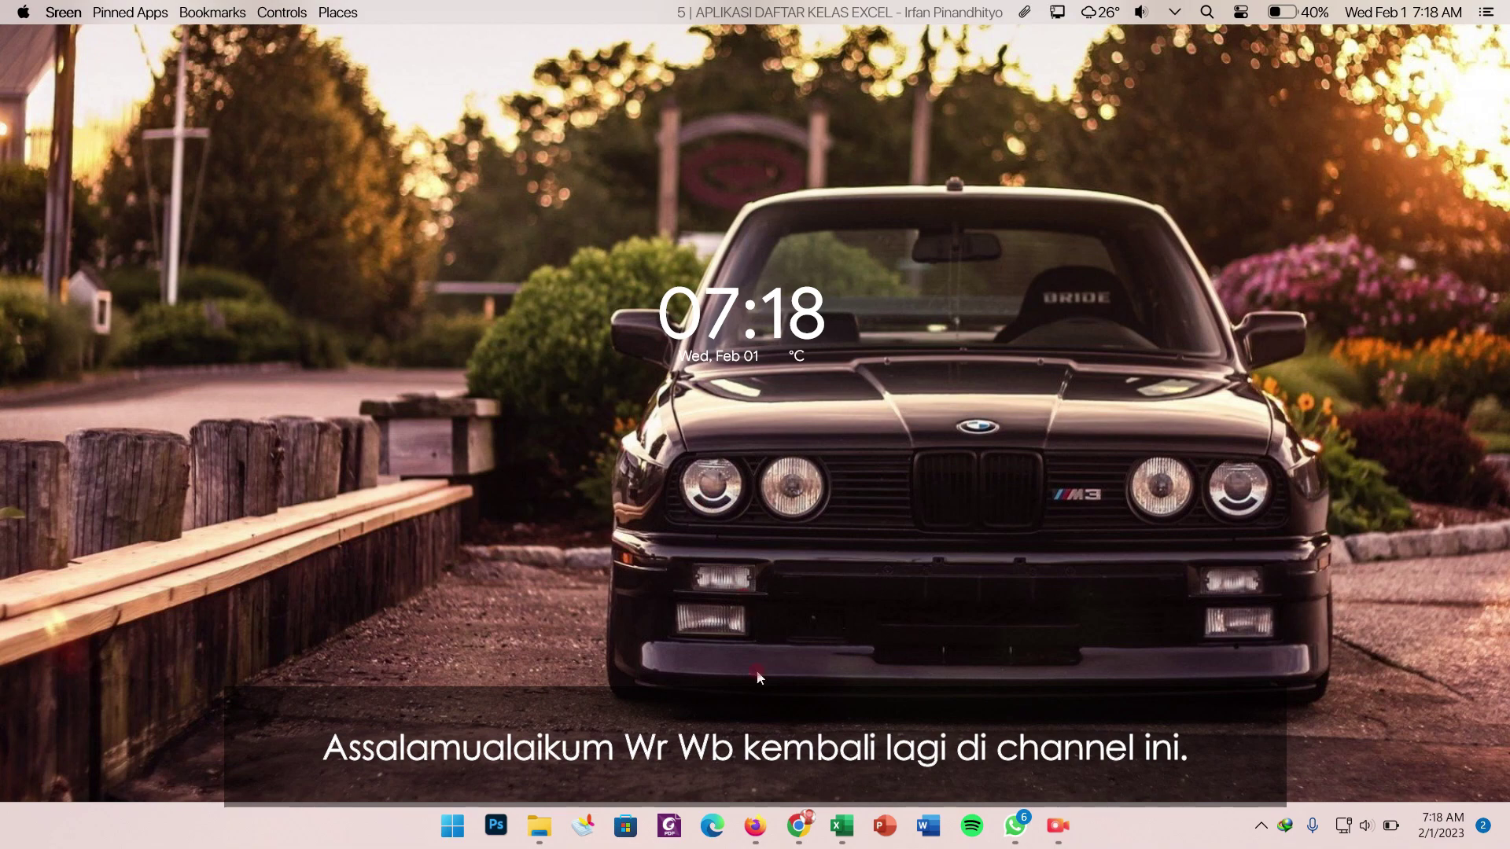
- Switch to the Excel workbook "1 APLIKASI DATA PESERTA DIDIK 2022-2023 - v.2 (upload)" and review the dashboard's school data block
mouse_move(842, 839)
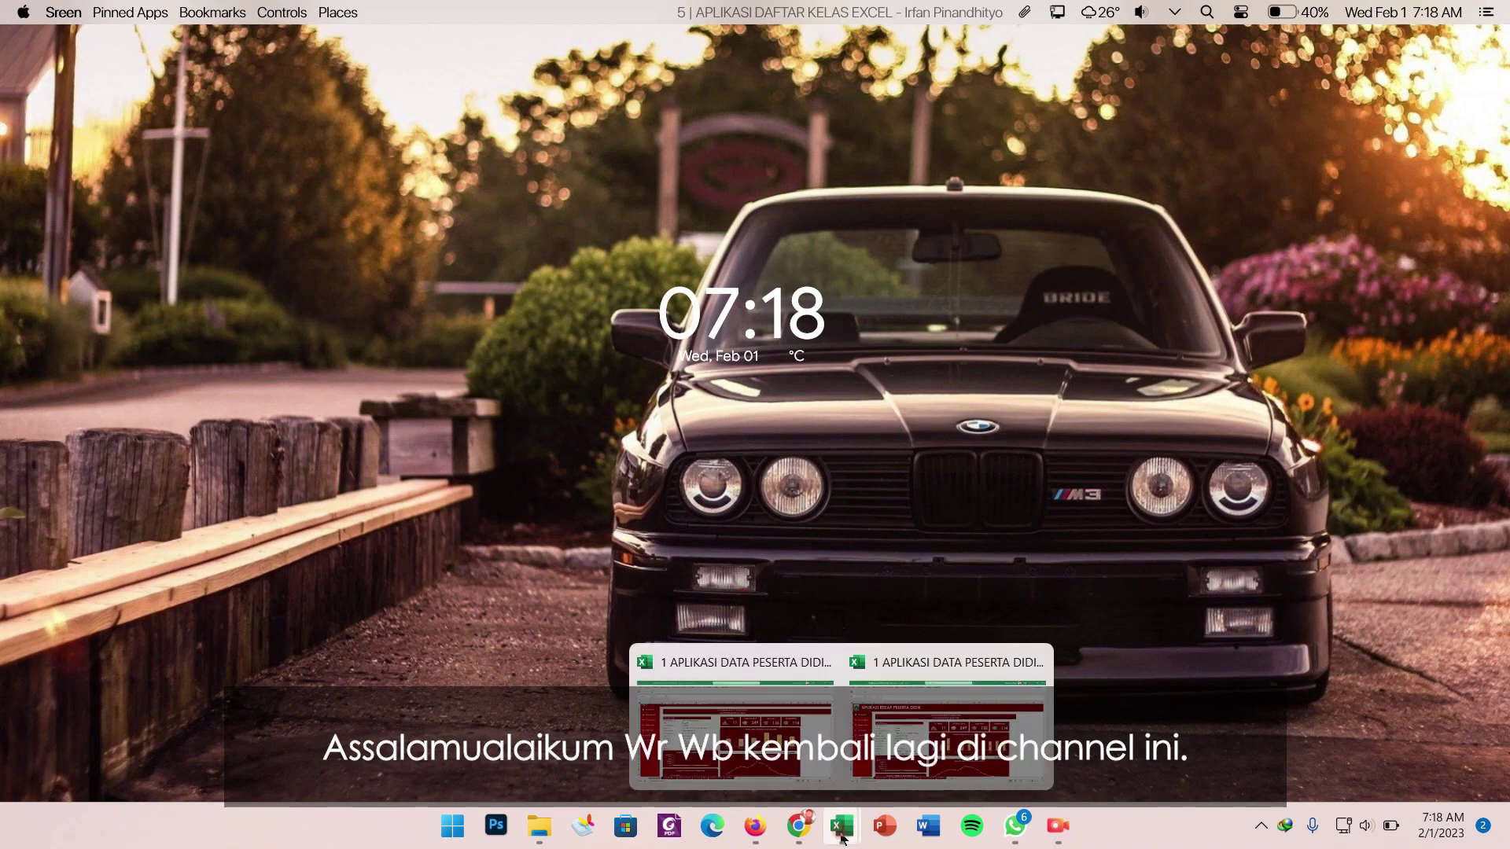
left_click(790, 783)
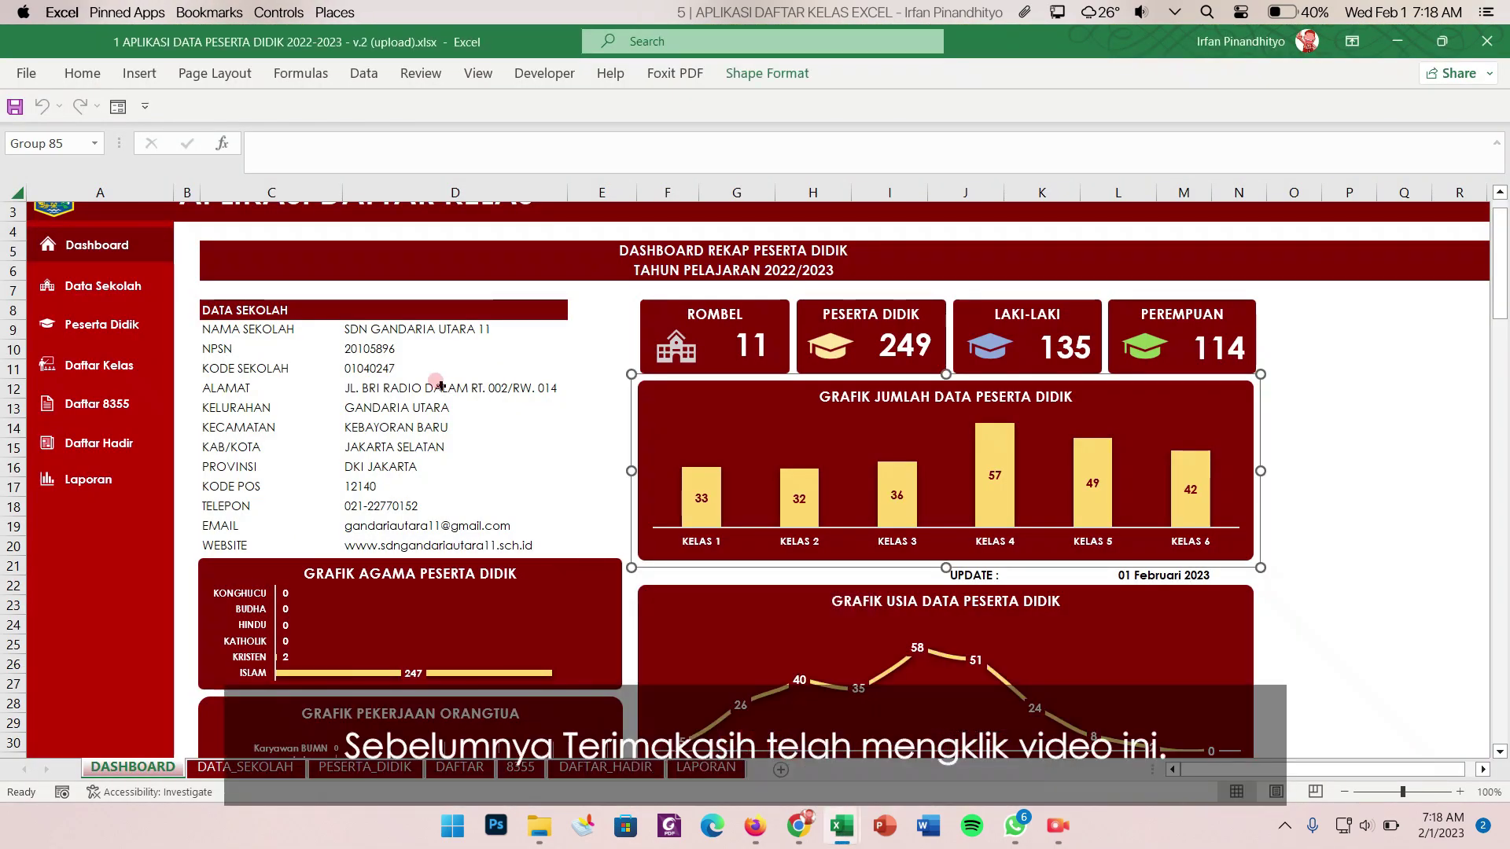
scroll(441, 386, "up", 2)
left_click(493, 401)
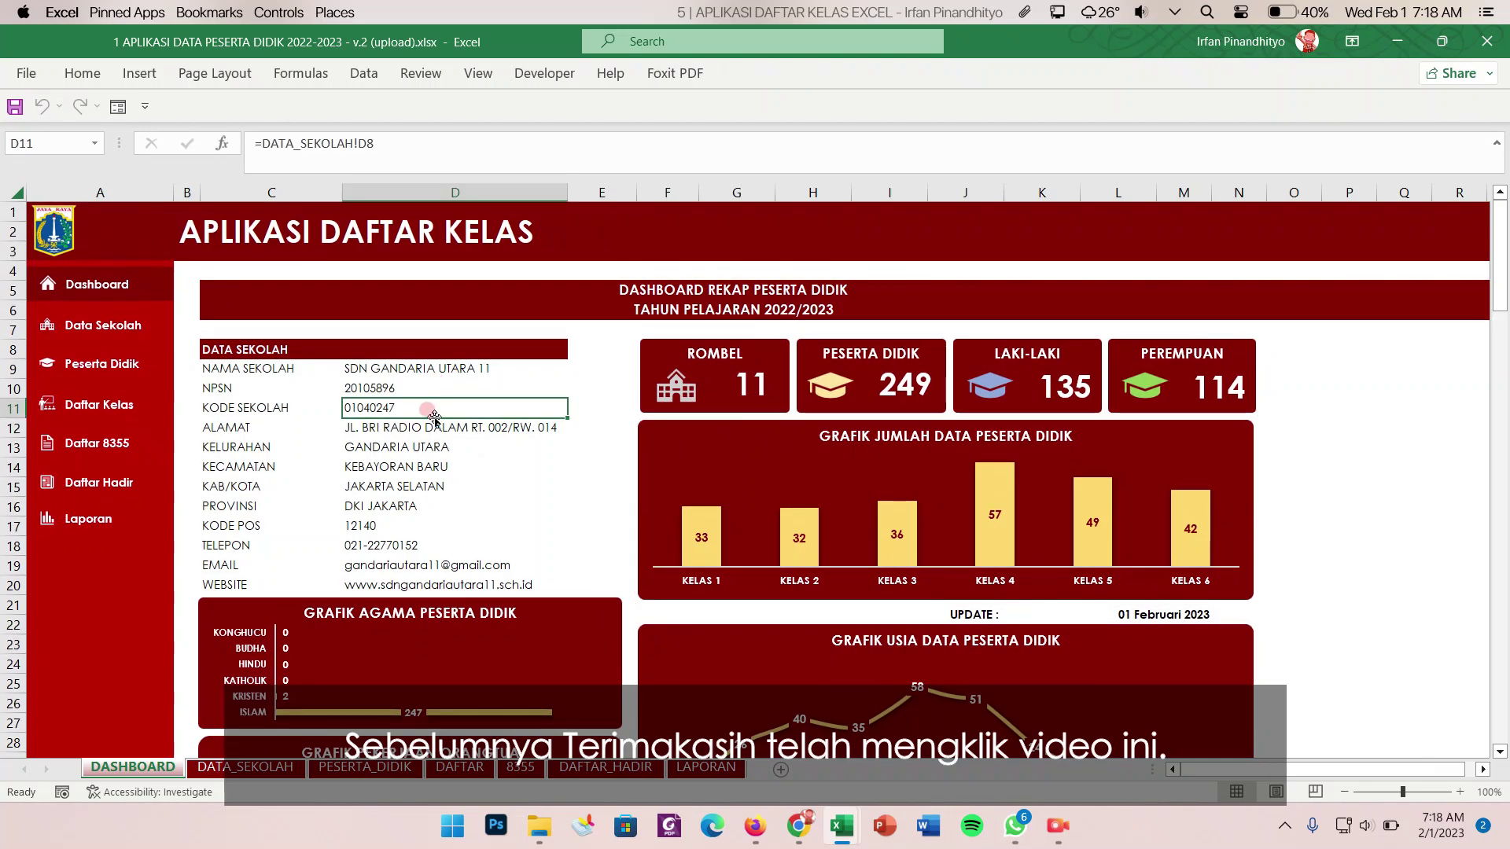
left_click(352, 387)
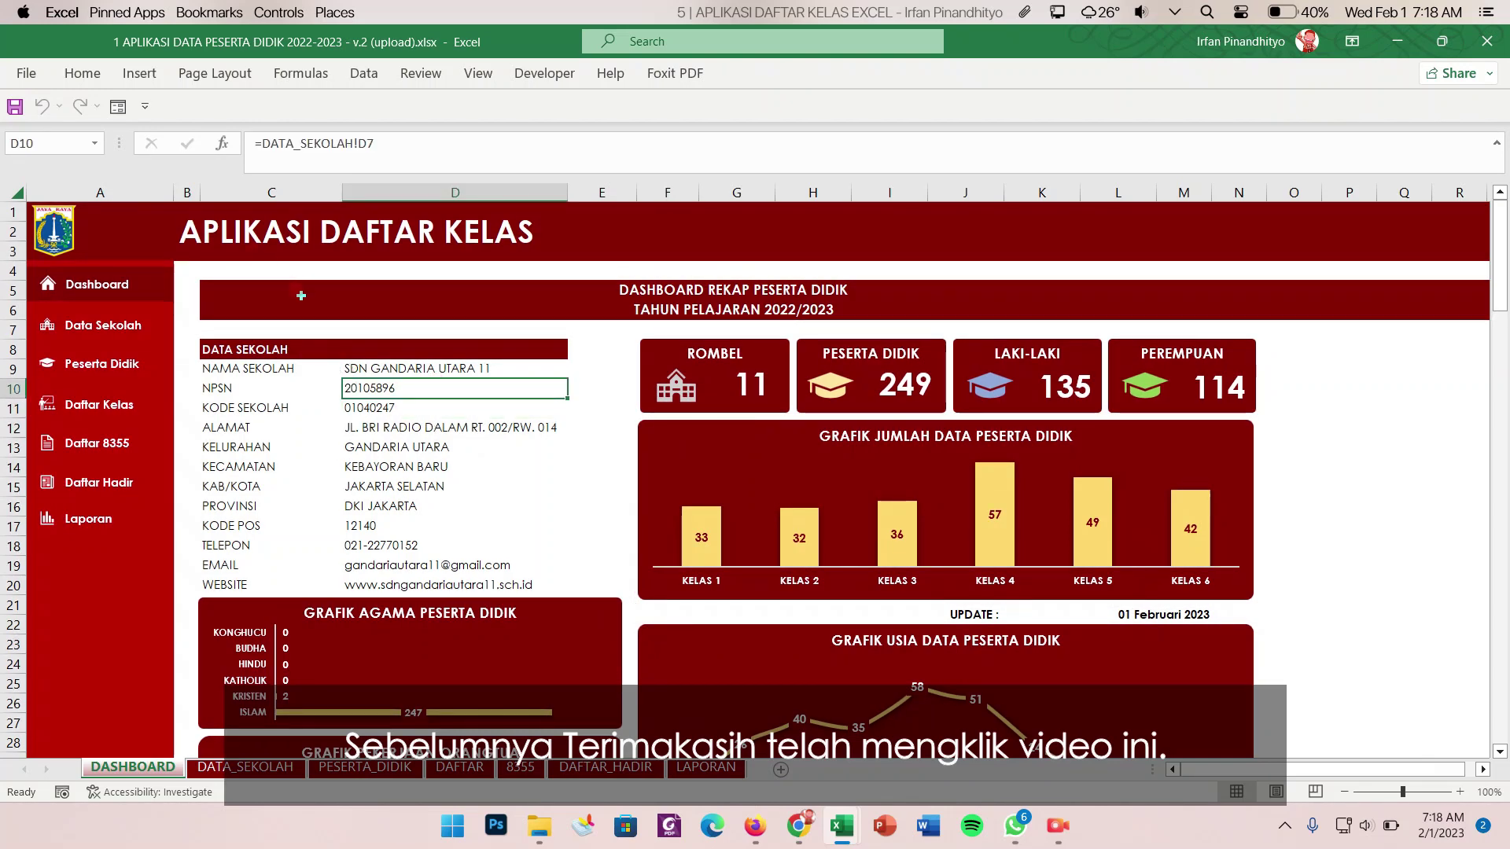
left_click(350, 330)
scroll(351, 334, "down", 1)
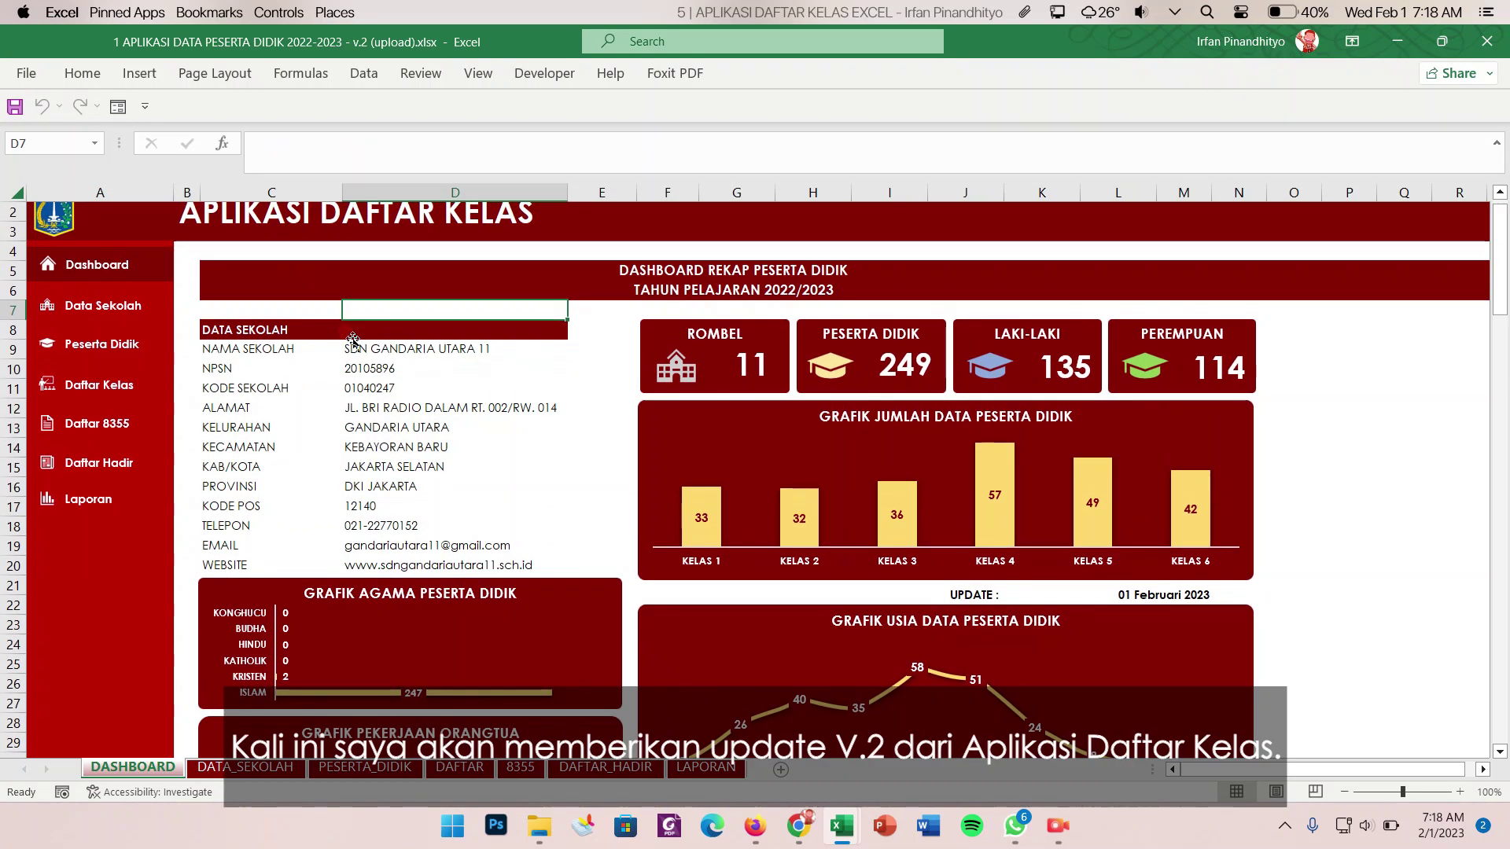
scroll(352, 339, "up", 1)
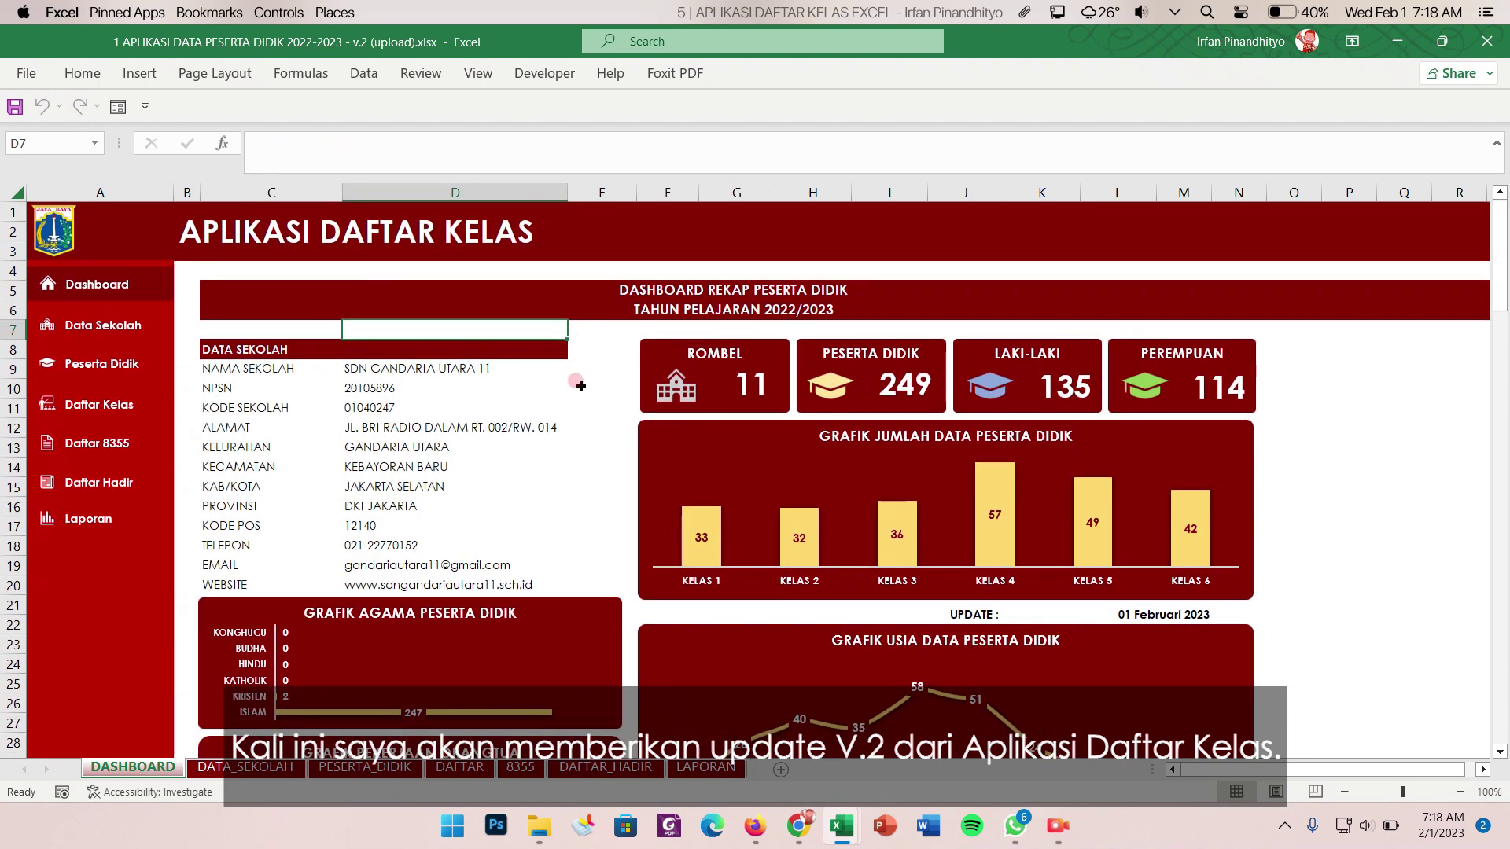
- Look through the v.2 dashboard's charts, focusing on the number of students per class level
scroll(561, 367, "down", 3)
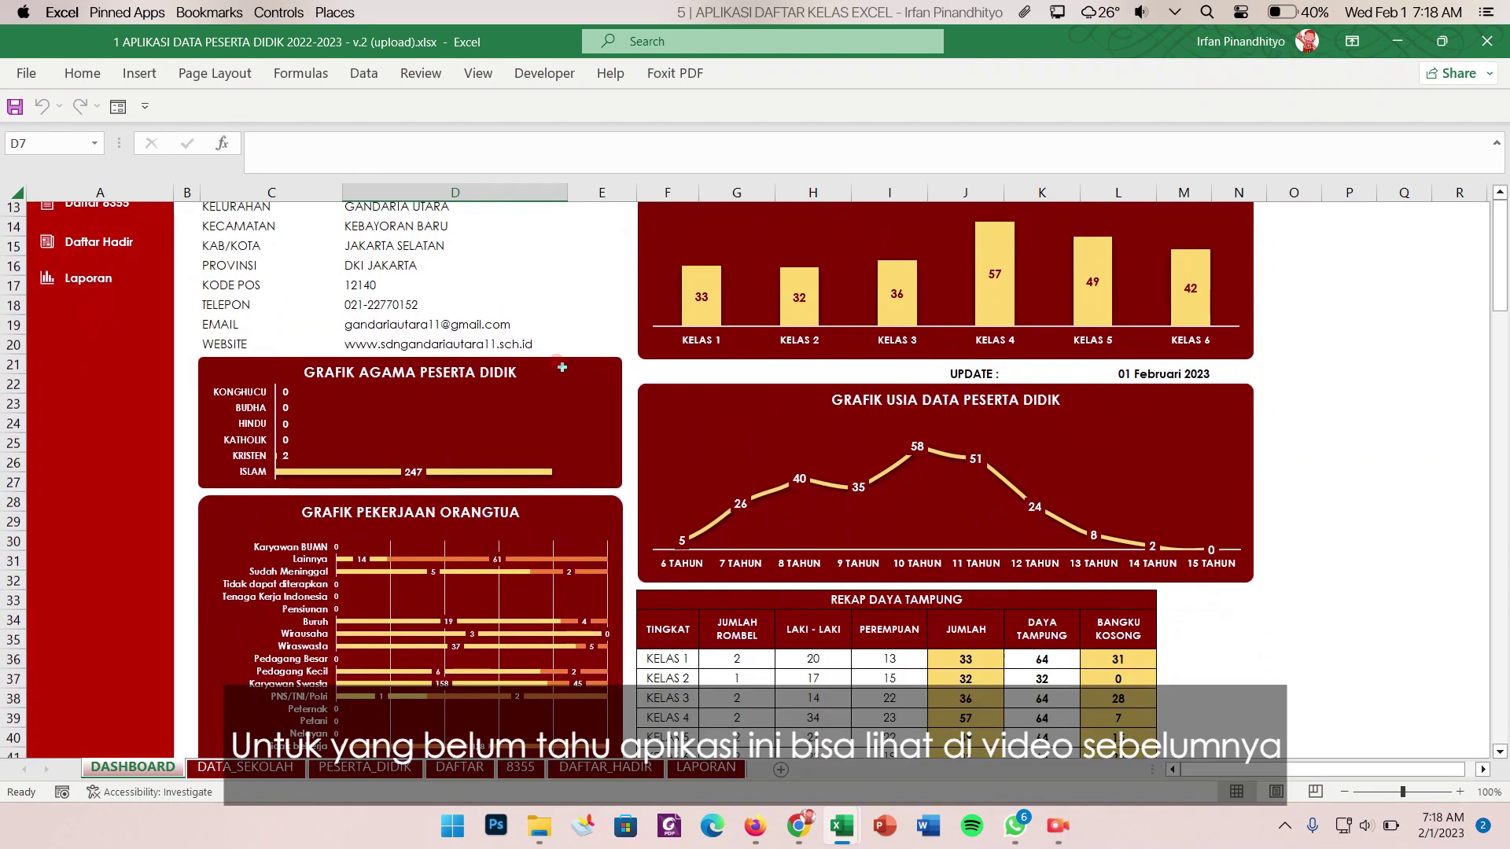
scroll(562, 367, "up", 2)
scroll(561, 368, "up", 2)
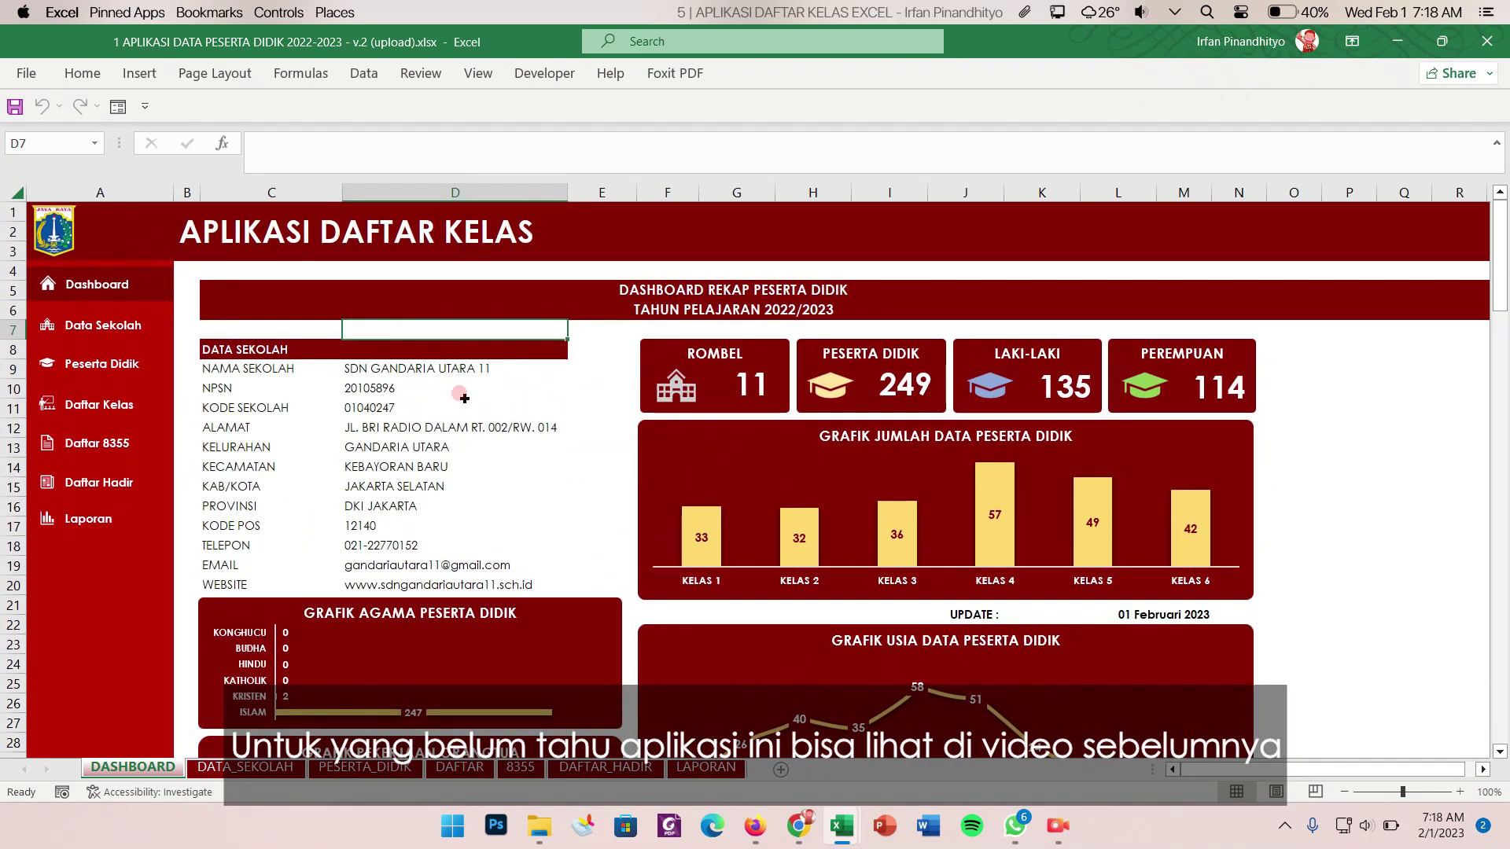
scroll(628, 426, "down", 1)
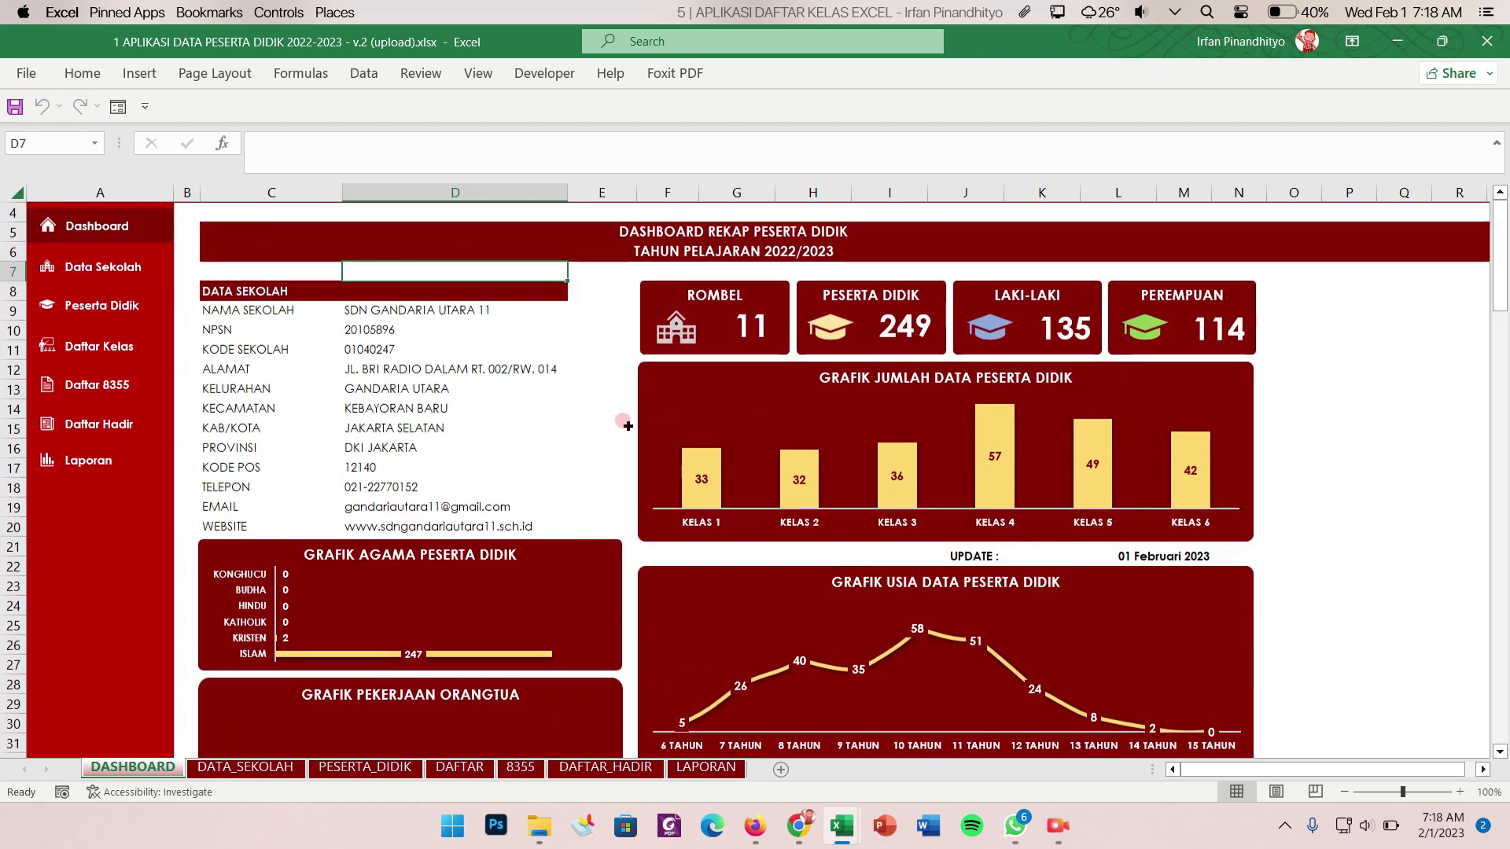
scroll(628, 426, "down", 1)
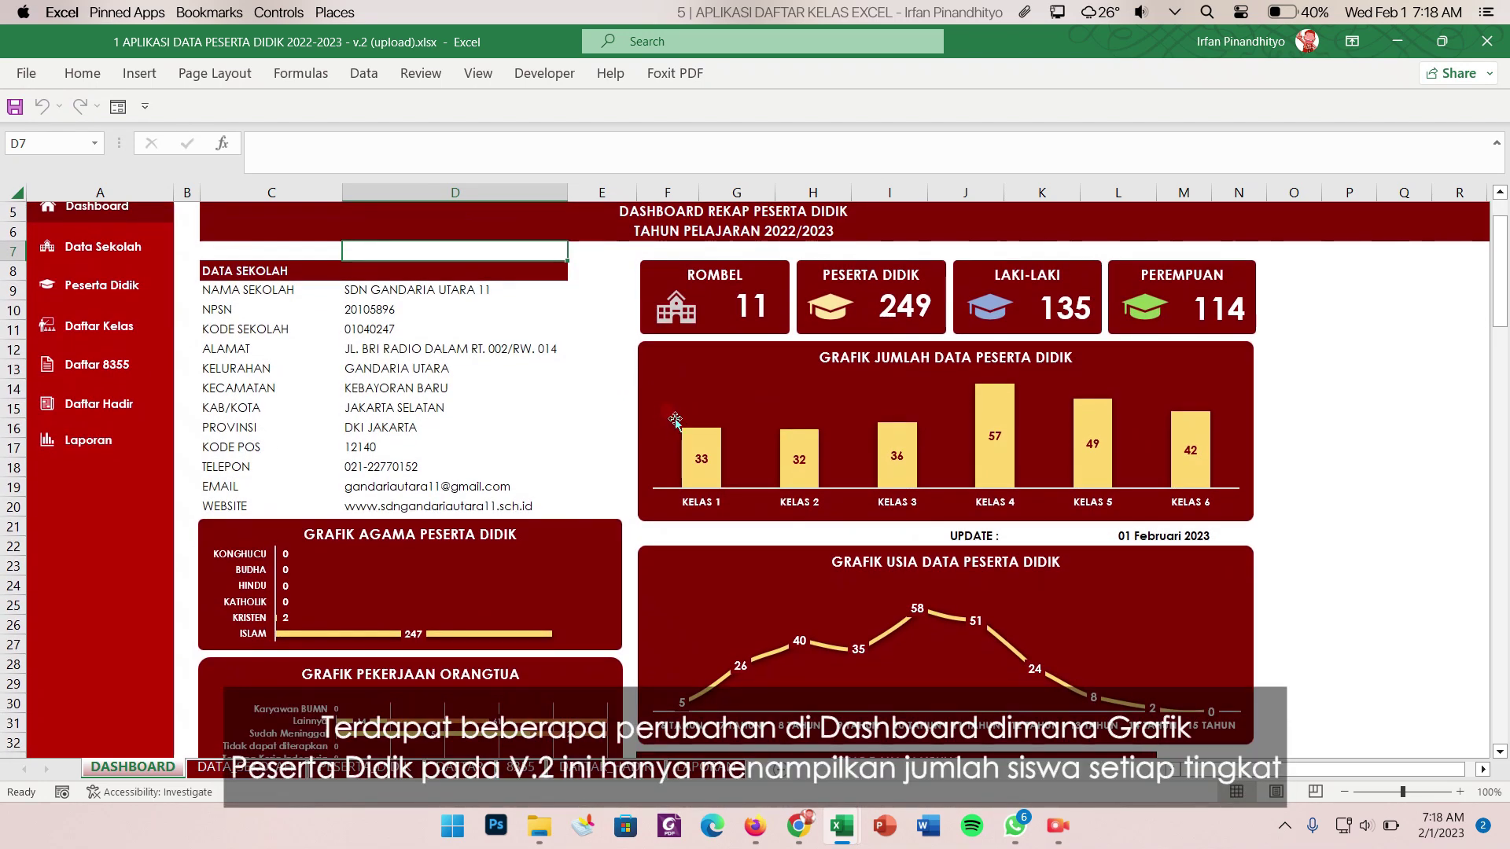
left_click(553, 406)
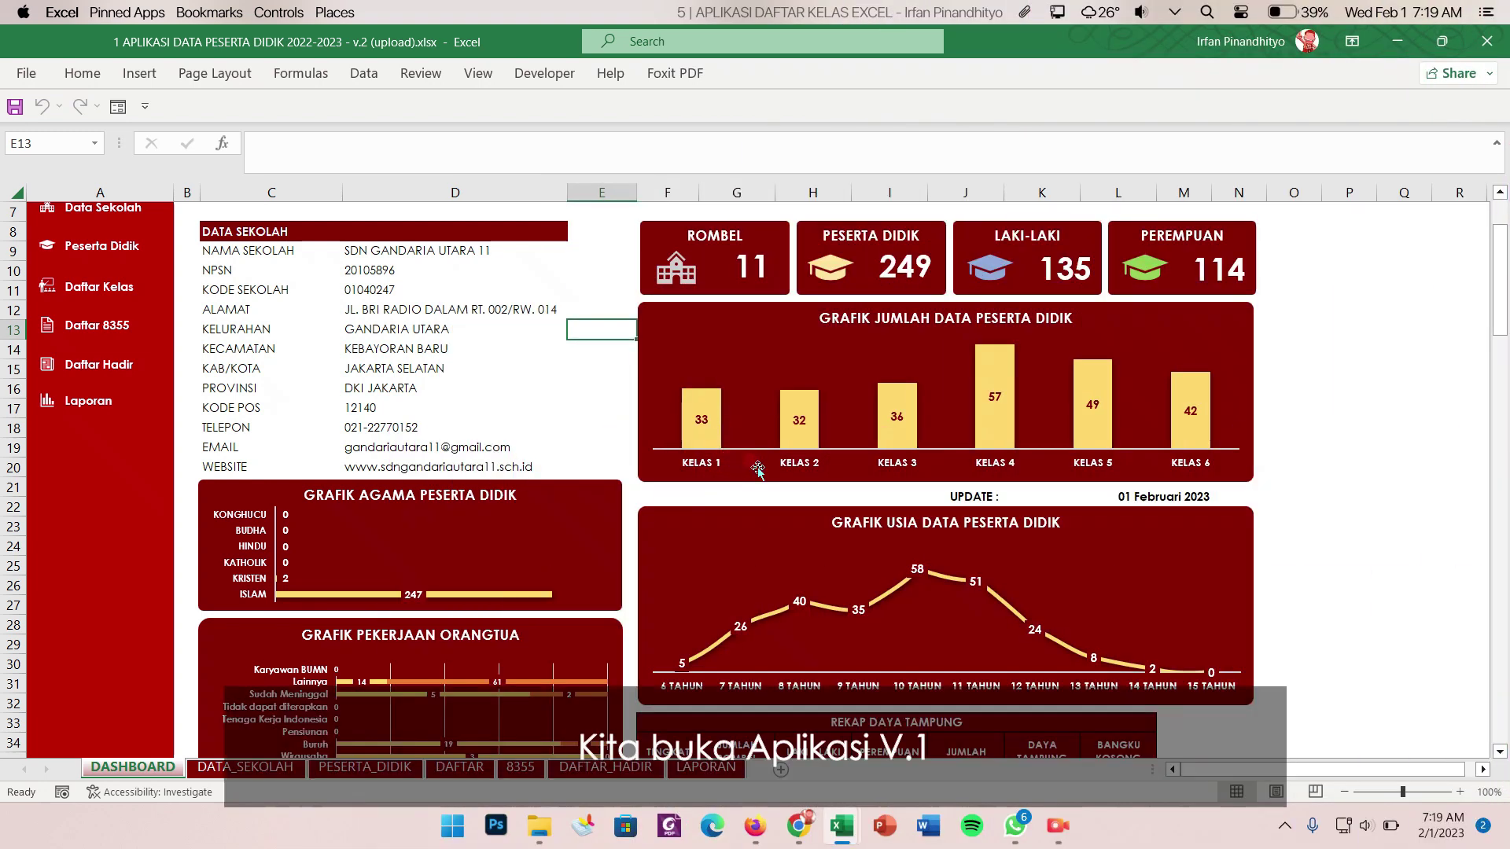
- Compare the student count chart with the one in the v.1 workbook's dashboard, and return to the v.2 workbook
mouse_move(840, 820)
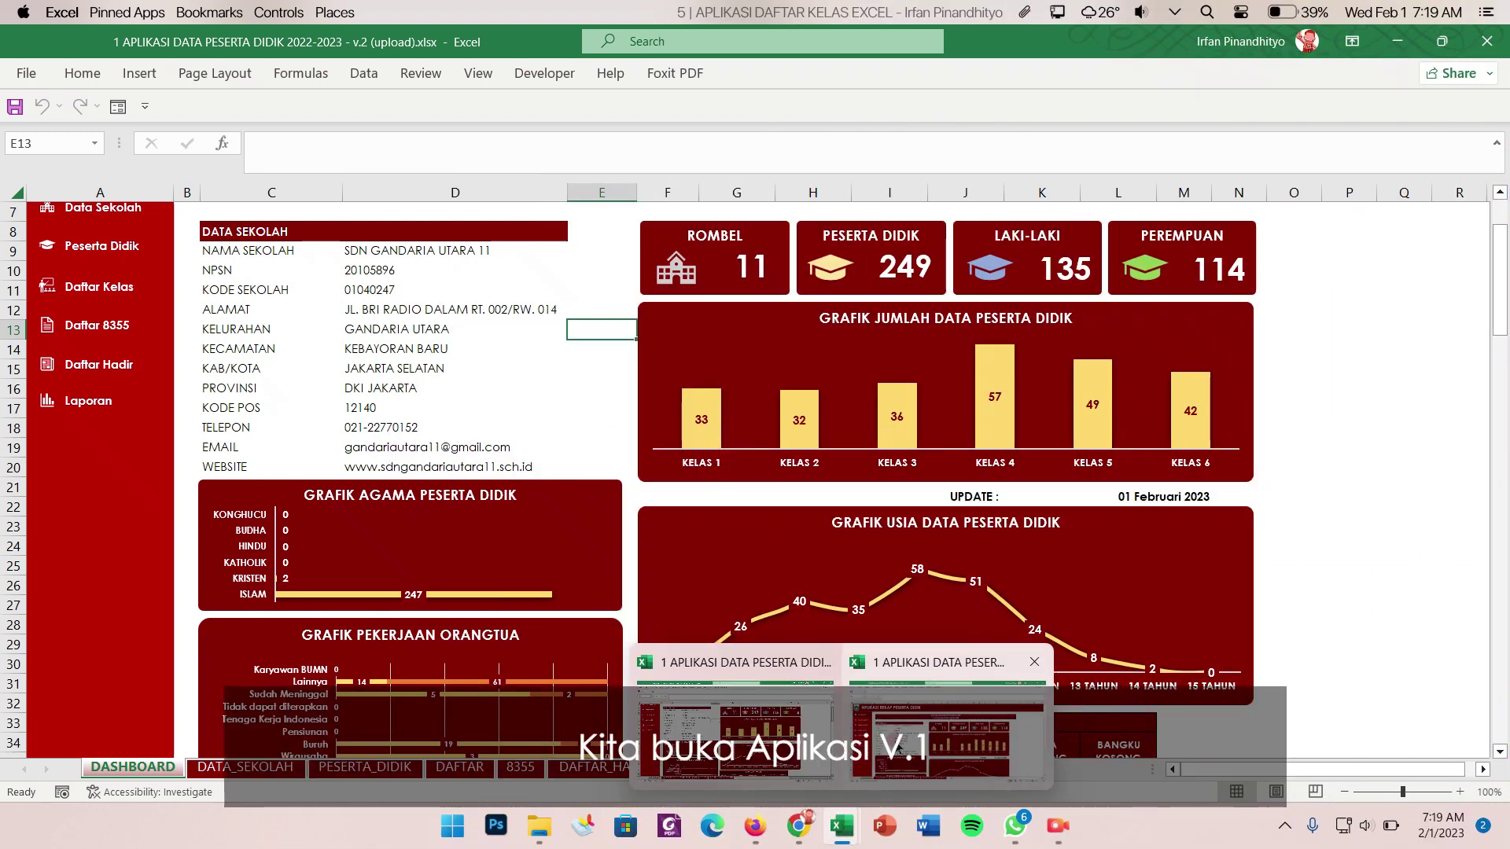
left_click(895, 743)
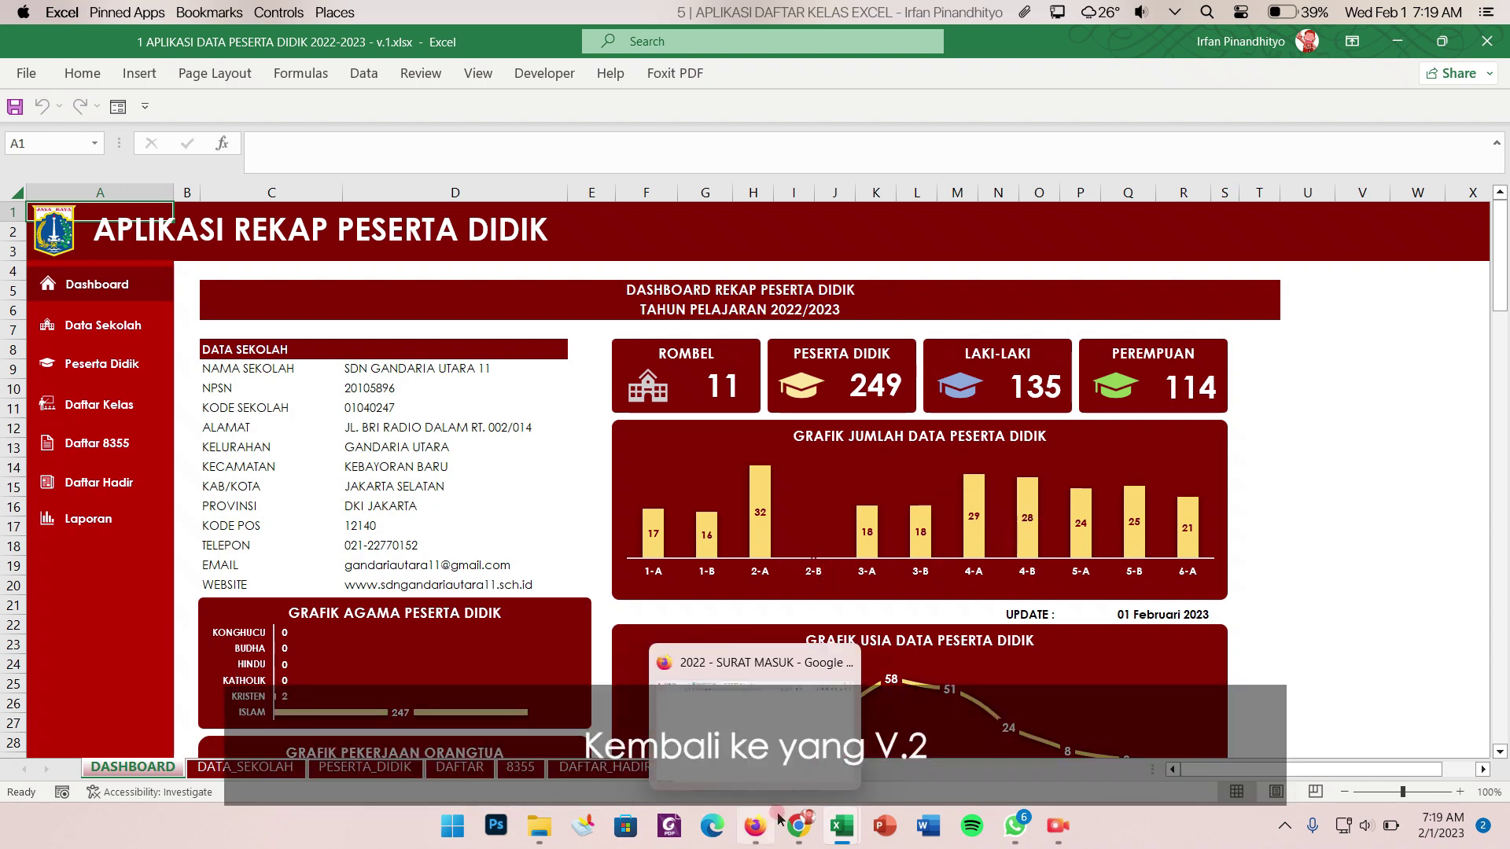
mouse_move(842, 826)
left_click(947, 727)
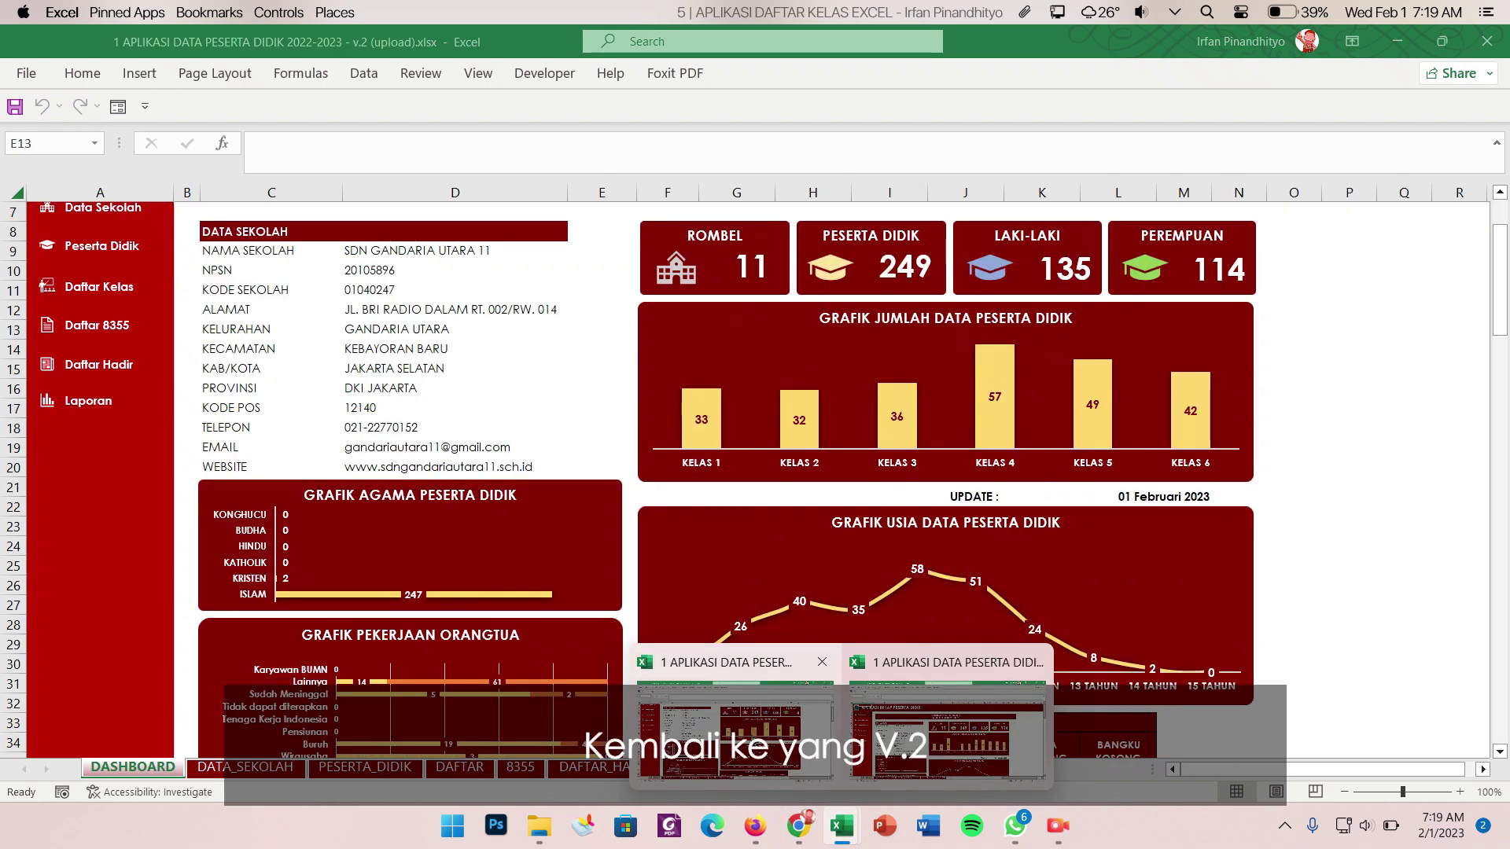
- Inspect the KELAS 1 formulas in the dashboard's REKAP DAYA TAMPUNG table, including the class-group count, total and capacity cells
scroll(798, 481, "up", 1)
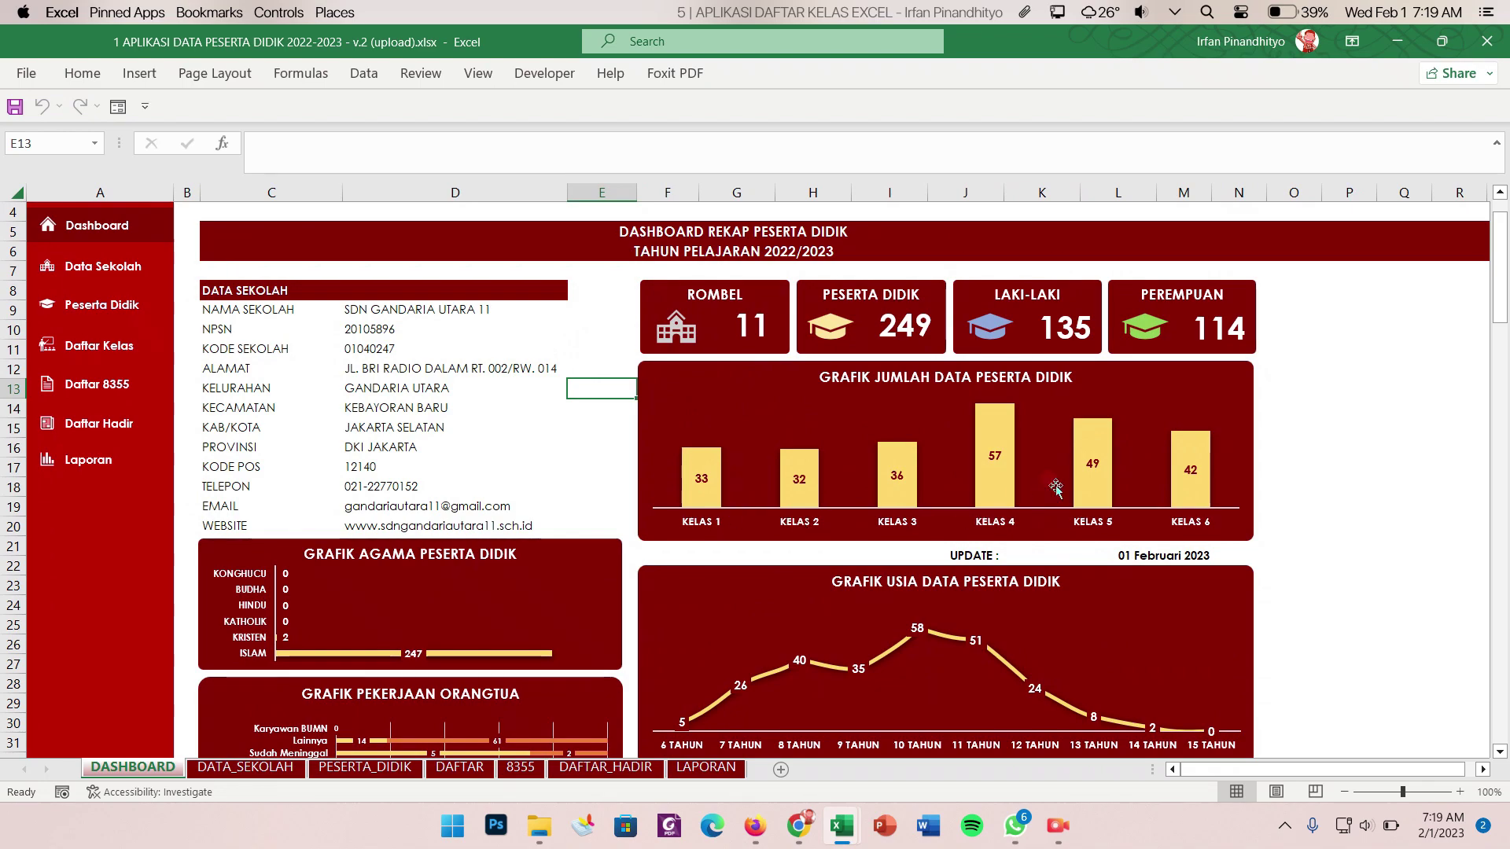
scroll(1104, 481, "down", 5)
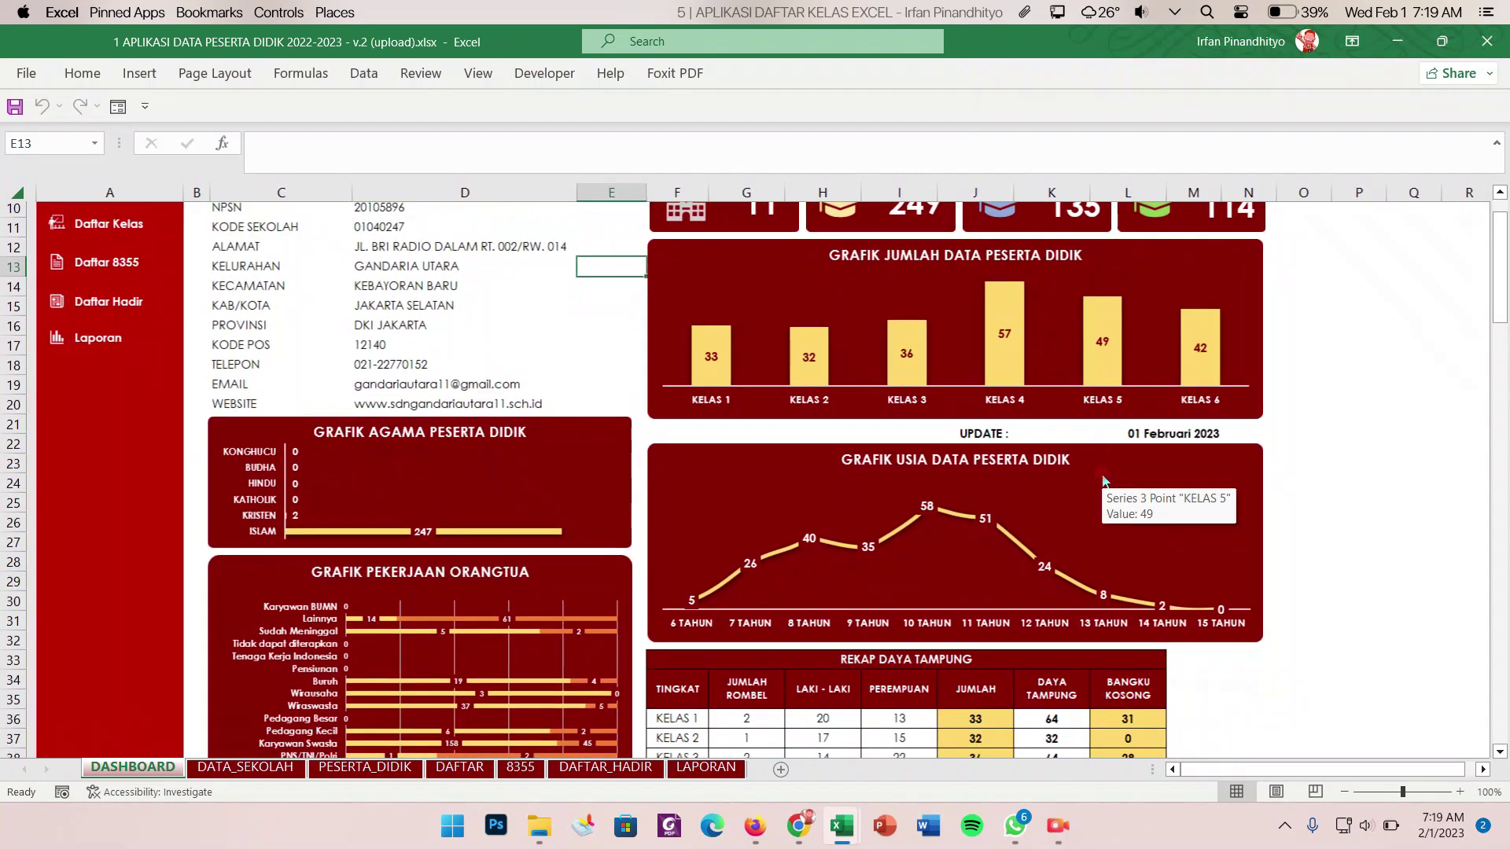
scroll(1103, 481, "down", 1)
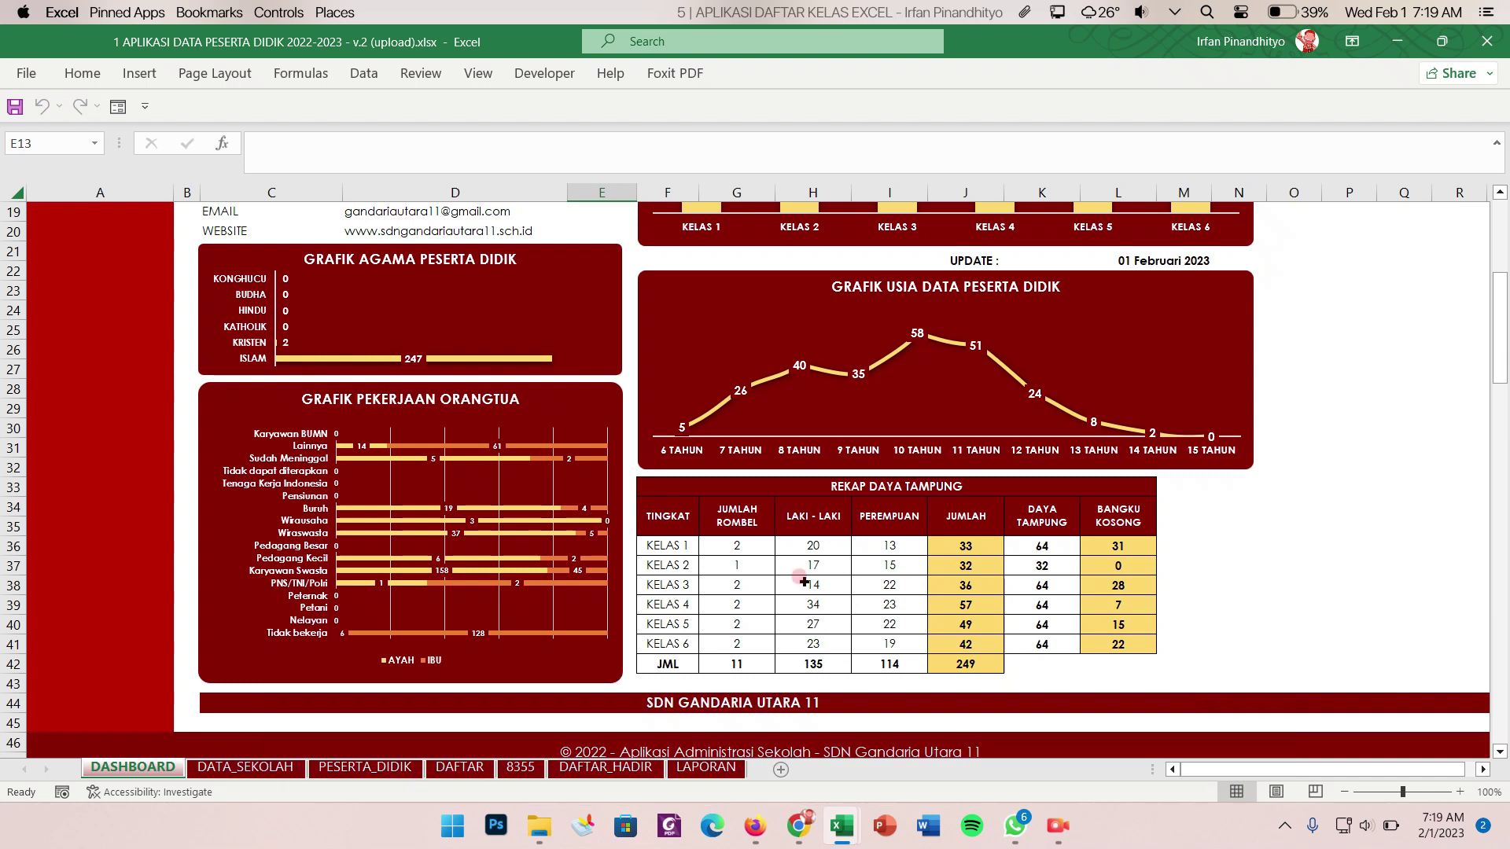
left_click(753, 545)
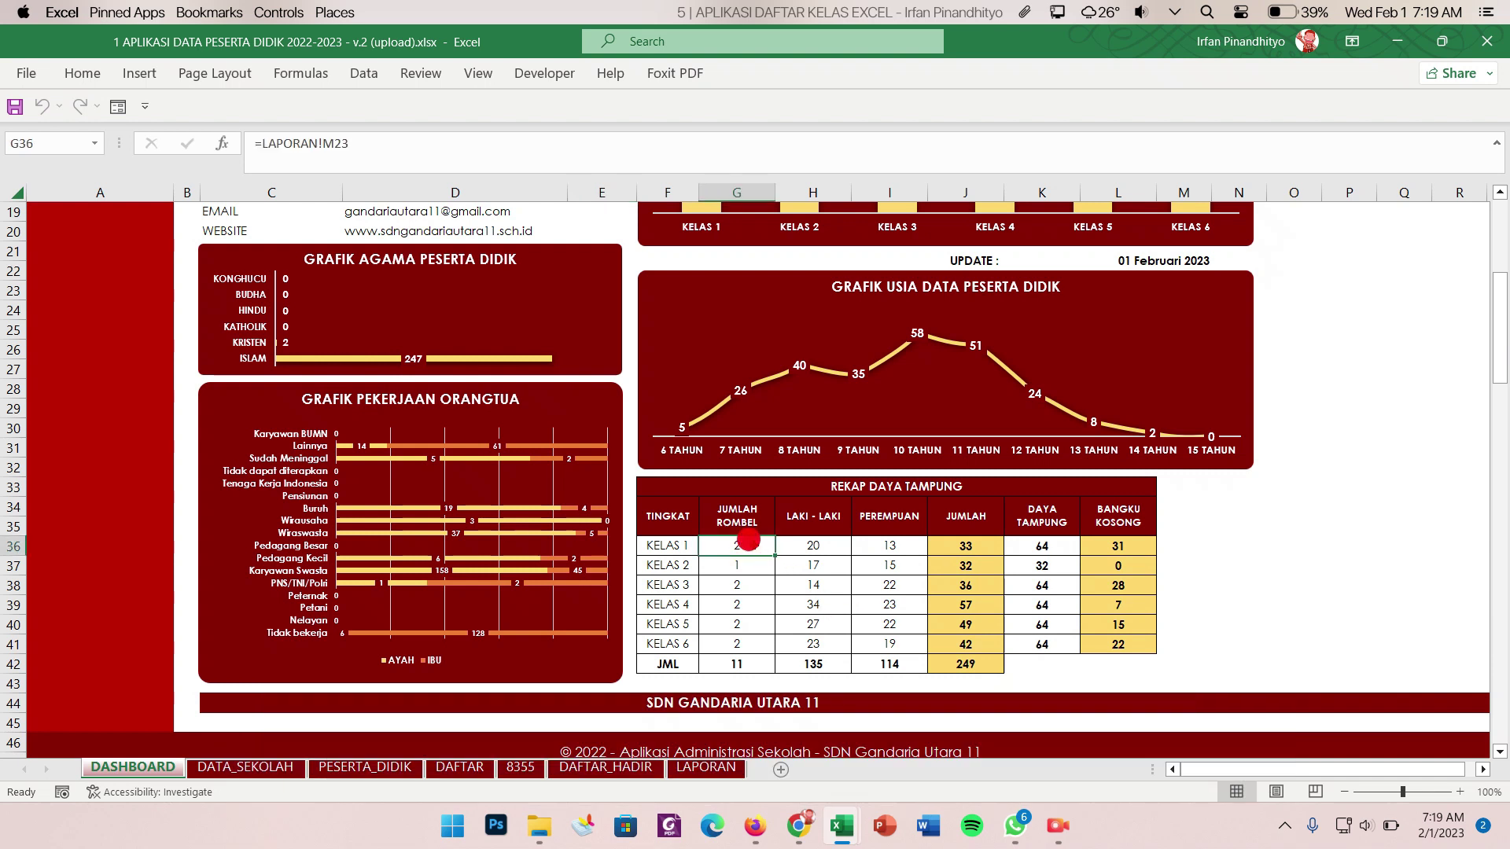
left_click(976, 550)
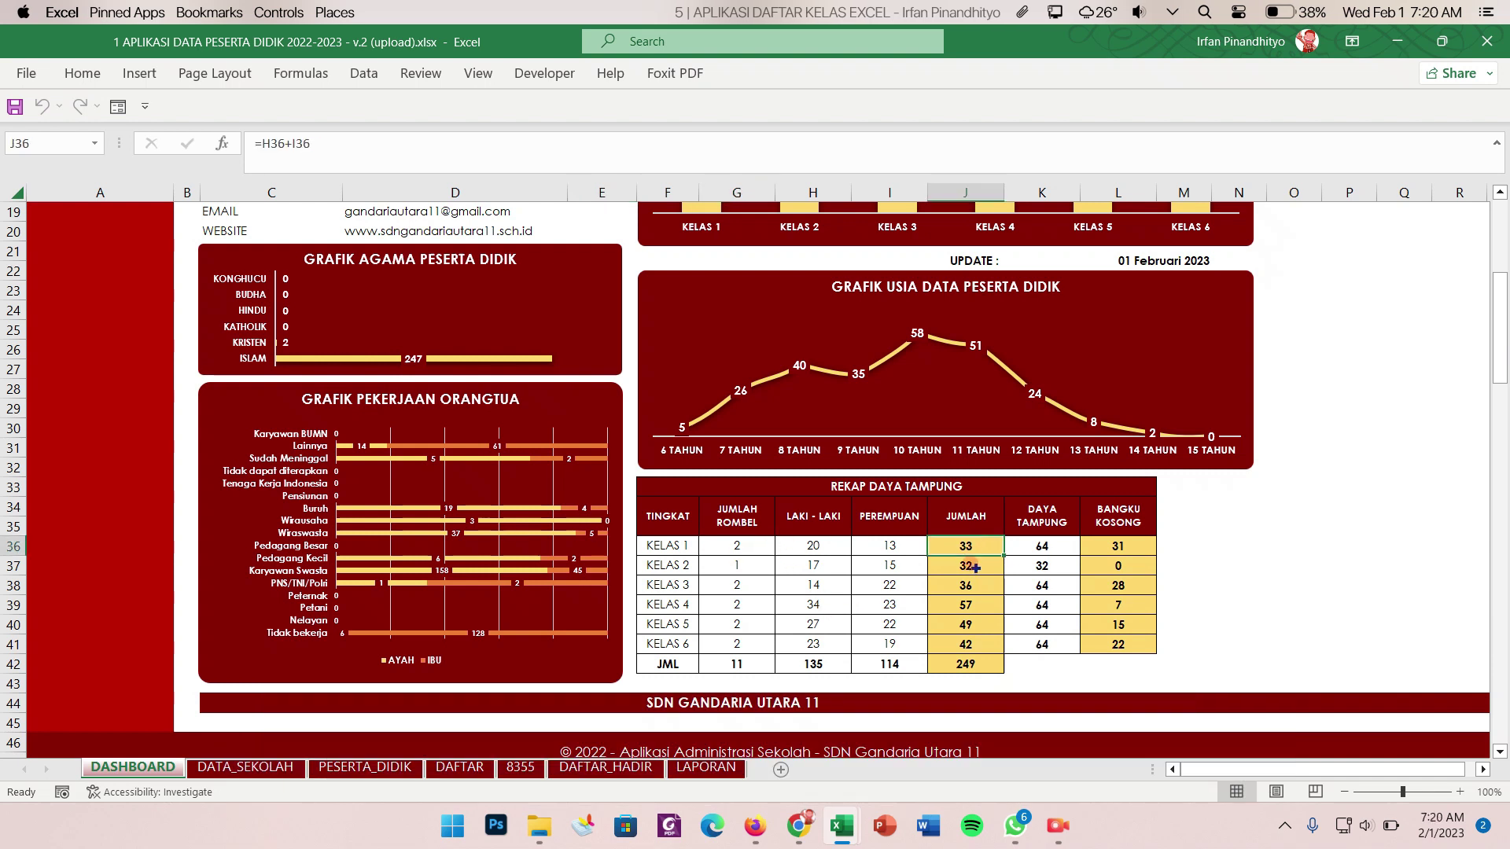
left_click(884, 545)
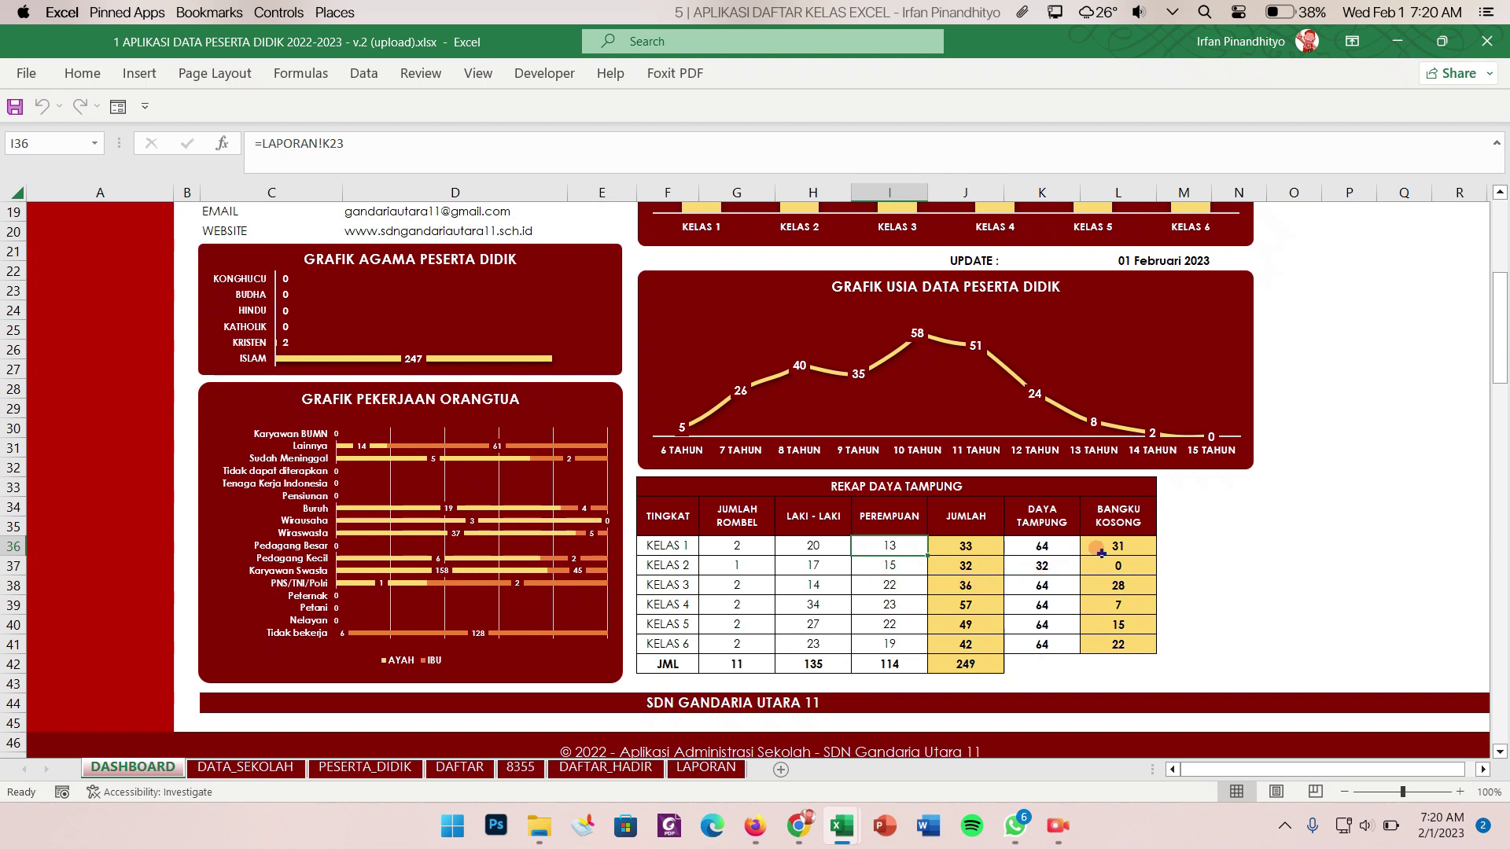
left_click(1041, 544)
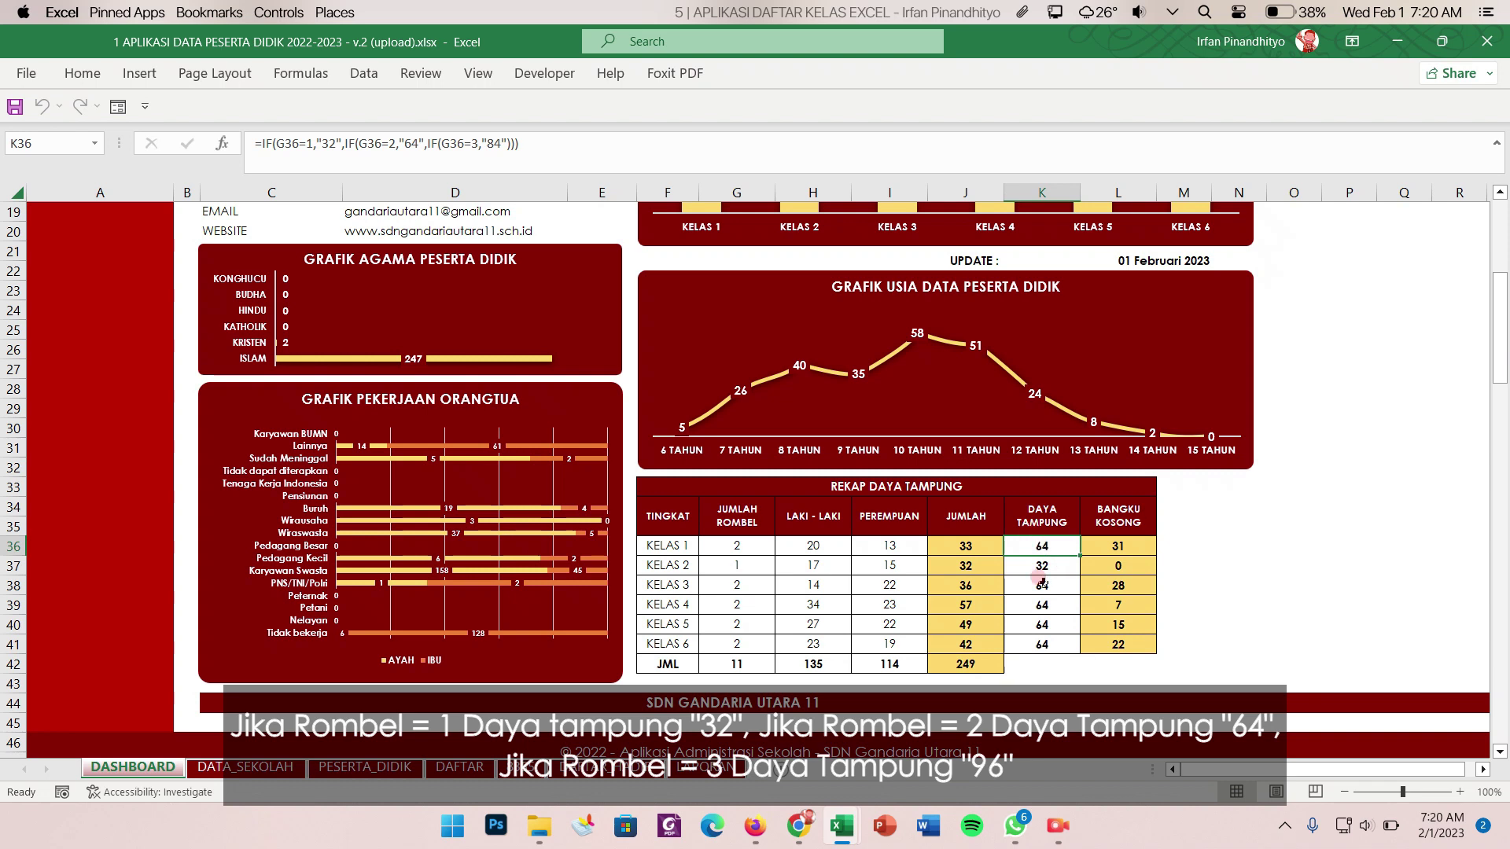
left_click(281, 159)
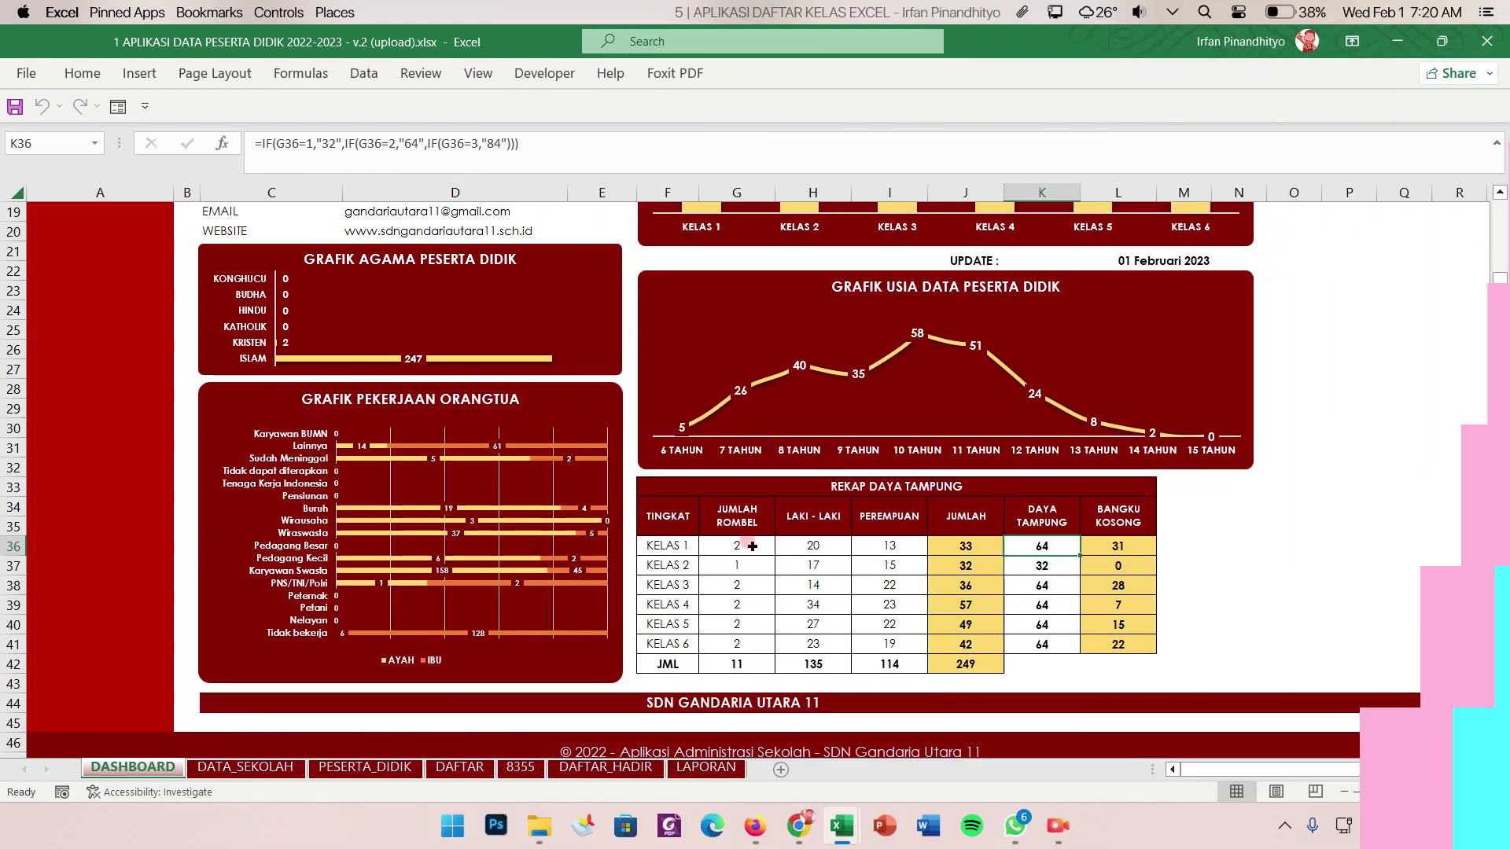
left_click(742, 543)
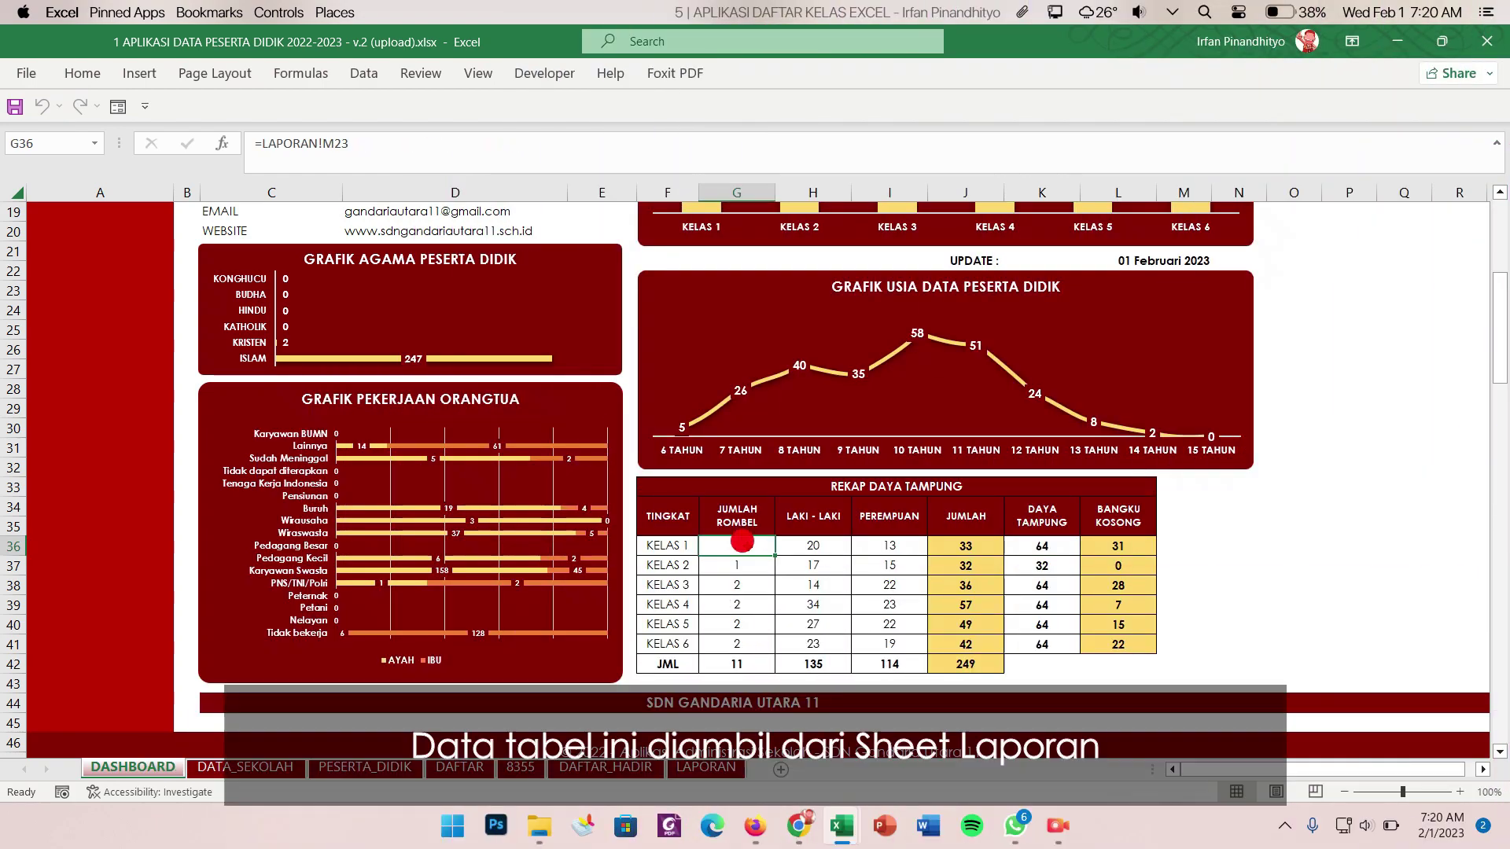
- Go to the LAPORAN sheet and inspect the ROMBEL column for KELAS 1 to KELAS 6 in the per-level student recap
scroll(753, 636, "up", 6)
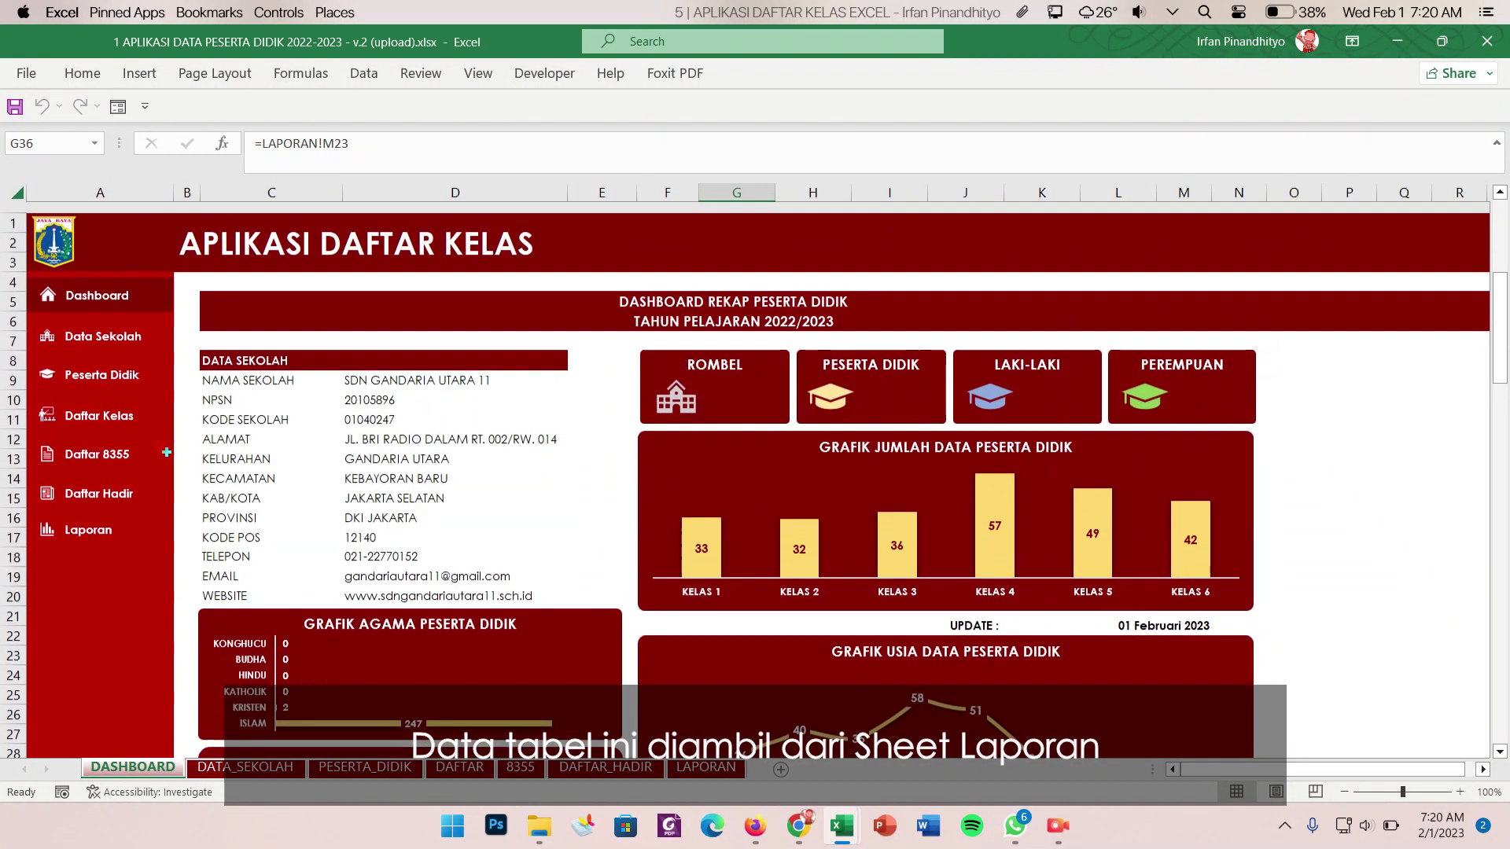
left_click(88, 520)
scroll(439, 580, "down", 2)
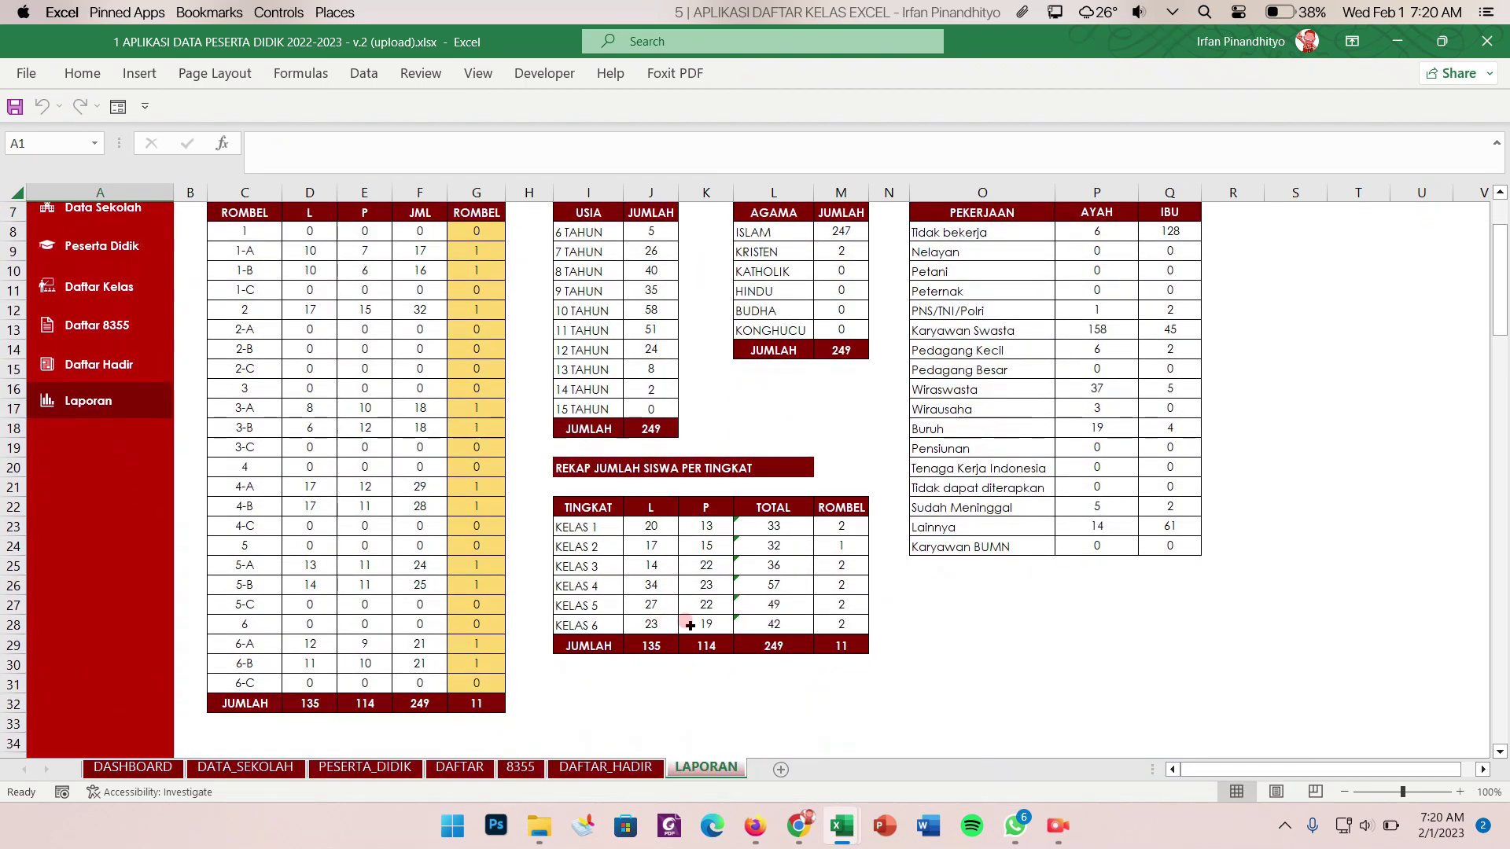
left_click(833, 526)
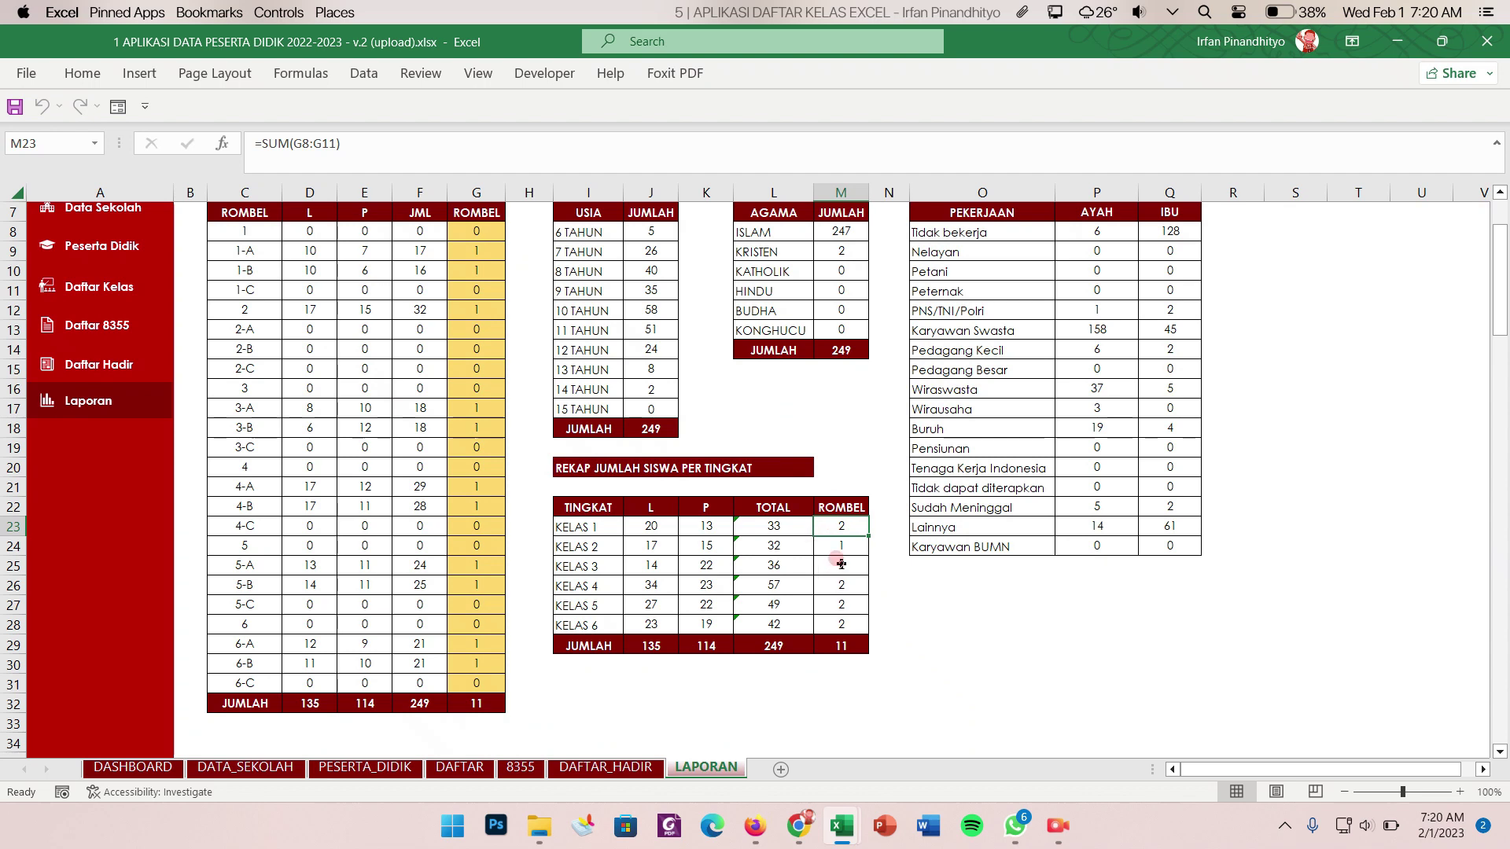
left_click_drag(838, 528, 845, 625)
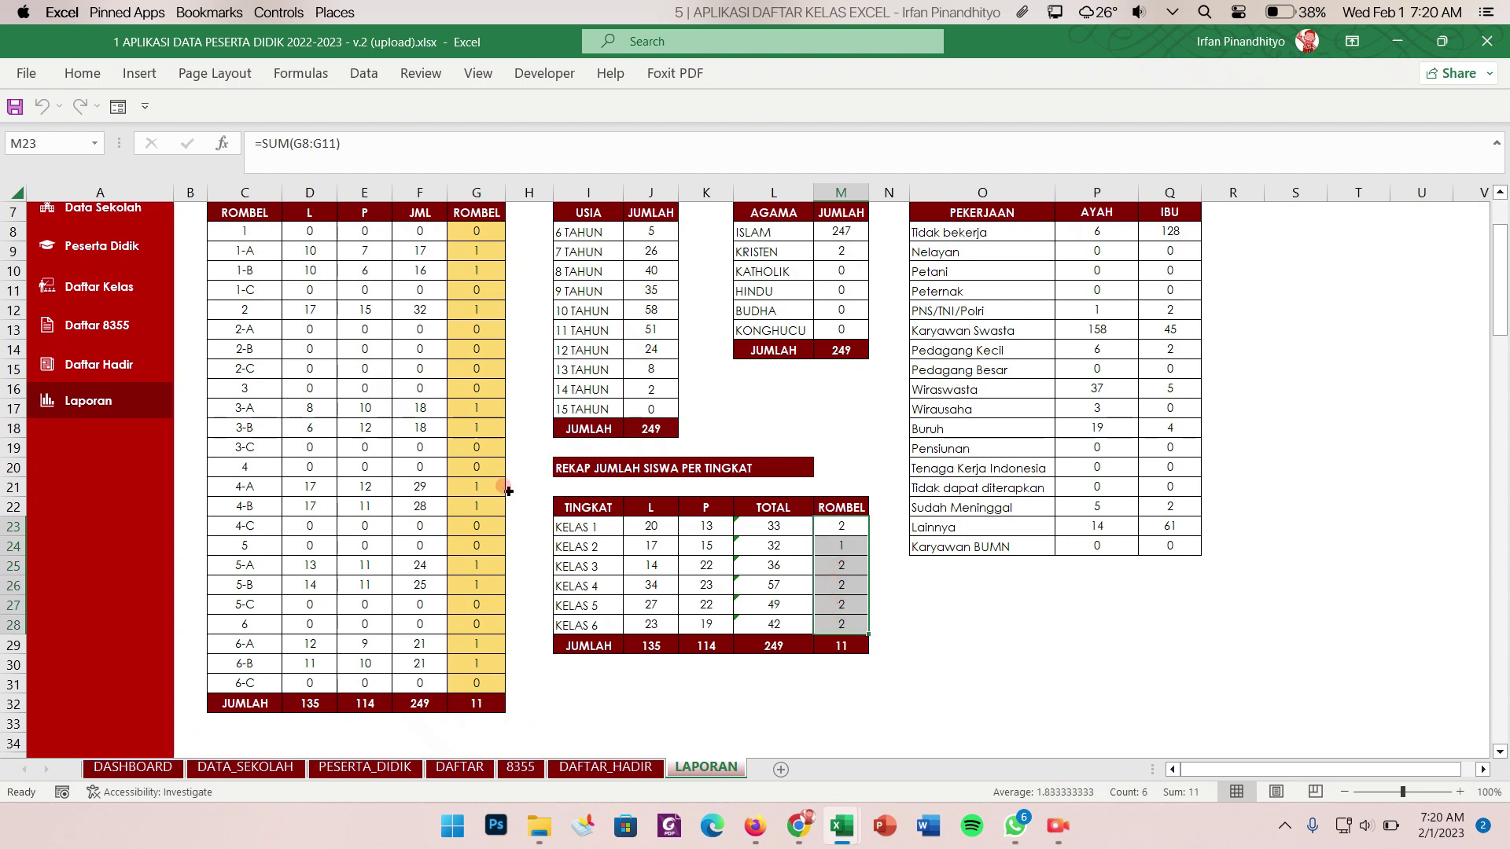
- Inspect the REKAP JUMLAH SISWA table's first row and the IF formula in its ROMBEL column, leaving the formula unedited
scroll(508, 492, "up", 1)
scroll(509, 491, "up", 3)
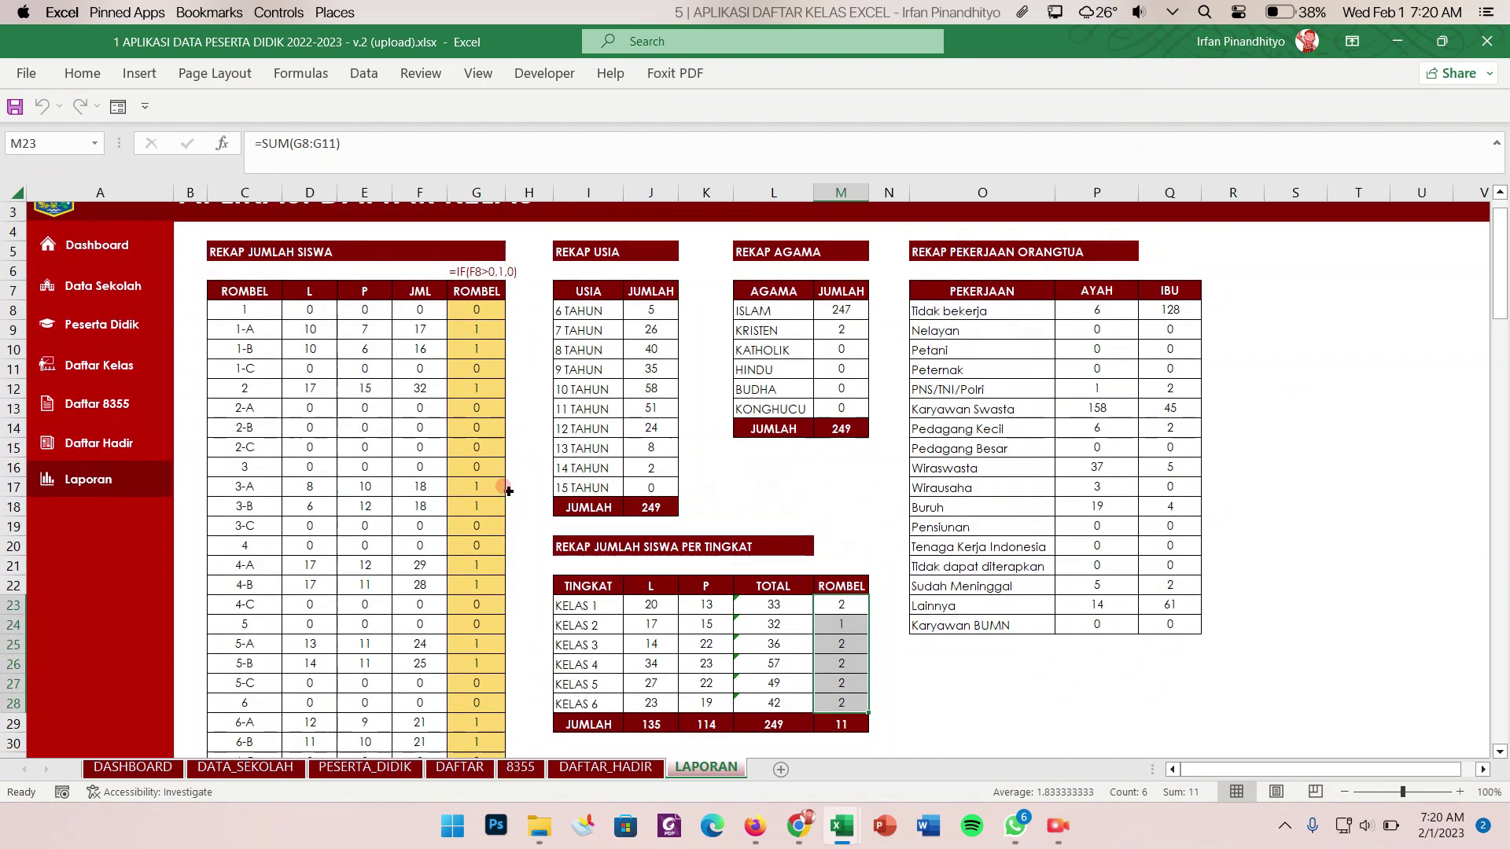
left_click(235, 311)
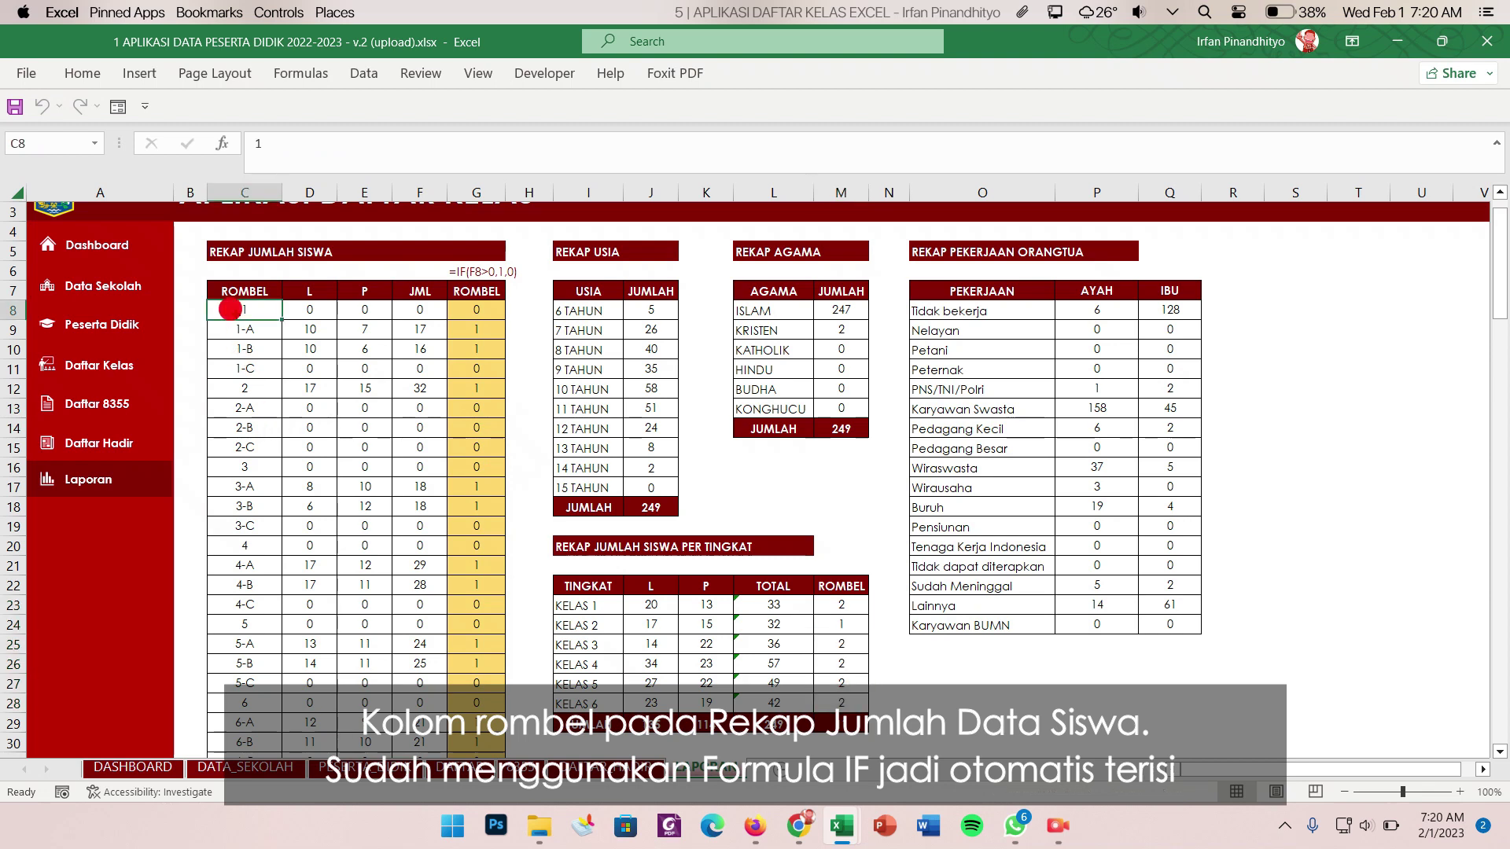
scroll(324, 314, "up", 2)
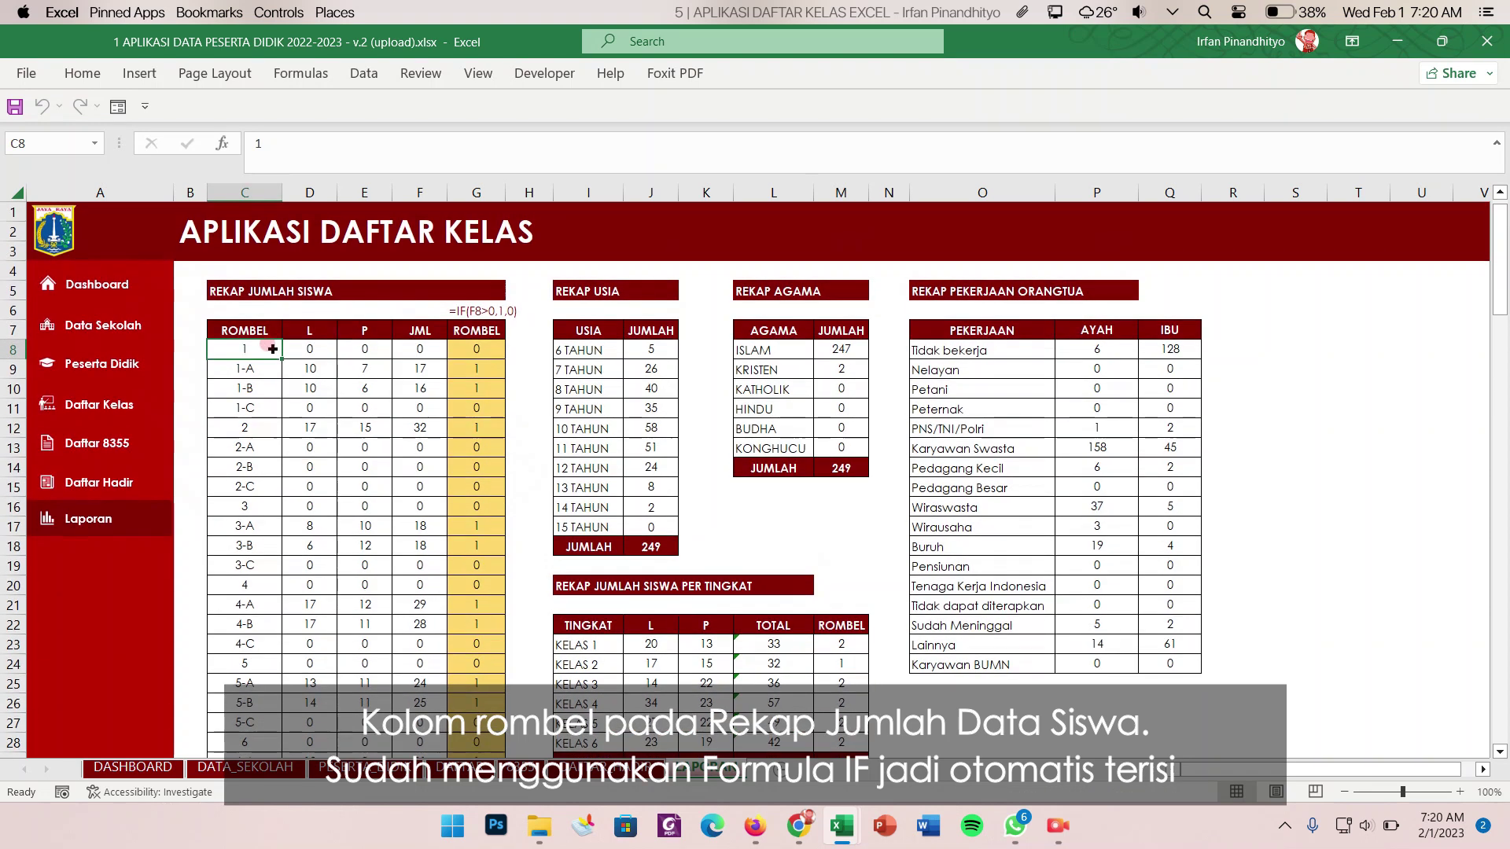
left_click(473, 342)
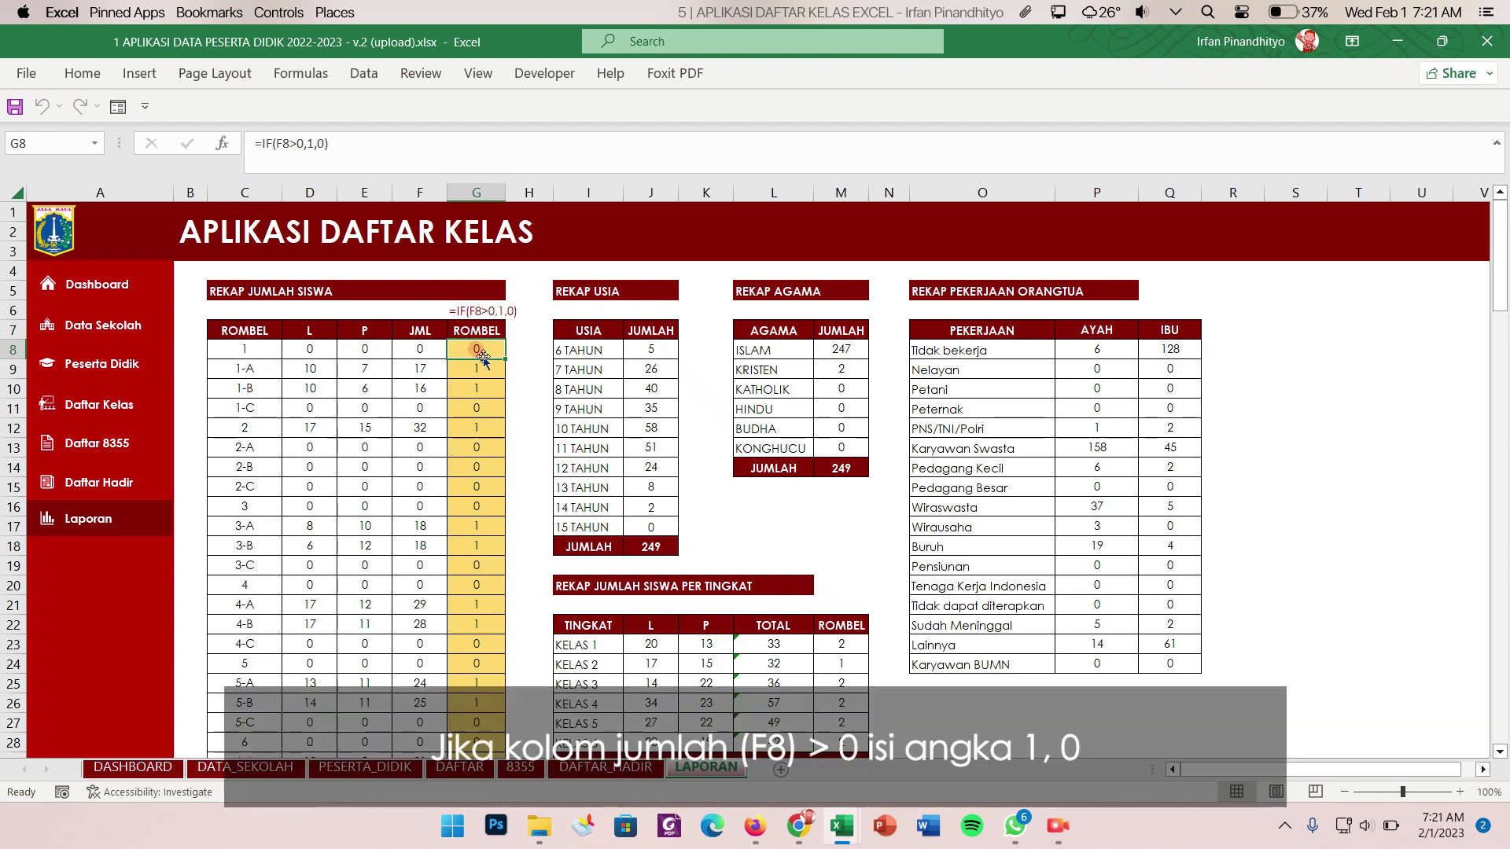
double_click(487, 350)
key("Escape")
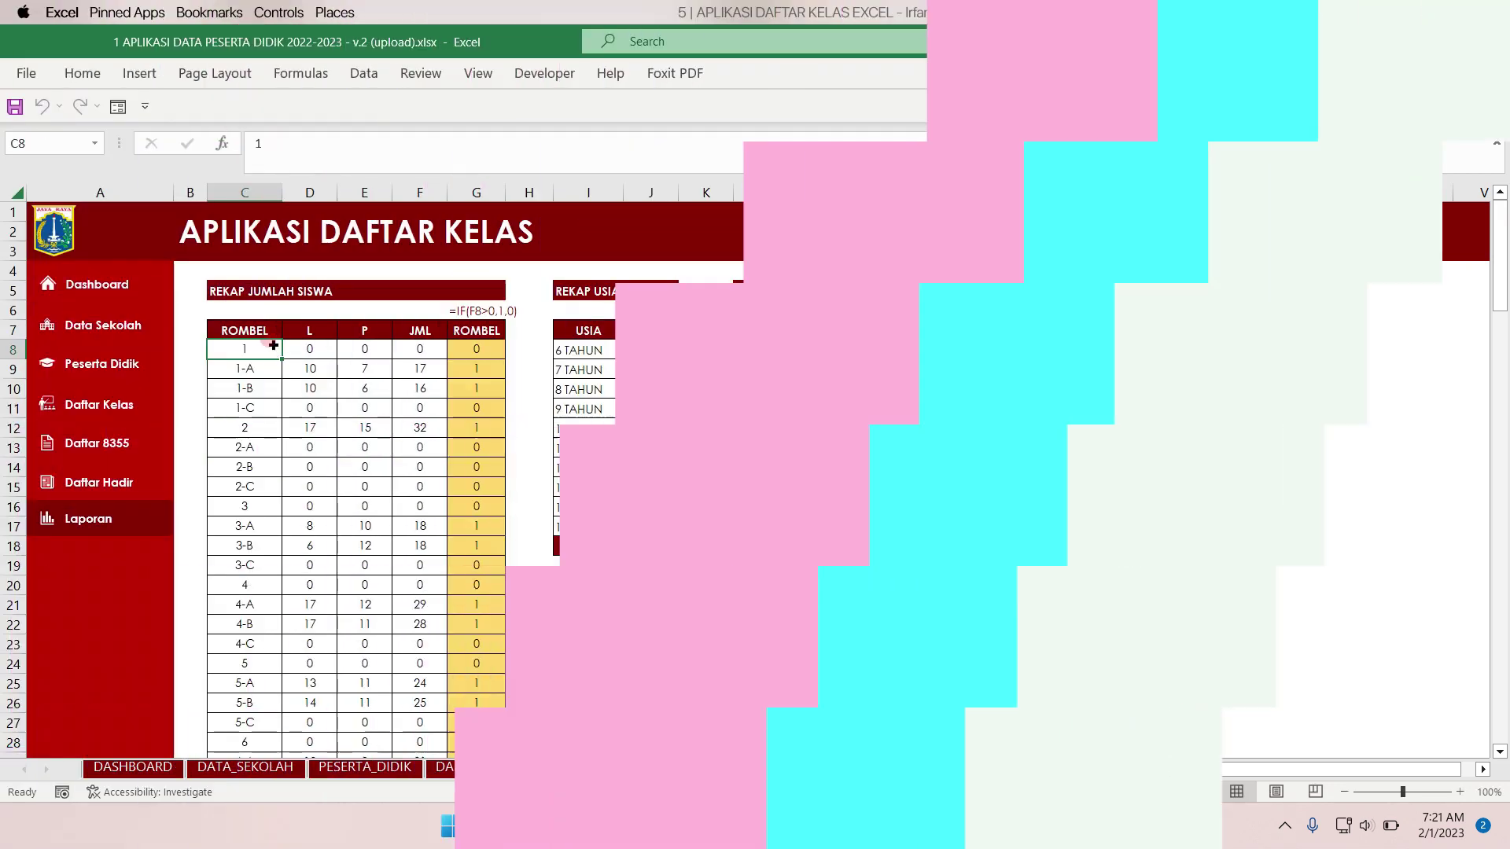
left_click_drag(245, 349, 343, 346)
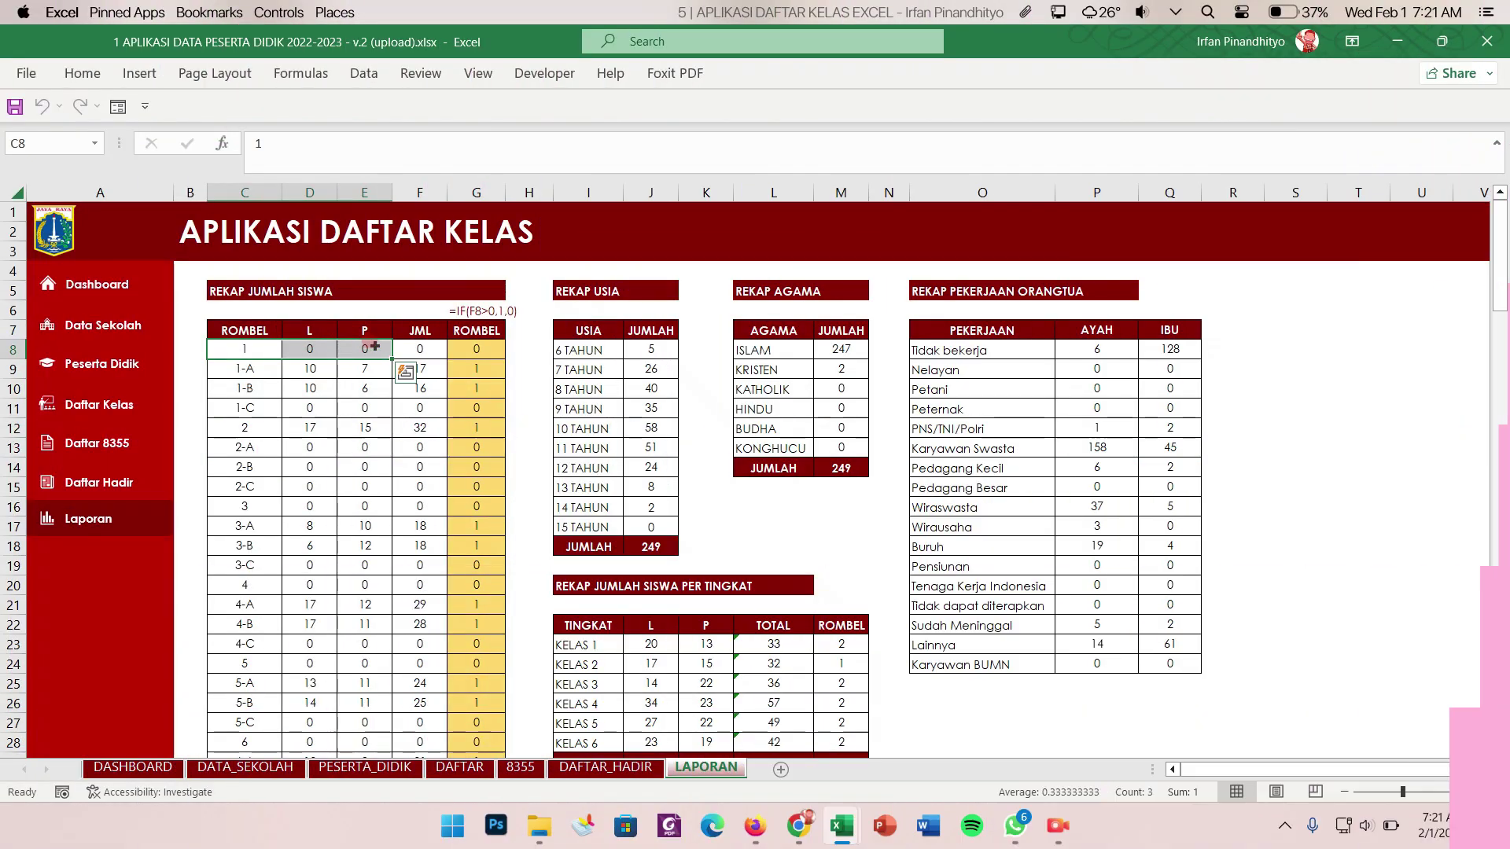
- Go to the DATA_SEKOLAH sheet and examine the class-group rows in the DATA WALI KELAS table, including class 2's teacher cell
left_click(95, 328)
scroll(582, 414, "down", 4)
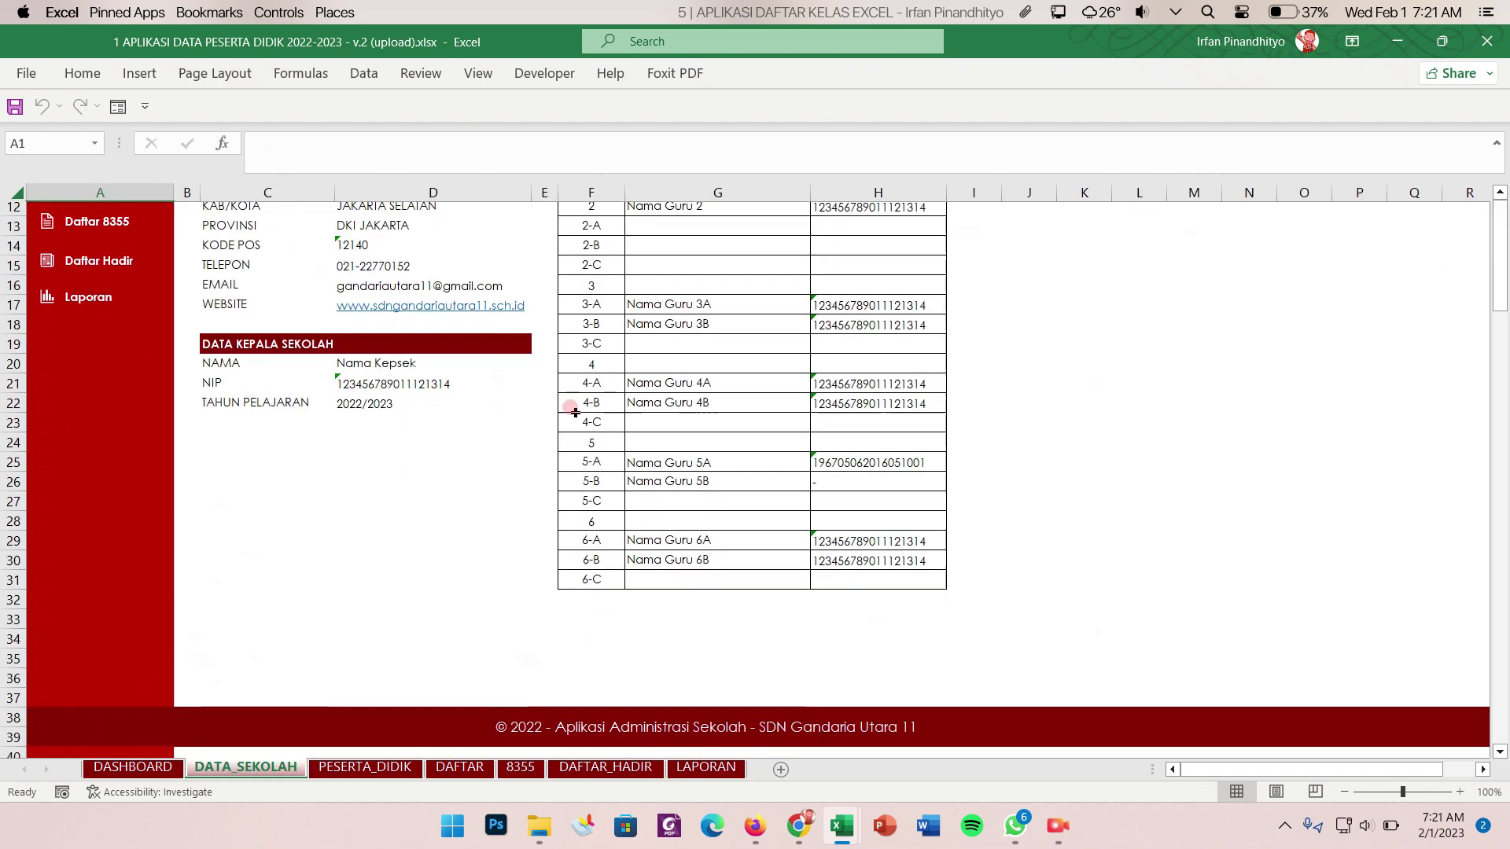
scroll(582, 414, "up", 3)
left_click(641, 385)
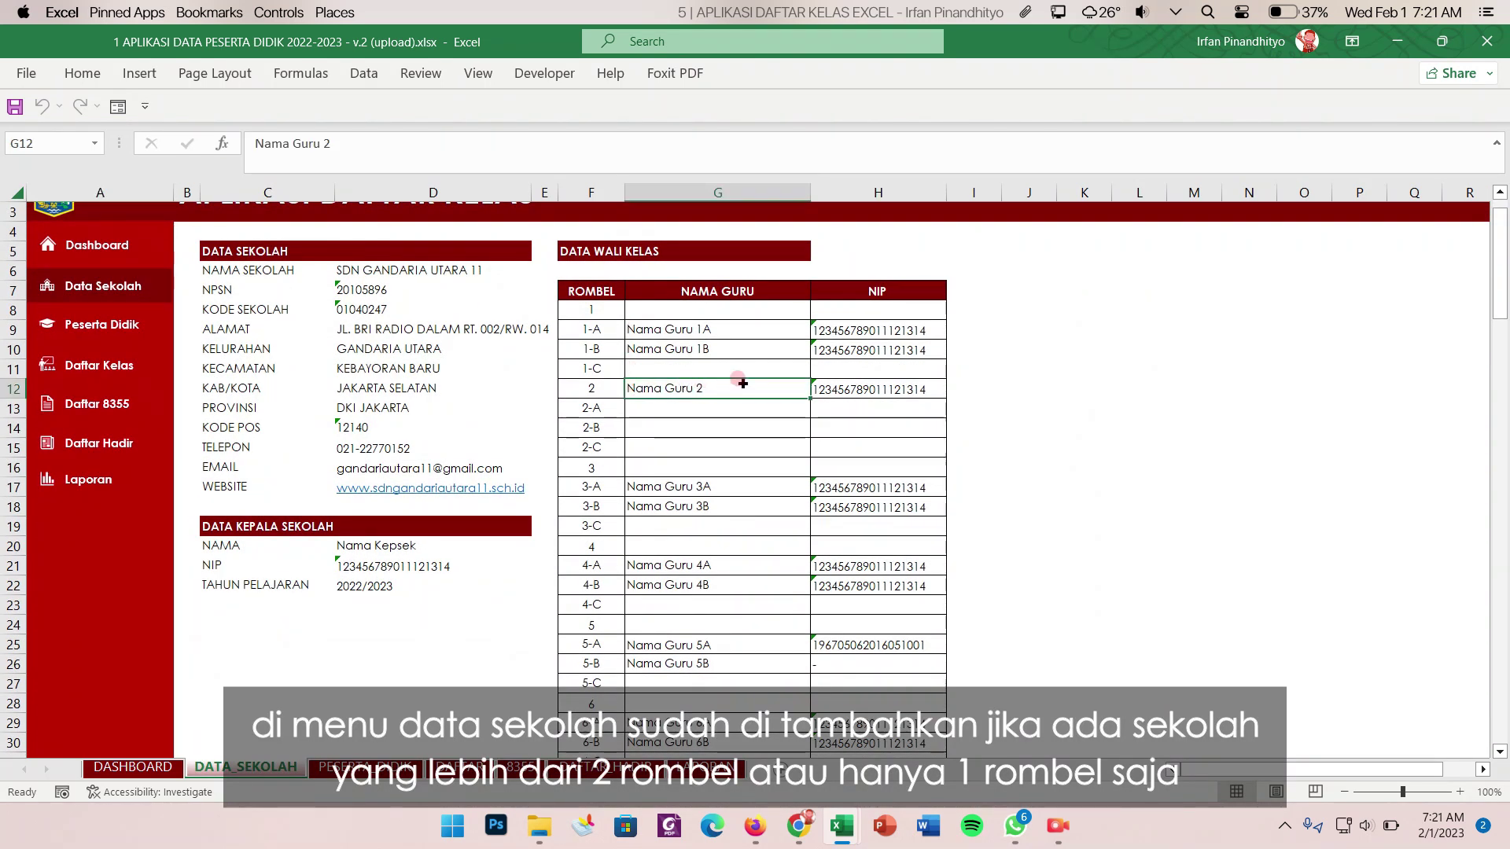
- Examine the teacher name and NIP cells for class groups 2 and 2-A in the DATA WALI KELAS table
left_click(857, 385)
left_click(630, 393)
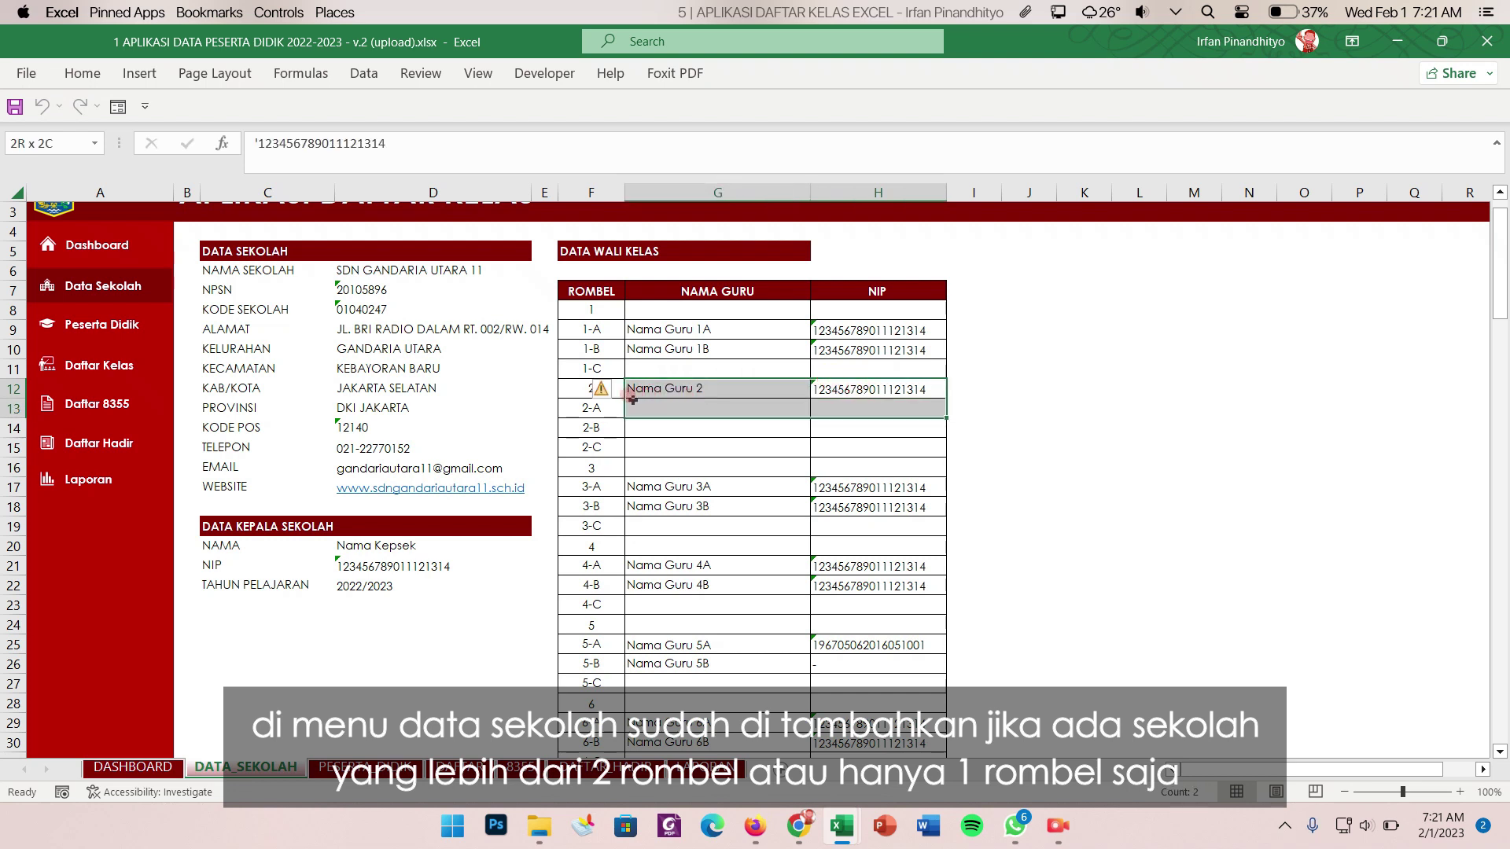
left_click(587, 388)
left_click(675, 395)
- Try out "Nama Guru 2A" as the teacher name for class group 2-A and undo the entry
left_click(687, 405)
type("Na")
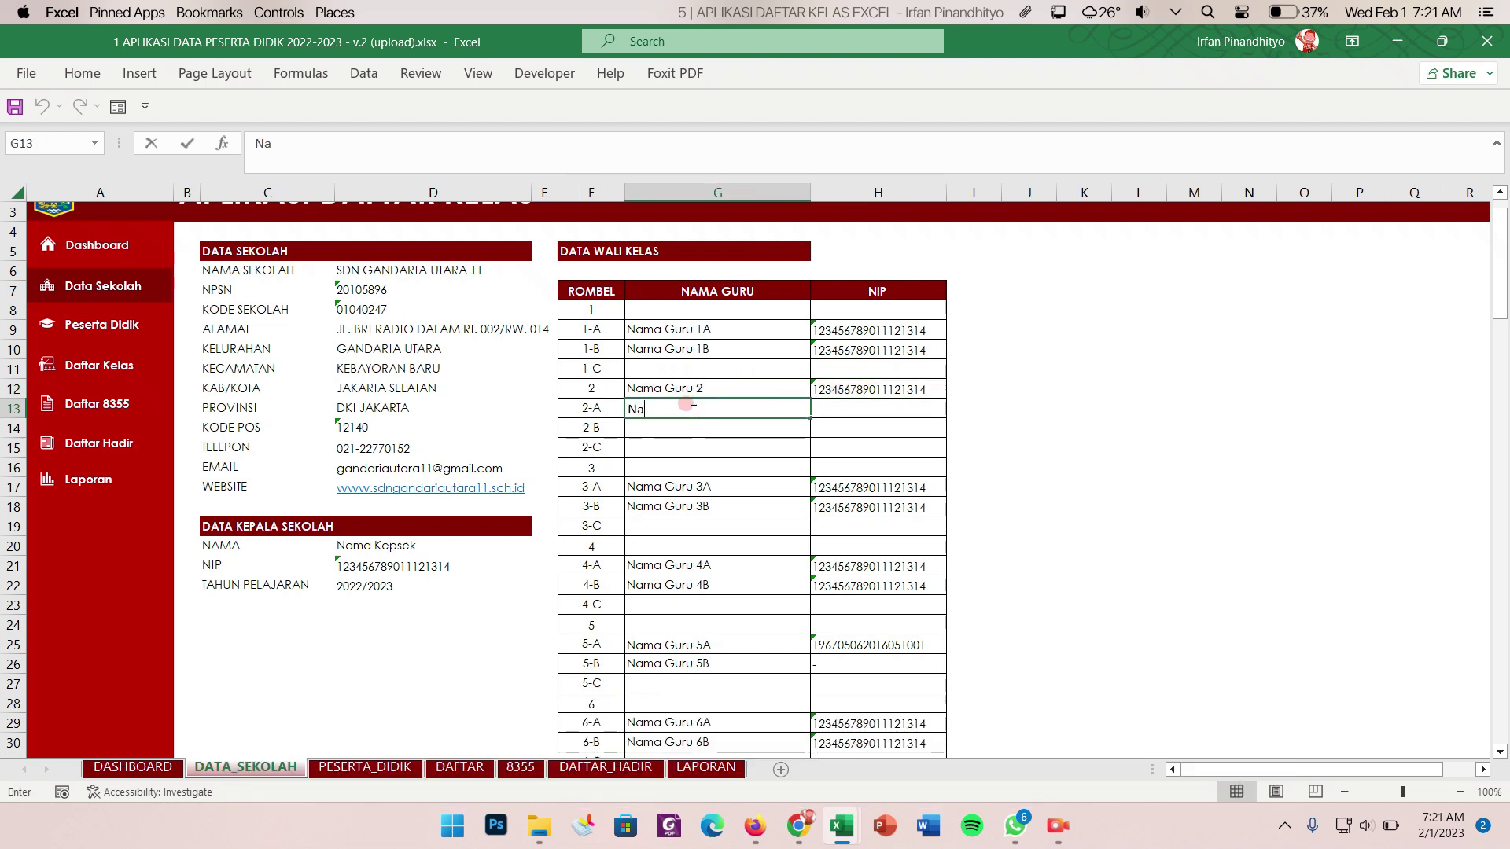
type("ma Guru")
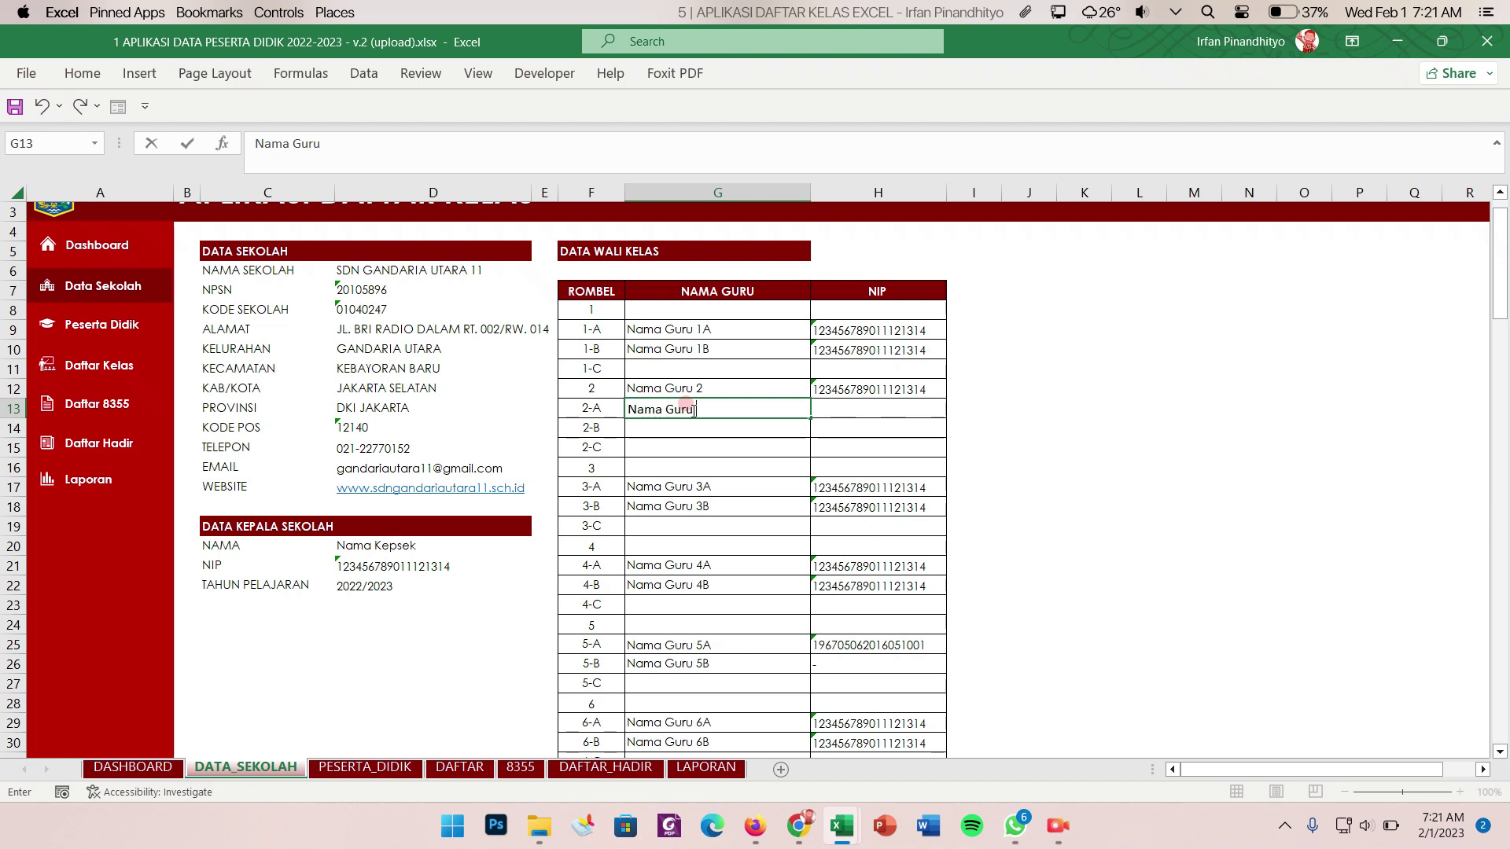
type(" 2A")
key("Return")
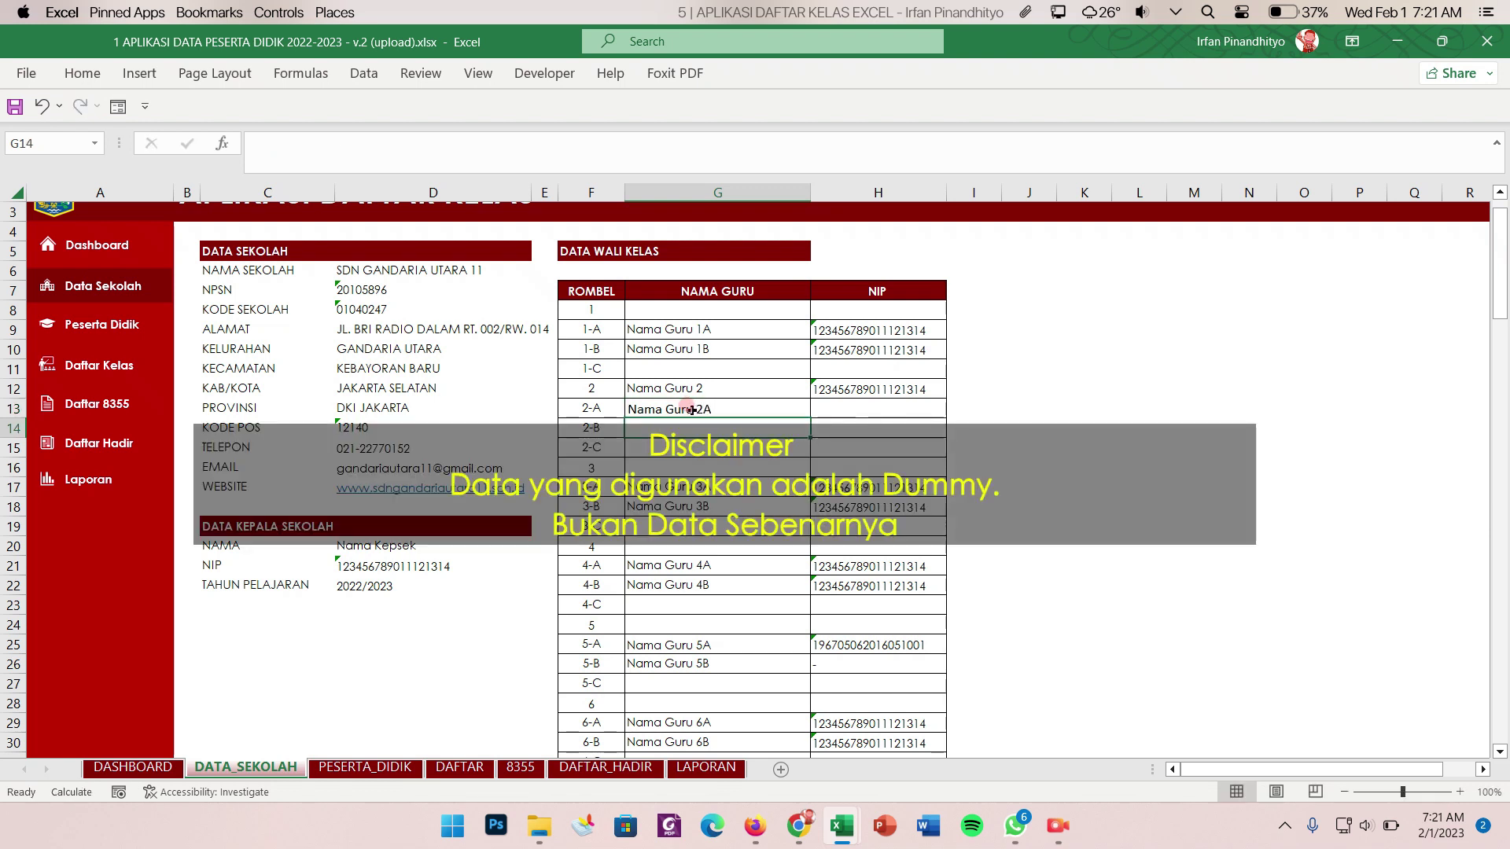
key("ctrl+z")
- Enter "Nama Guru 1C" as the teacher name for class group 1-C in the DATA WALI KELAS table
left_click(654, 364)
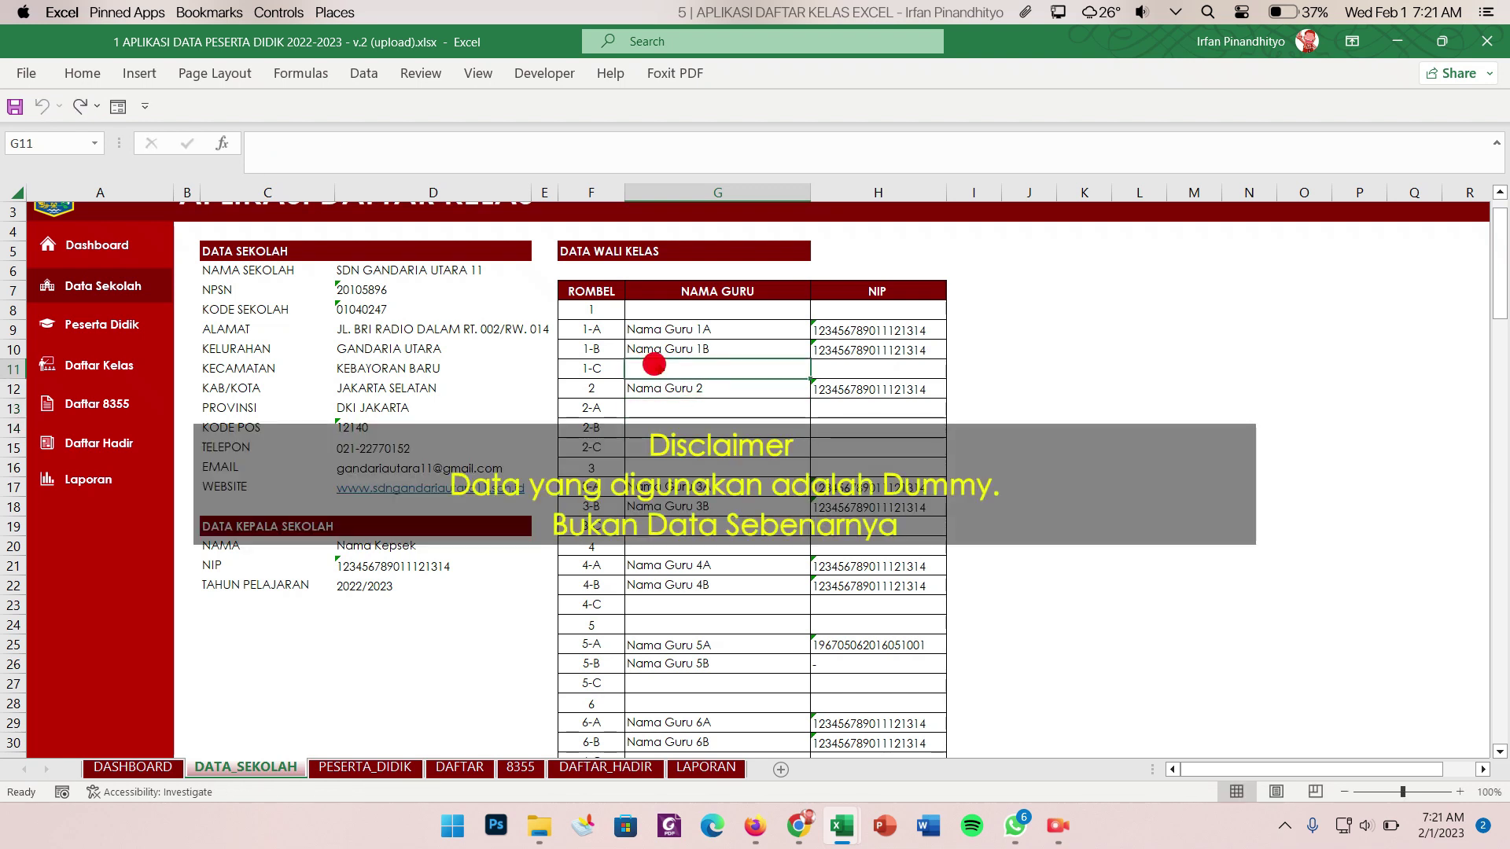
key("Up")
left_click(659, 369)
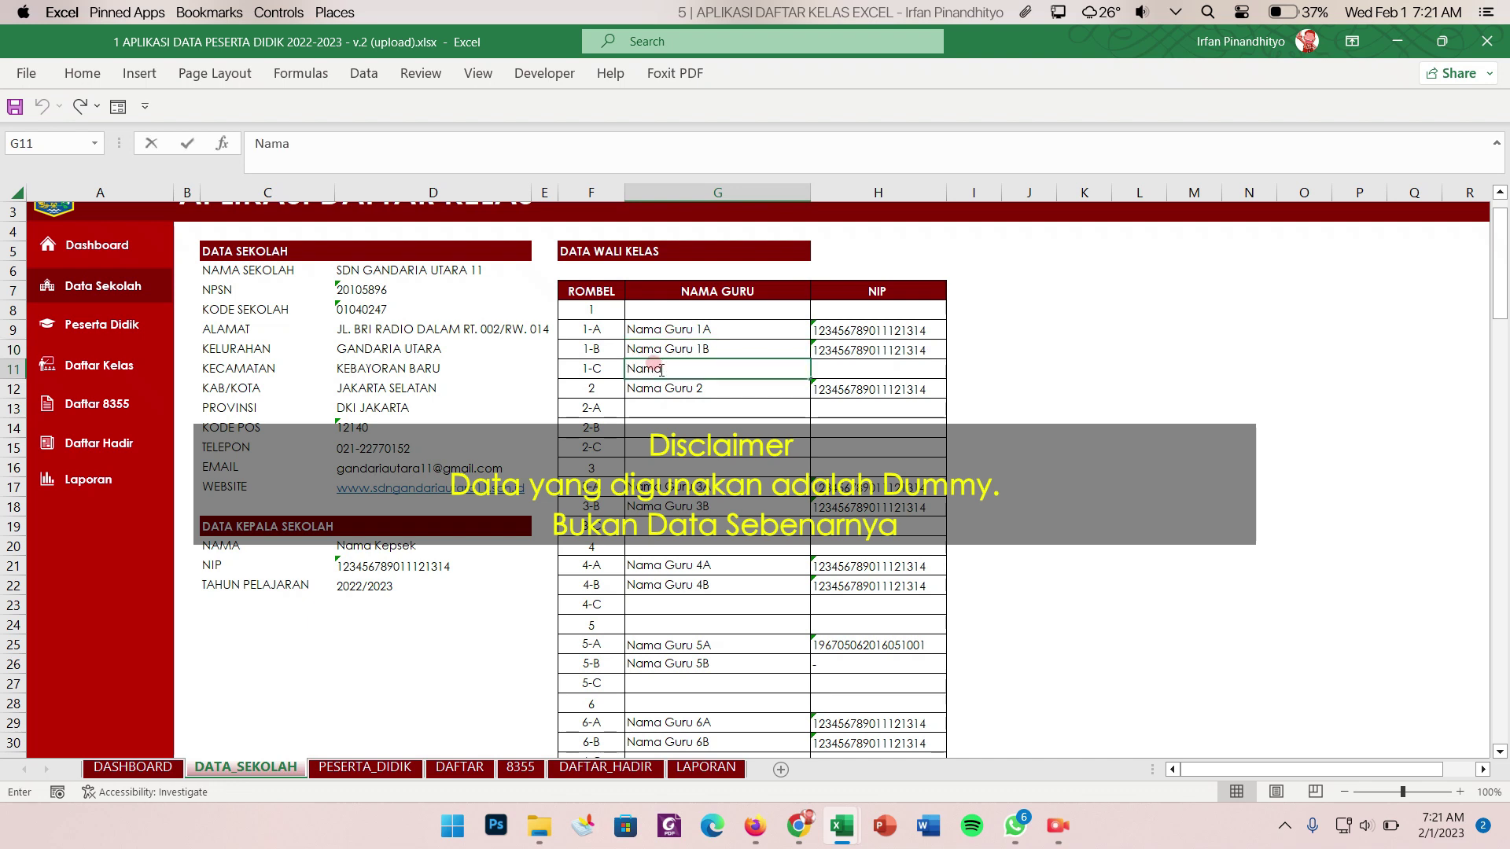
type("ma Guru 1C")
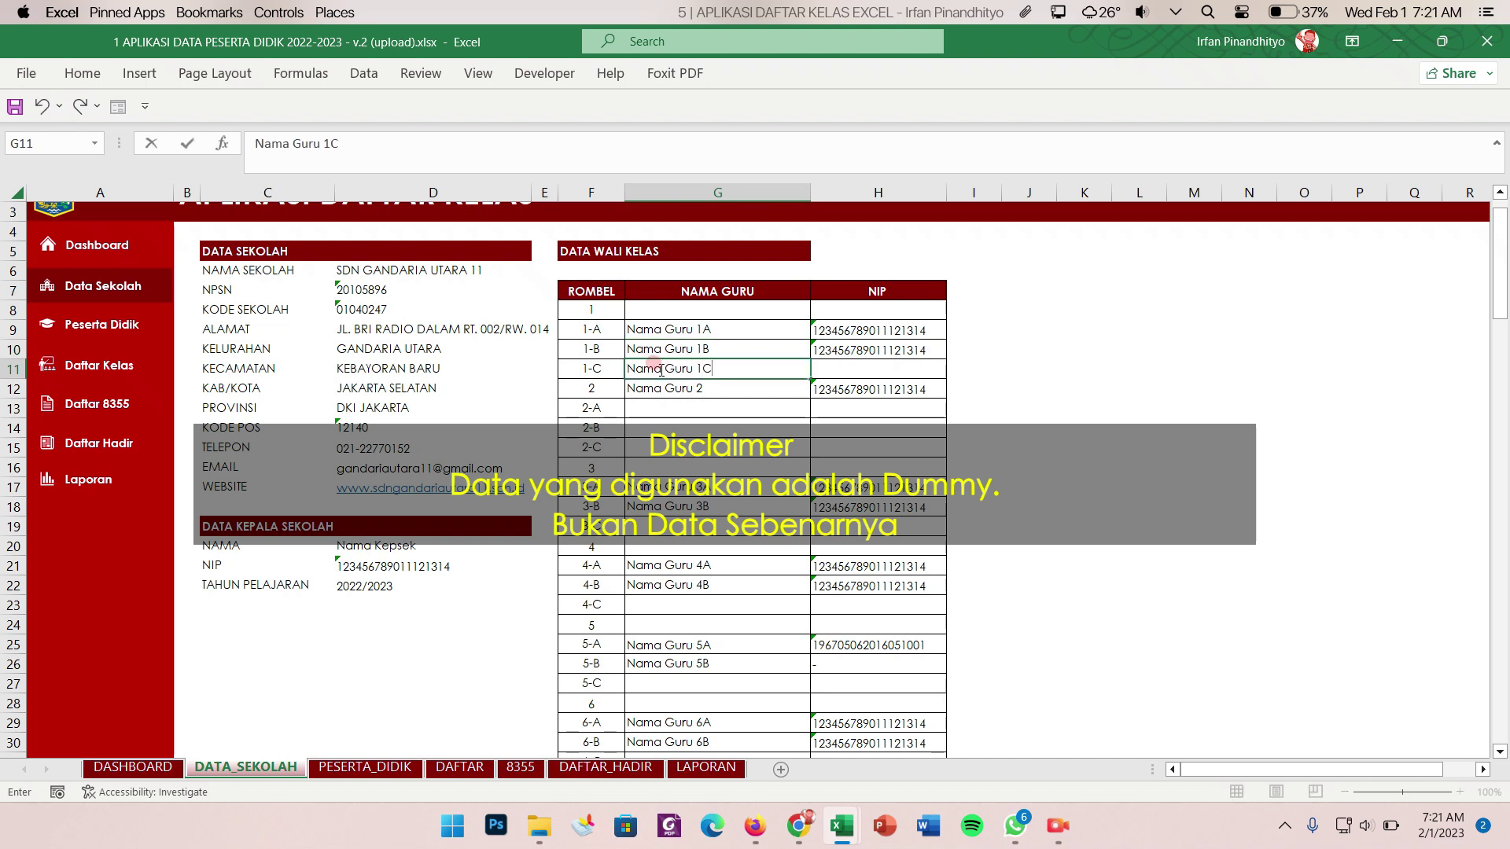
key("Return")
- Copy the NIP of class group 1-B's teacher into the 1-C row and save the workbook
left_click(835, 348)
key("ctrl+c")
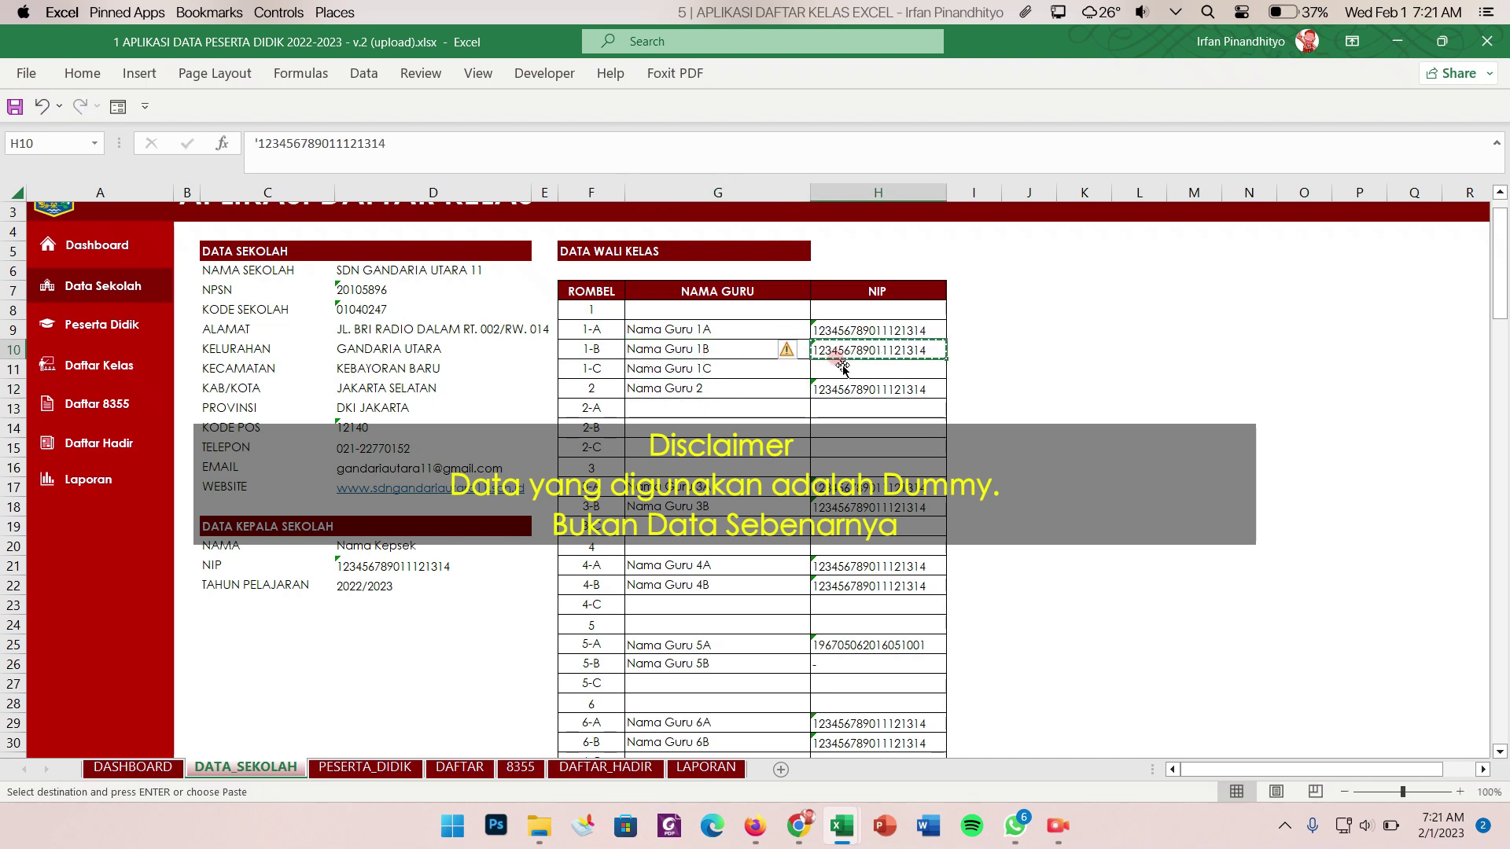
left_click(840, 369)
key("ctrl+v")
key("ctrl+s")
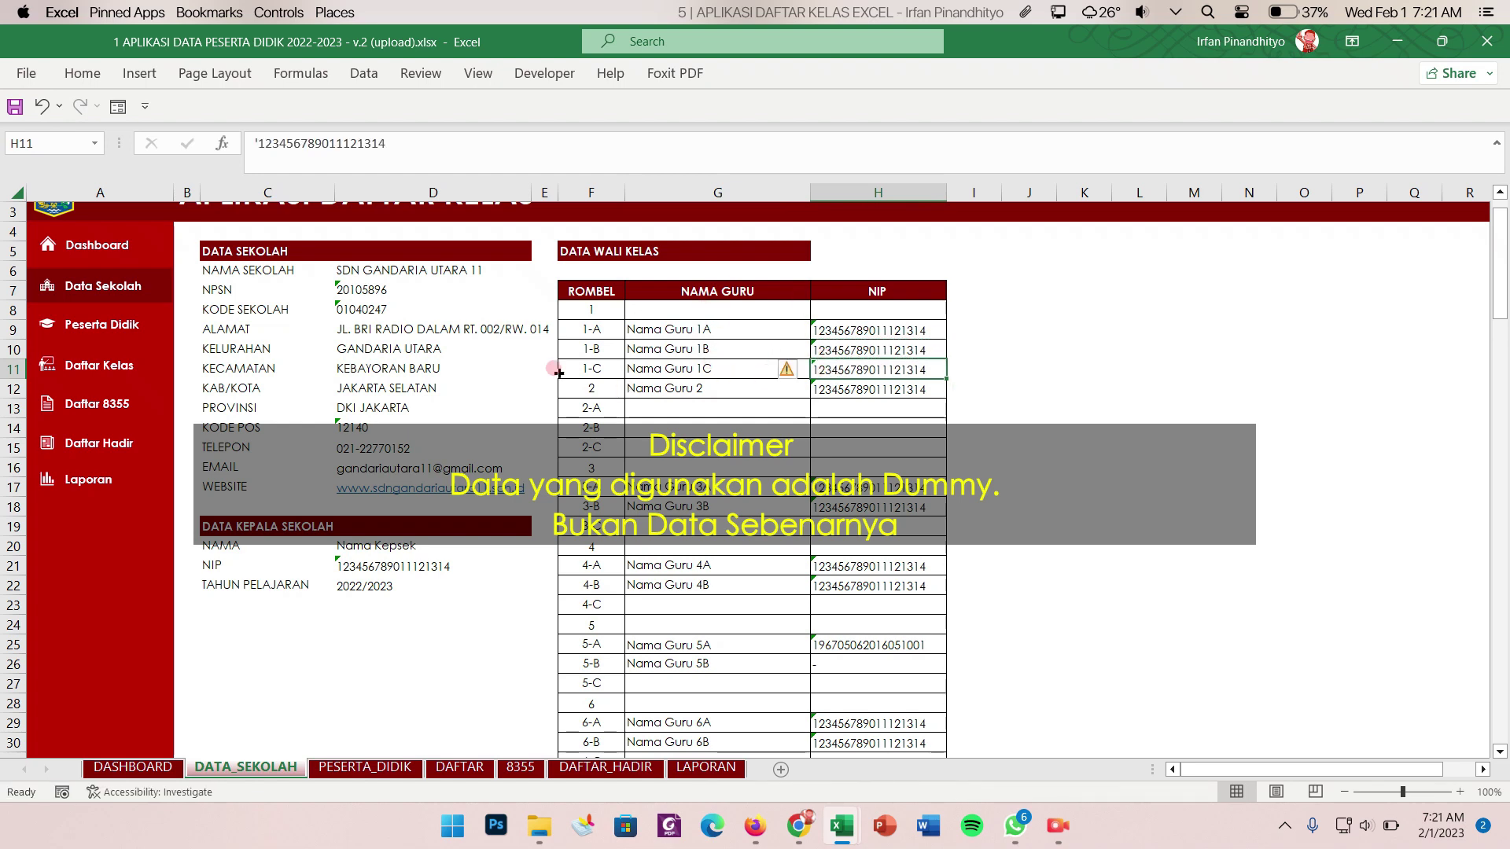
- Go to the PESERTA_DIDIK sheet and examine the student table's columns from KELAS across to STATUS
left_click(119, 336)
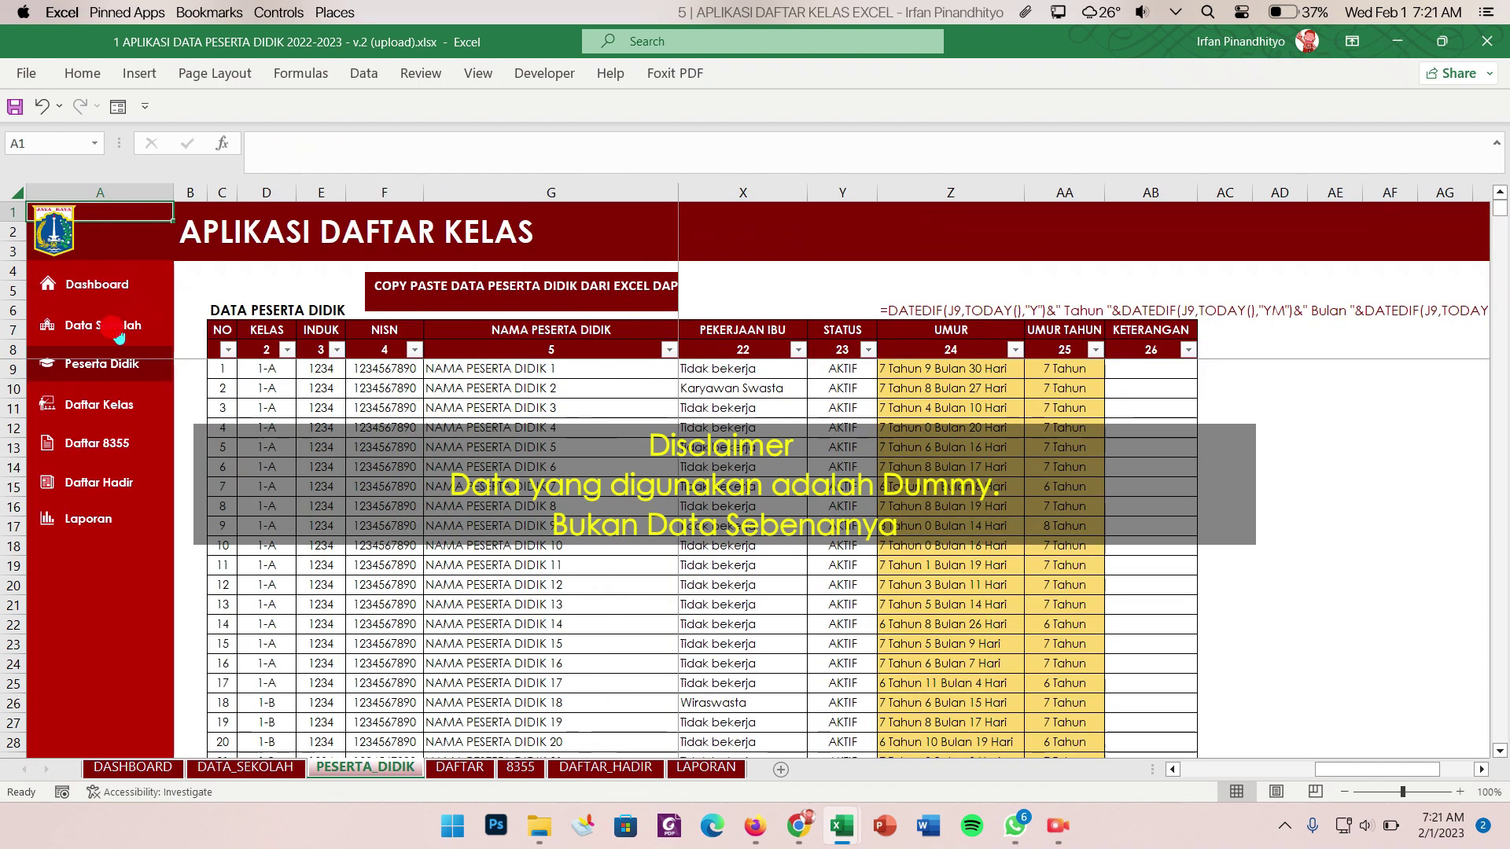
left_click(378, 484)
scroll(378, 484, "down", 1)
scroll(379, 484, "up", 1)
left_click(279, 485)
key("Right")
key("Right")
key("Right")
key("Right")
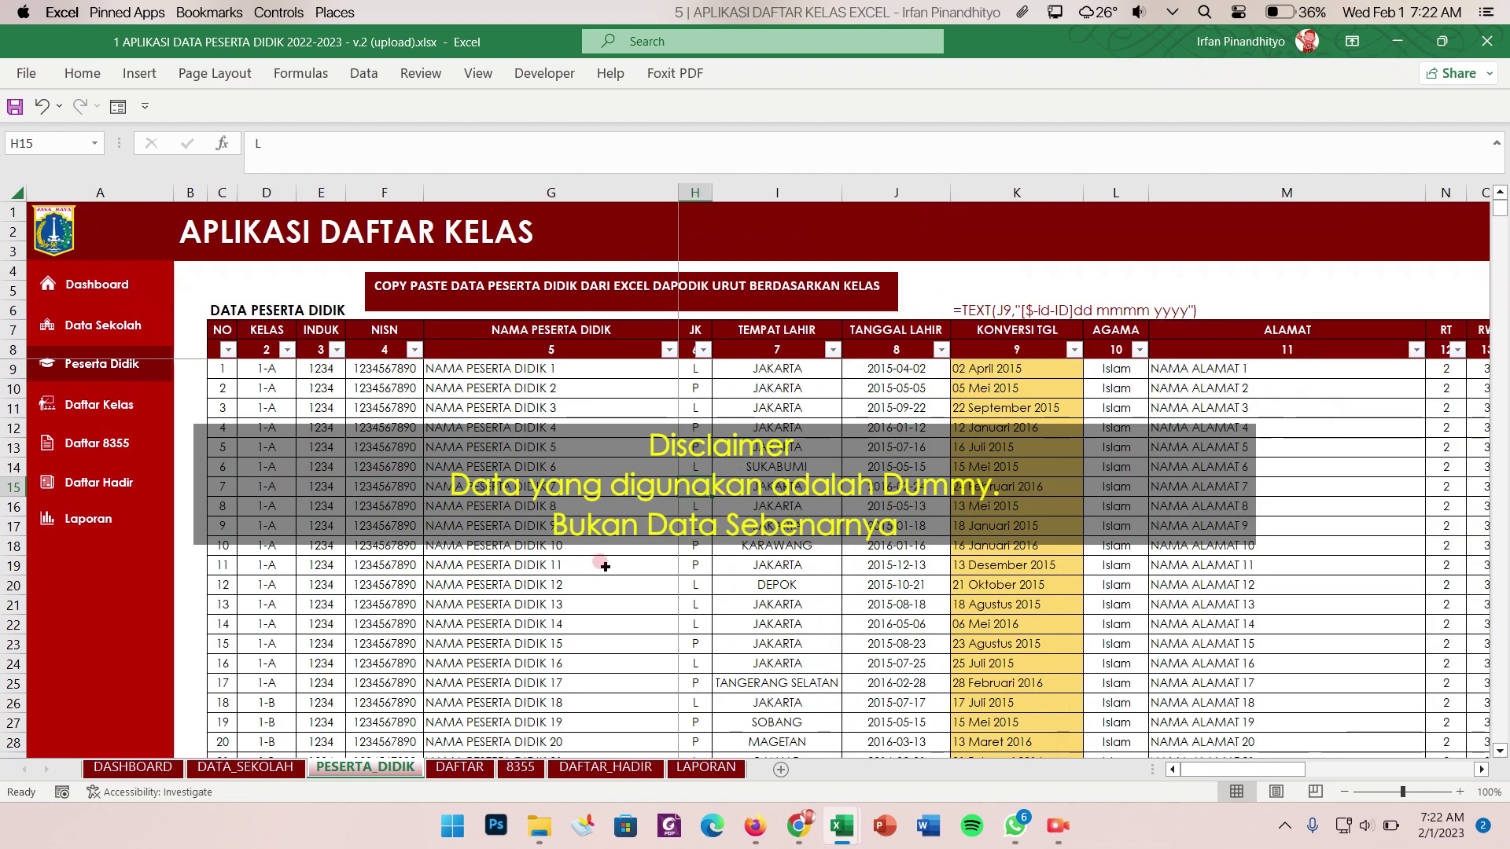
scroll(770, 516, "right", 5)
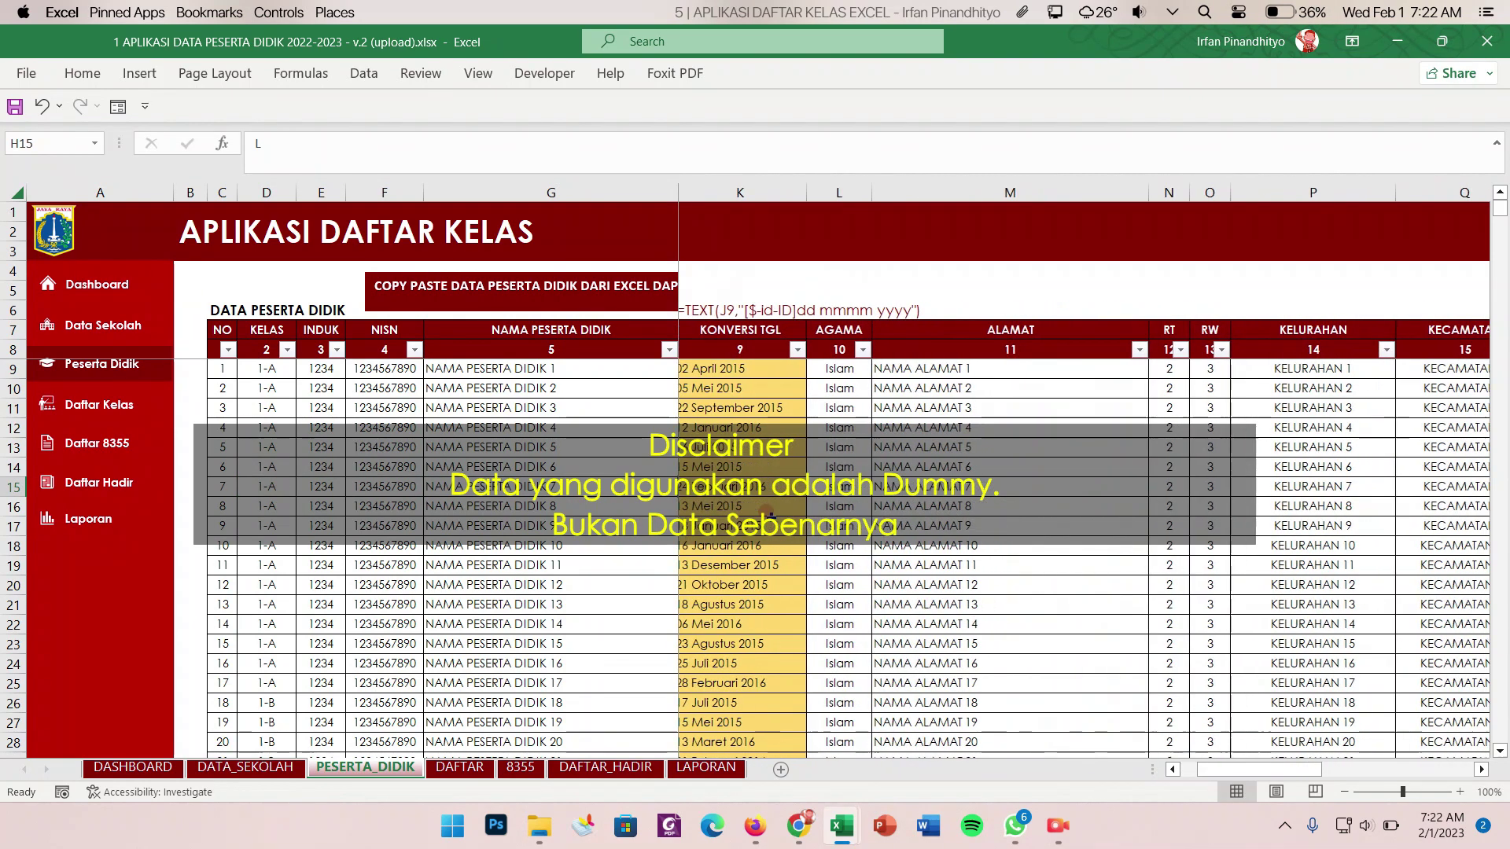
scroll(770, 516, "right", 5)
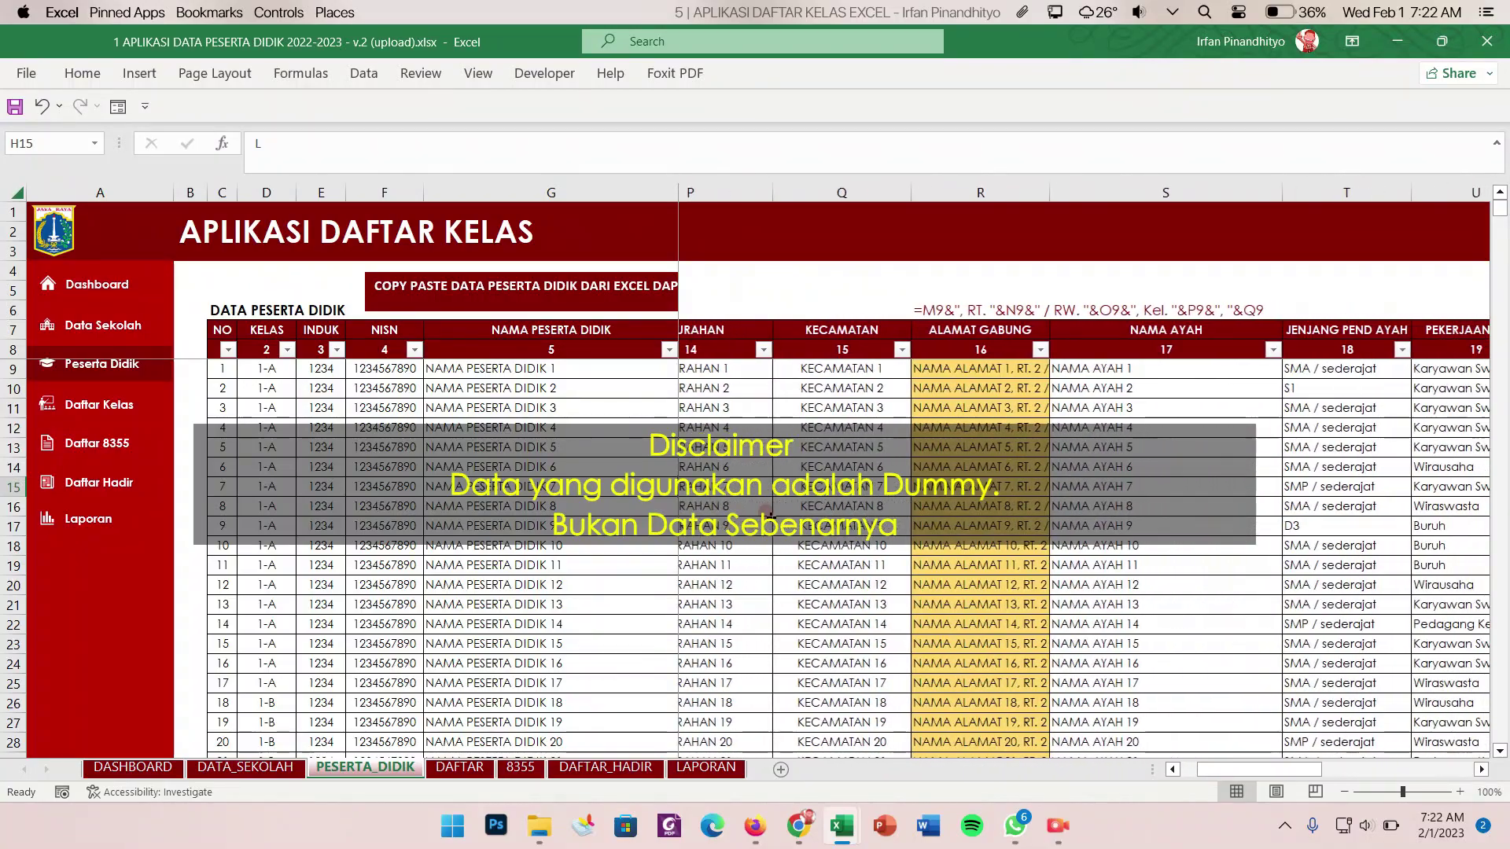
scroll(772, 516, "right", 4)
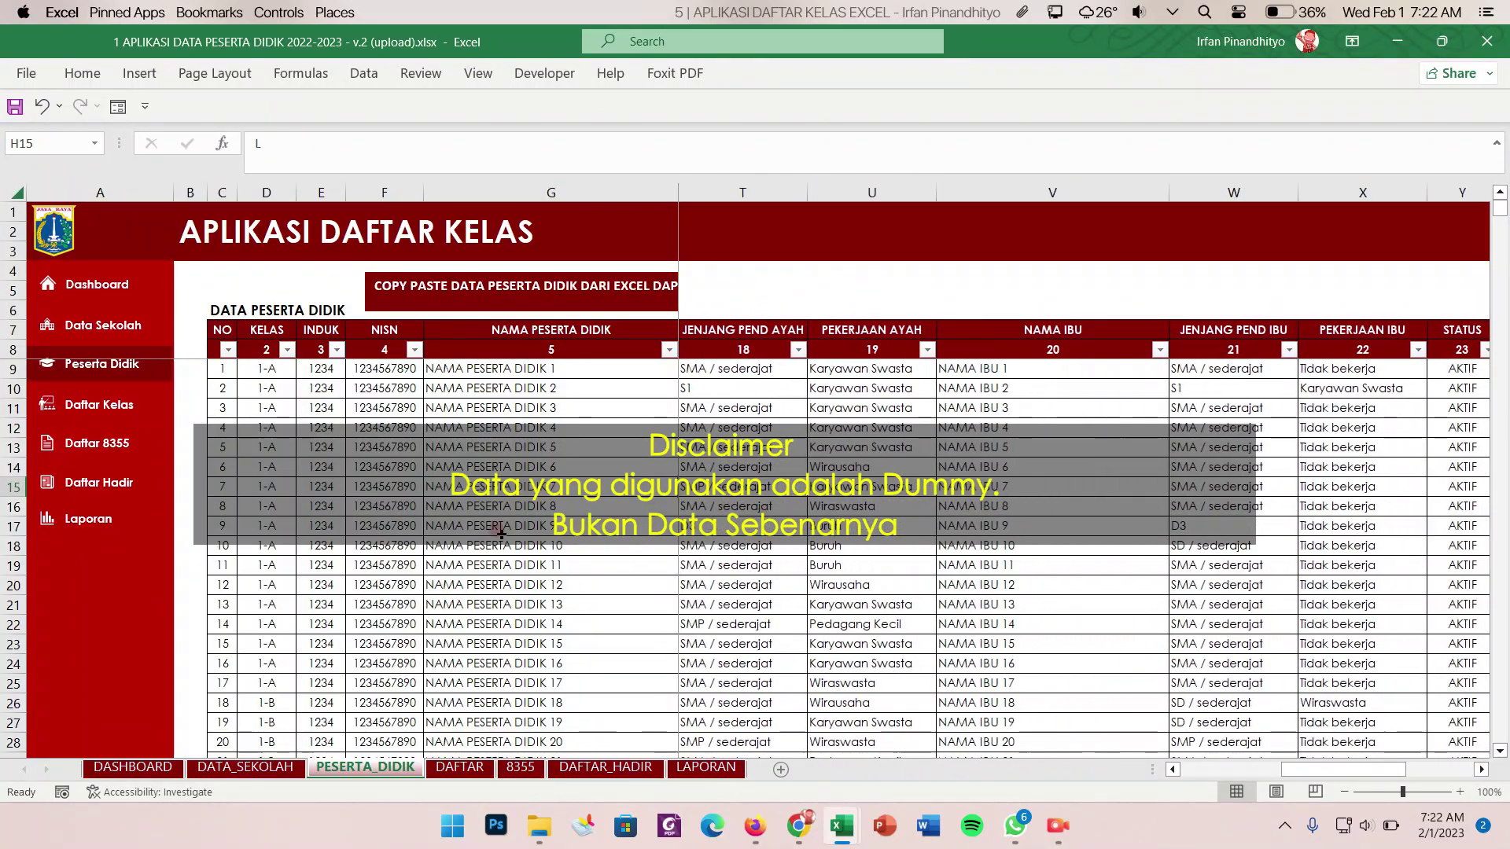
- Look through the student rows from class 1-A down to class 6-A and return to the first student
scroll(484, 597, "down", 20)
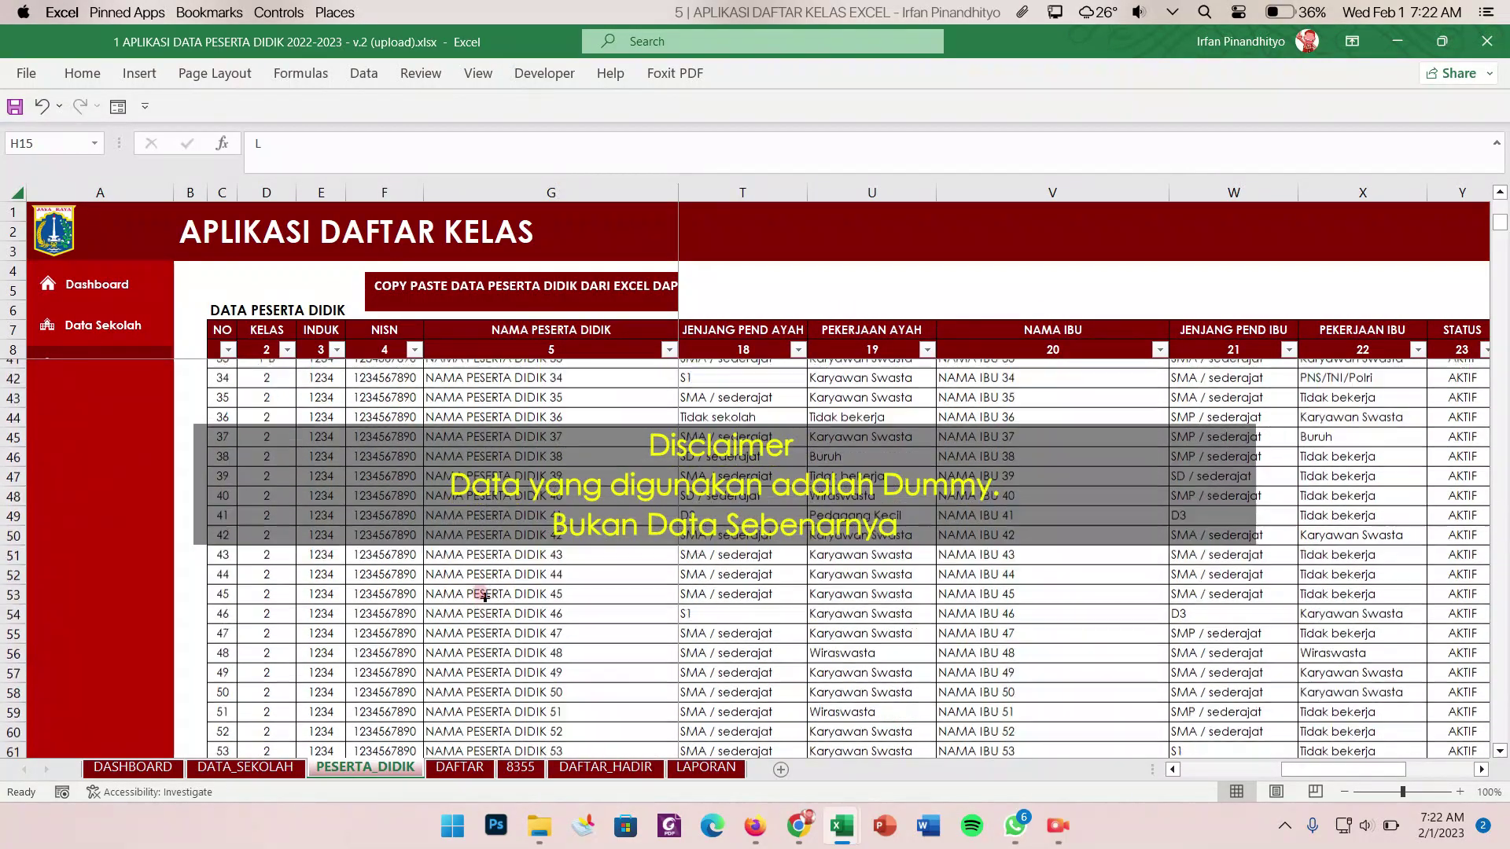
scroll(484, 597, "down", 20)
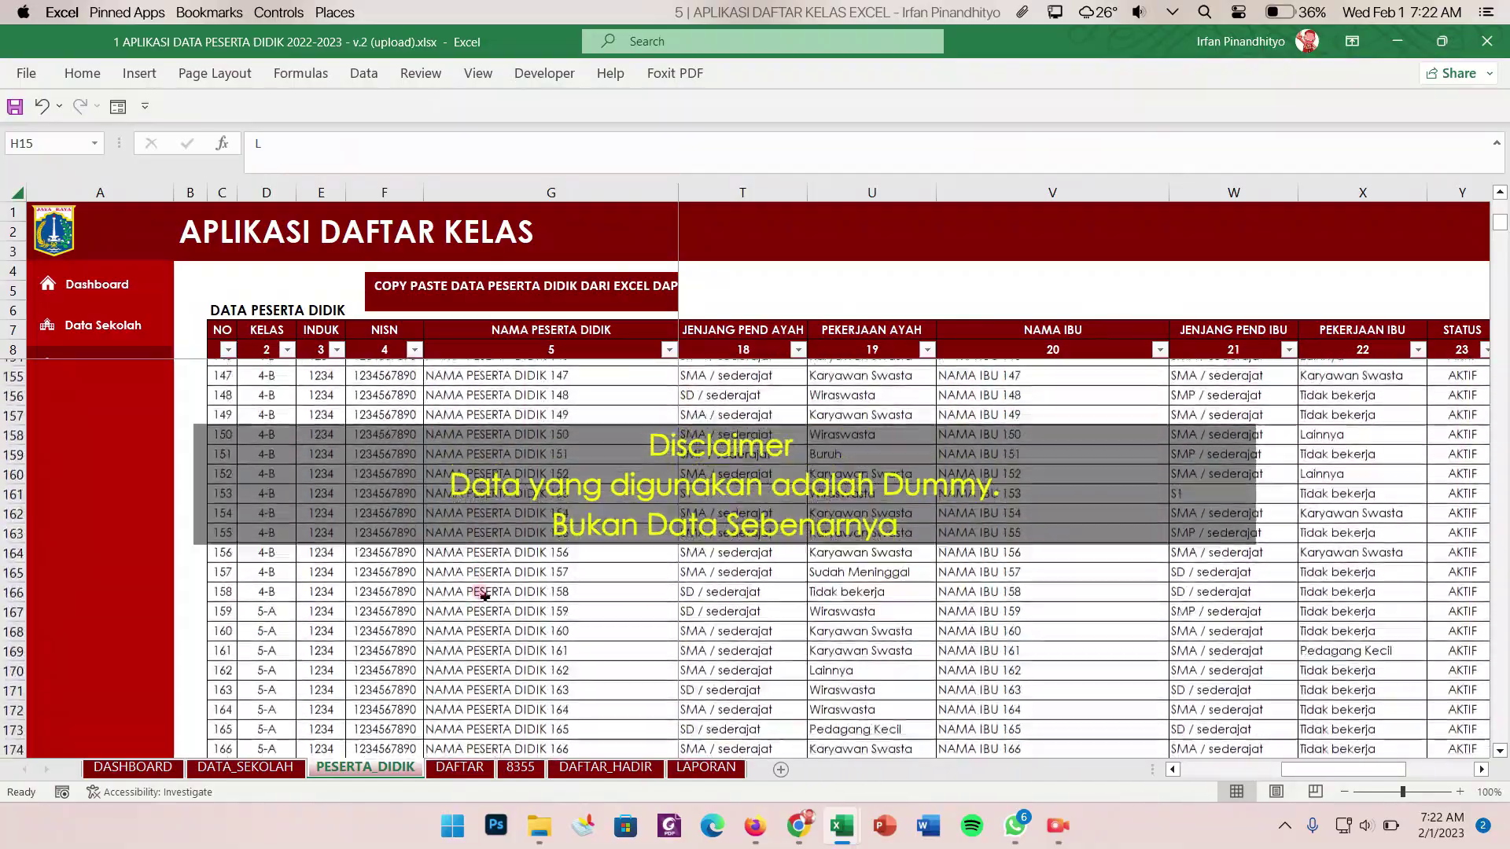
scroll(484, 597, "up", 20)
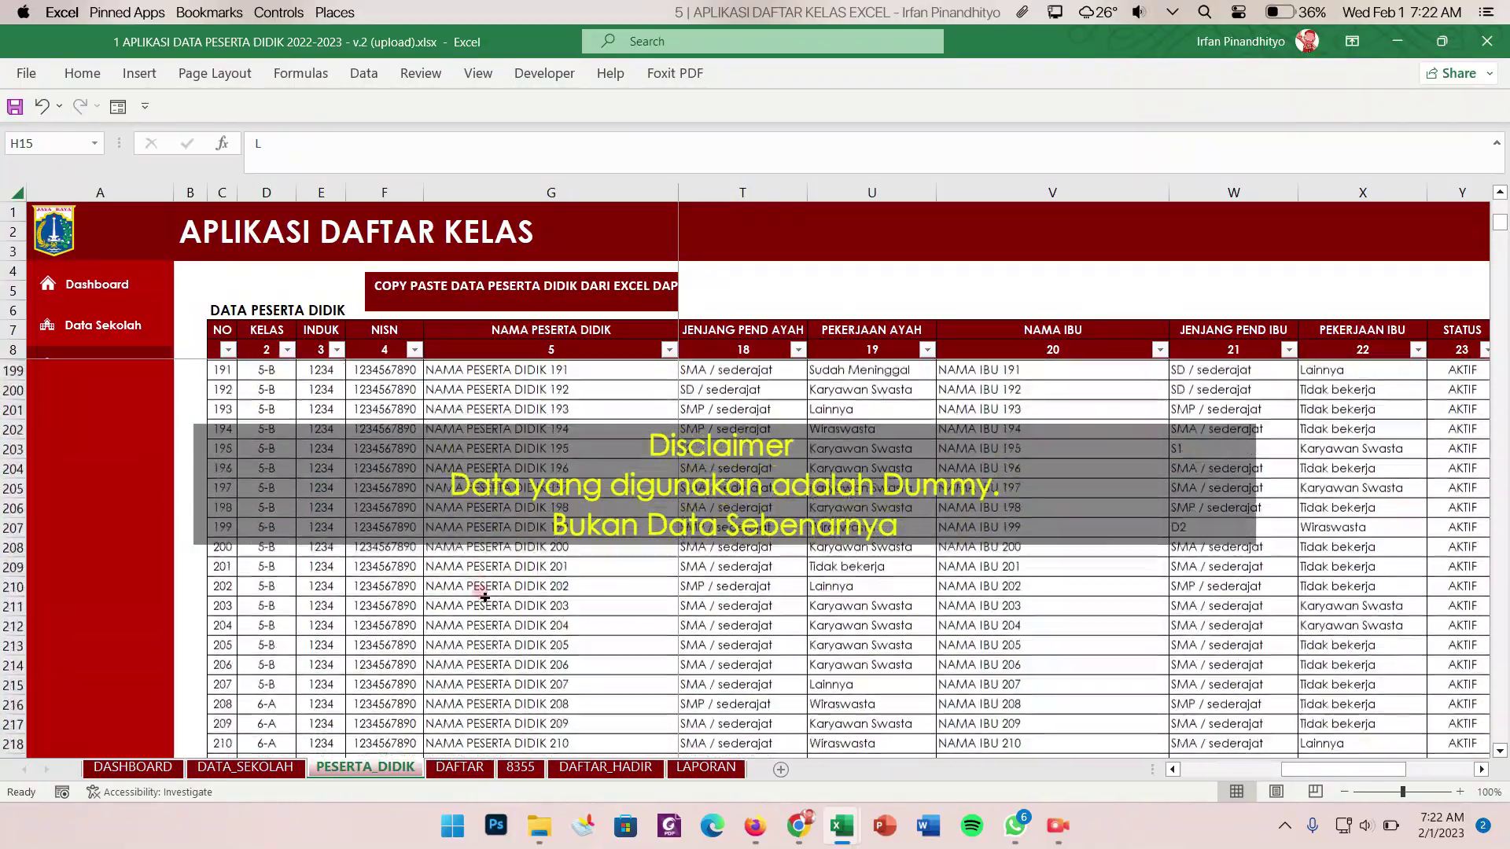
scroll(485, 597, "up", 20)
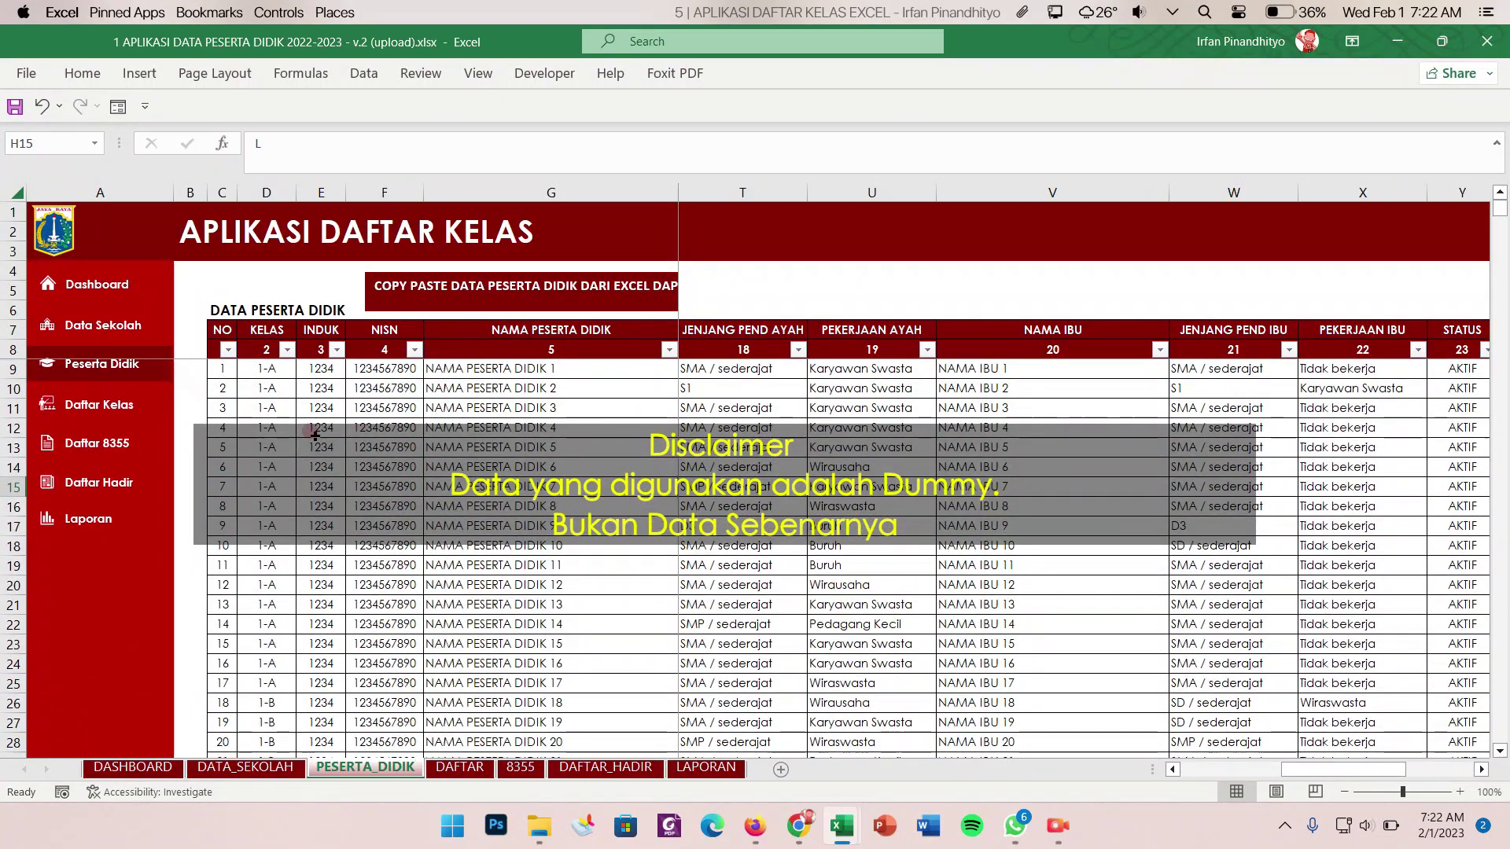
- Go to the DAFTAR sheet, review the class options in PILIH KELAS and choose class 1
left_click(101, 405)
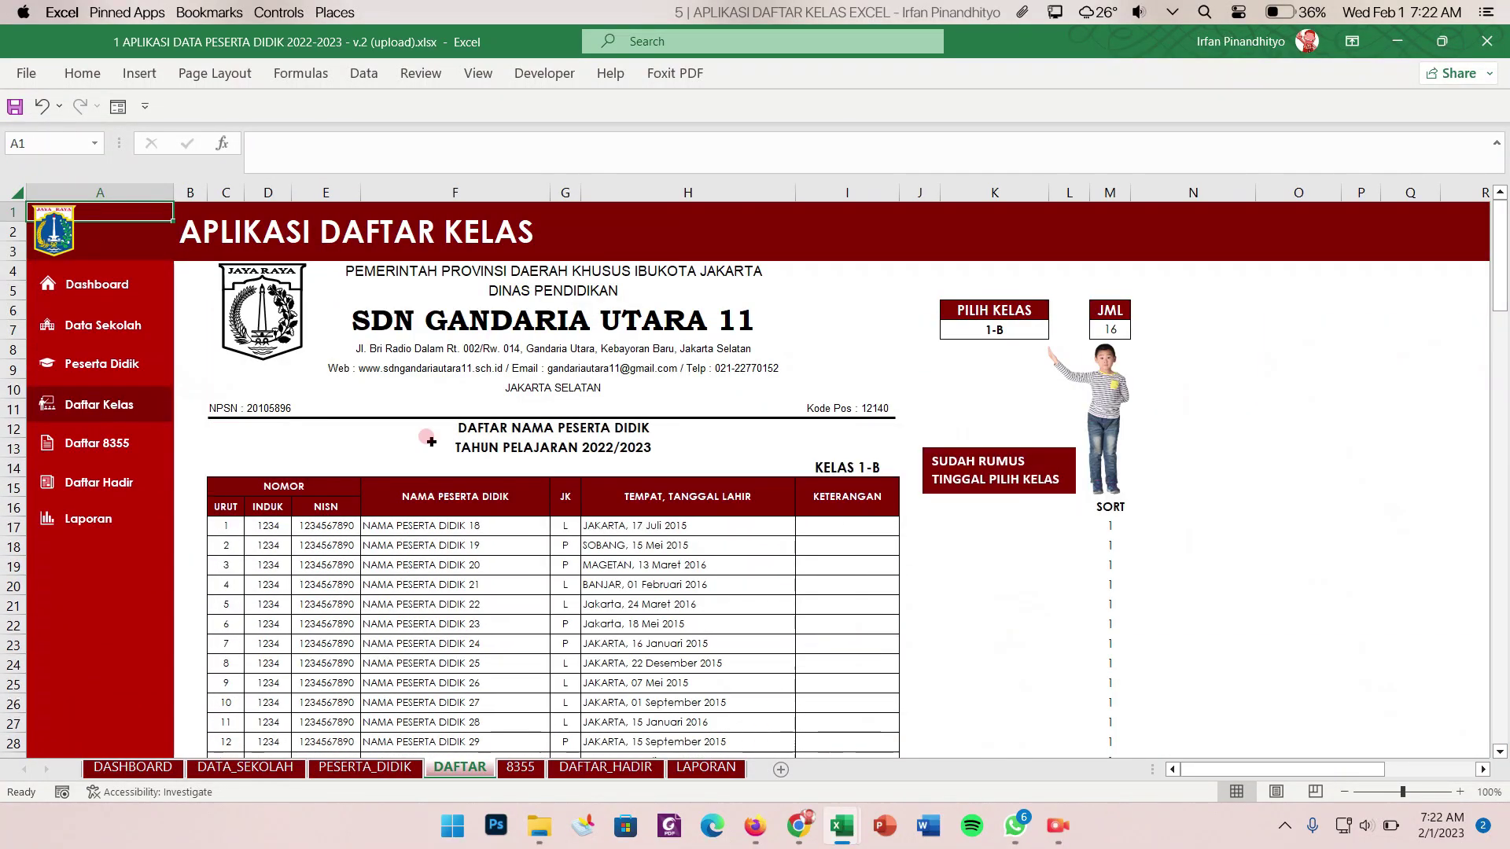
scroll(467, 626, "down", 11)
scroll(467, 626, "up", 11)
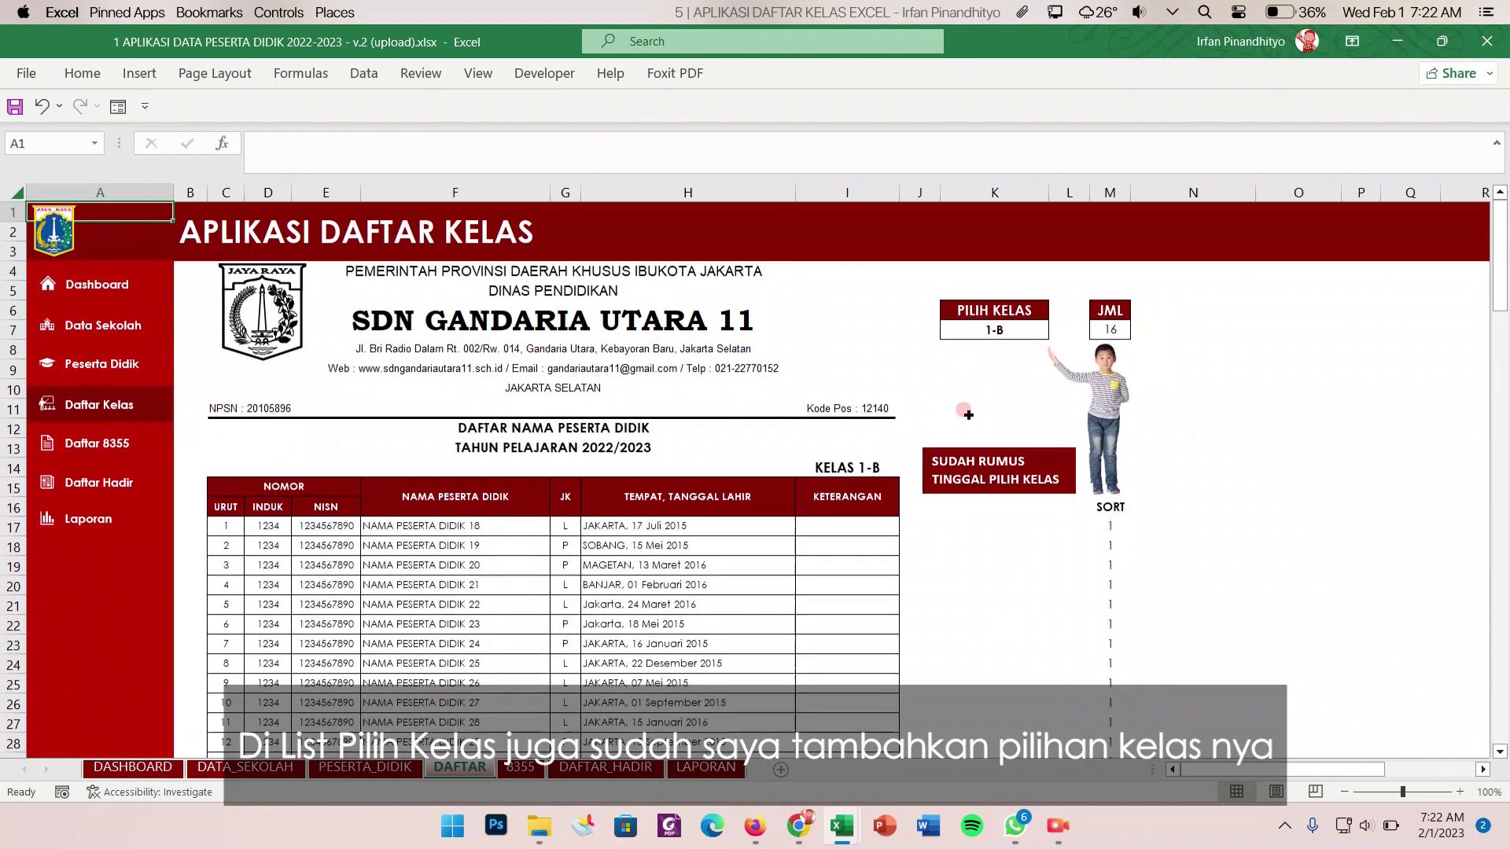
left_click(987, 330)
left_click(1058, 330)
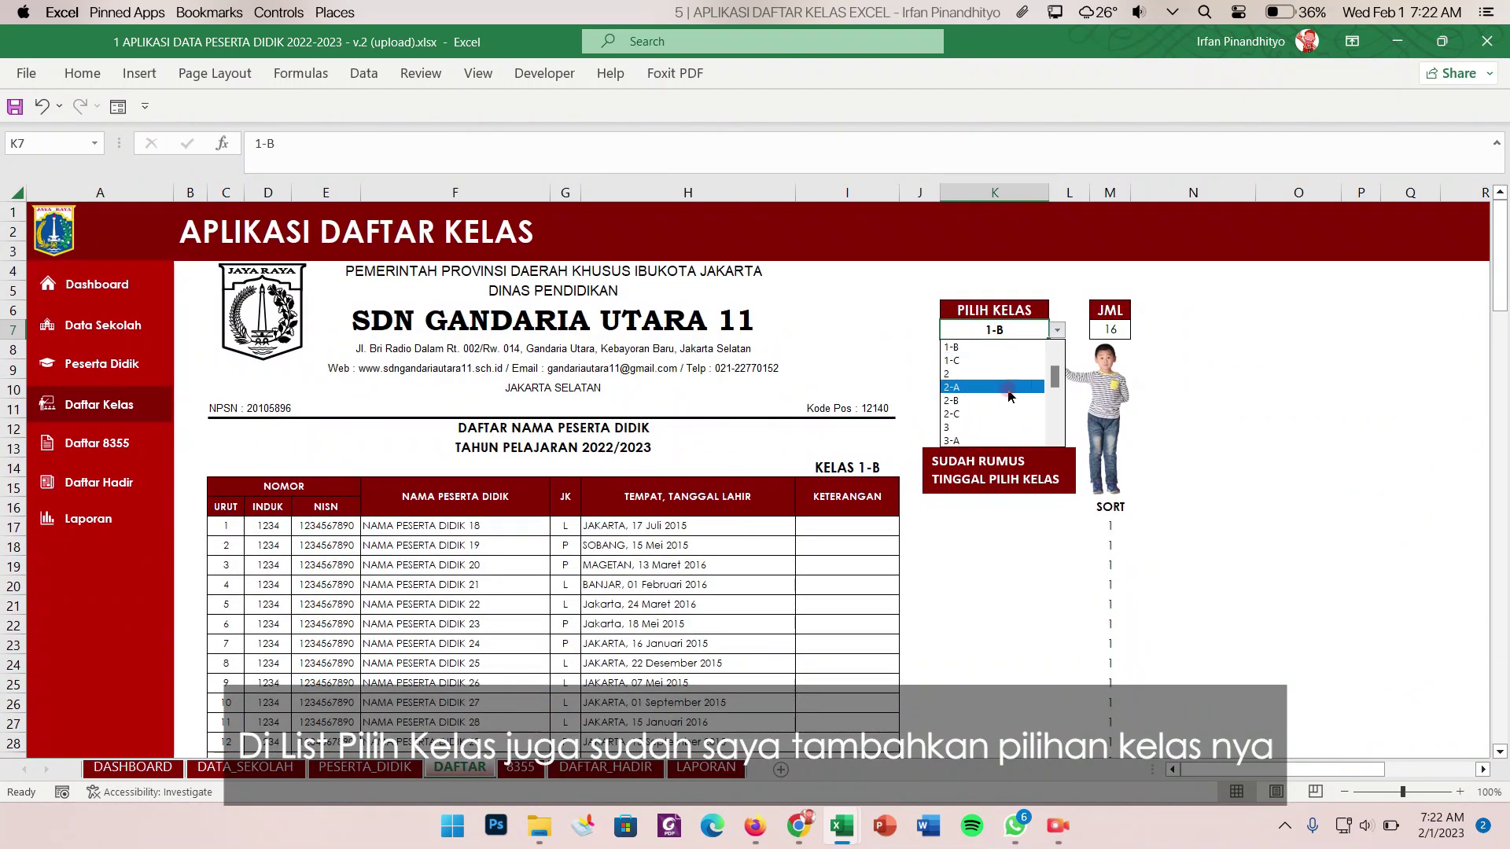
left_click_drag(1056, 376, 1060, 347)
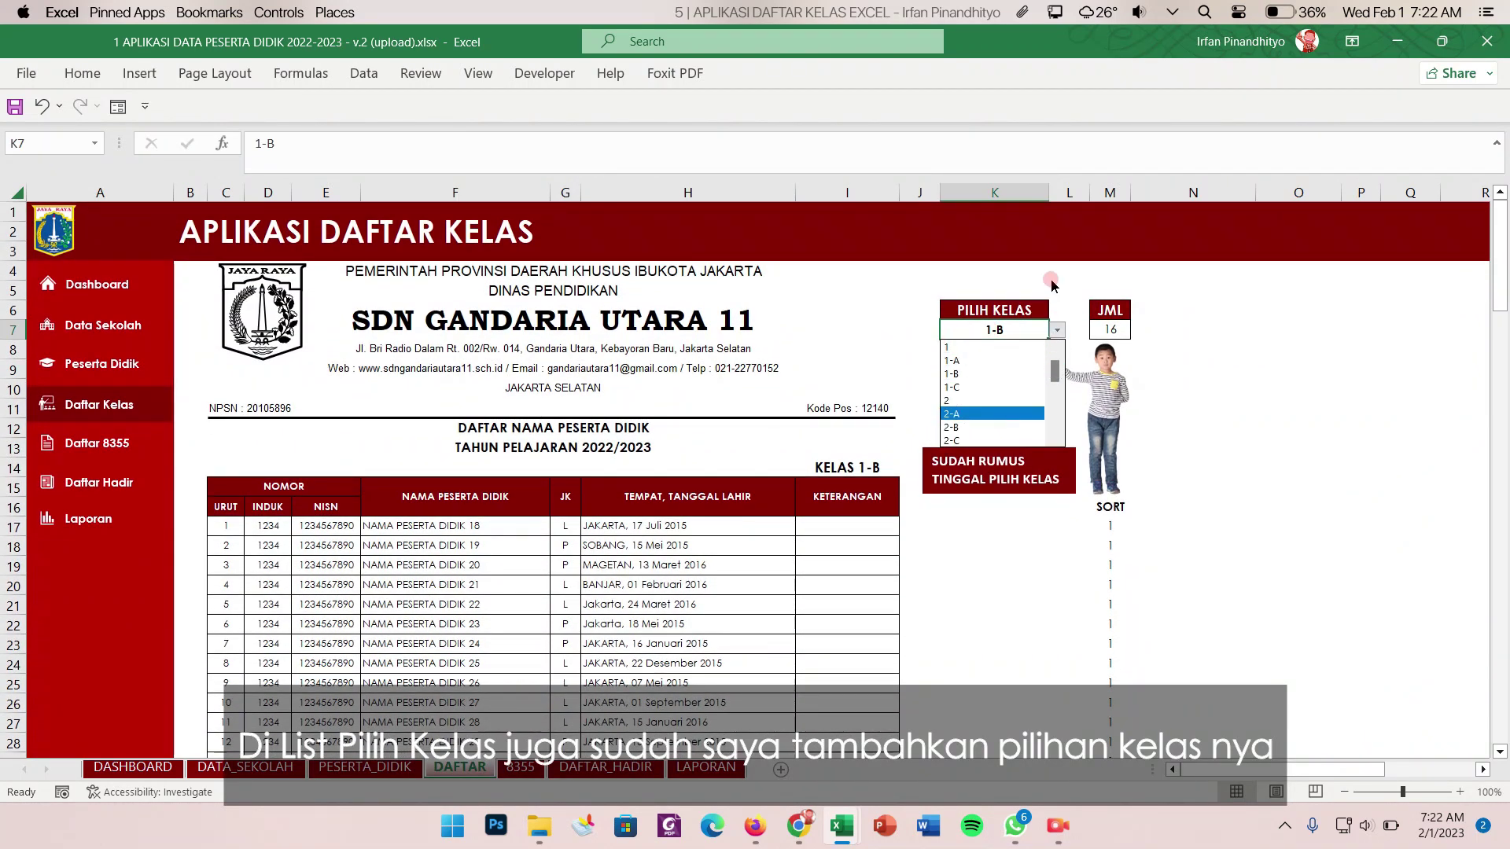
left_click(967, 348)
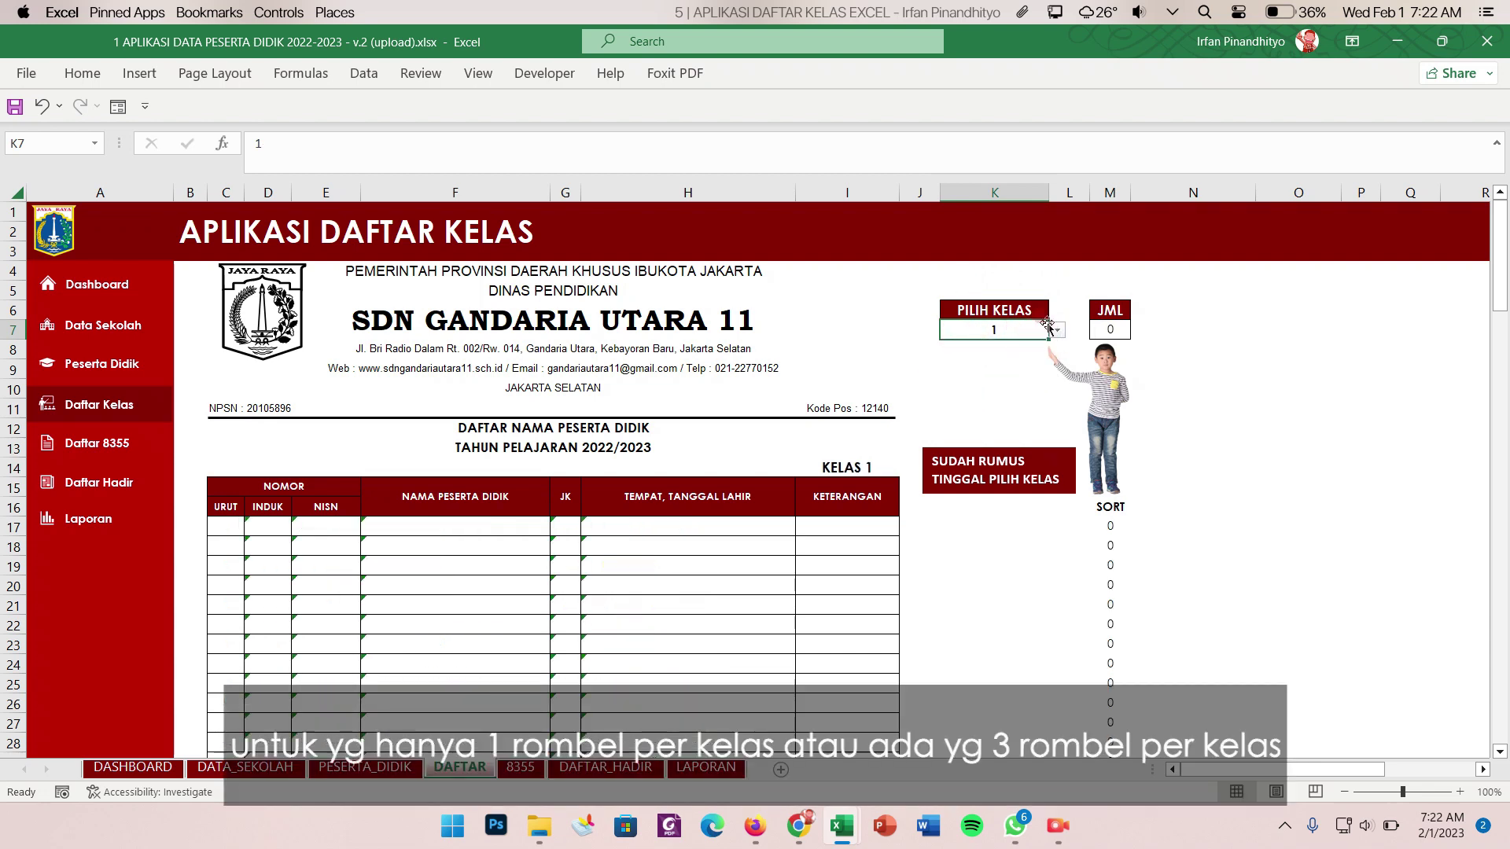
- Choose class 1-A in PILIH KELAS and look over its student list
left_click(1055, 330)
left_click(1001, 361)
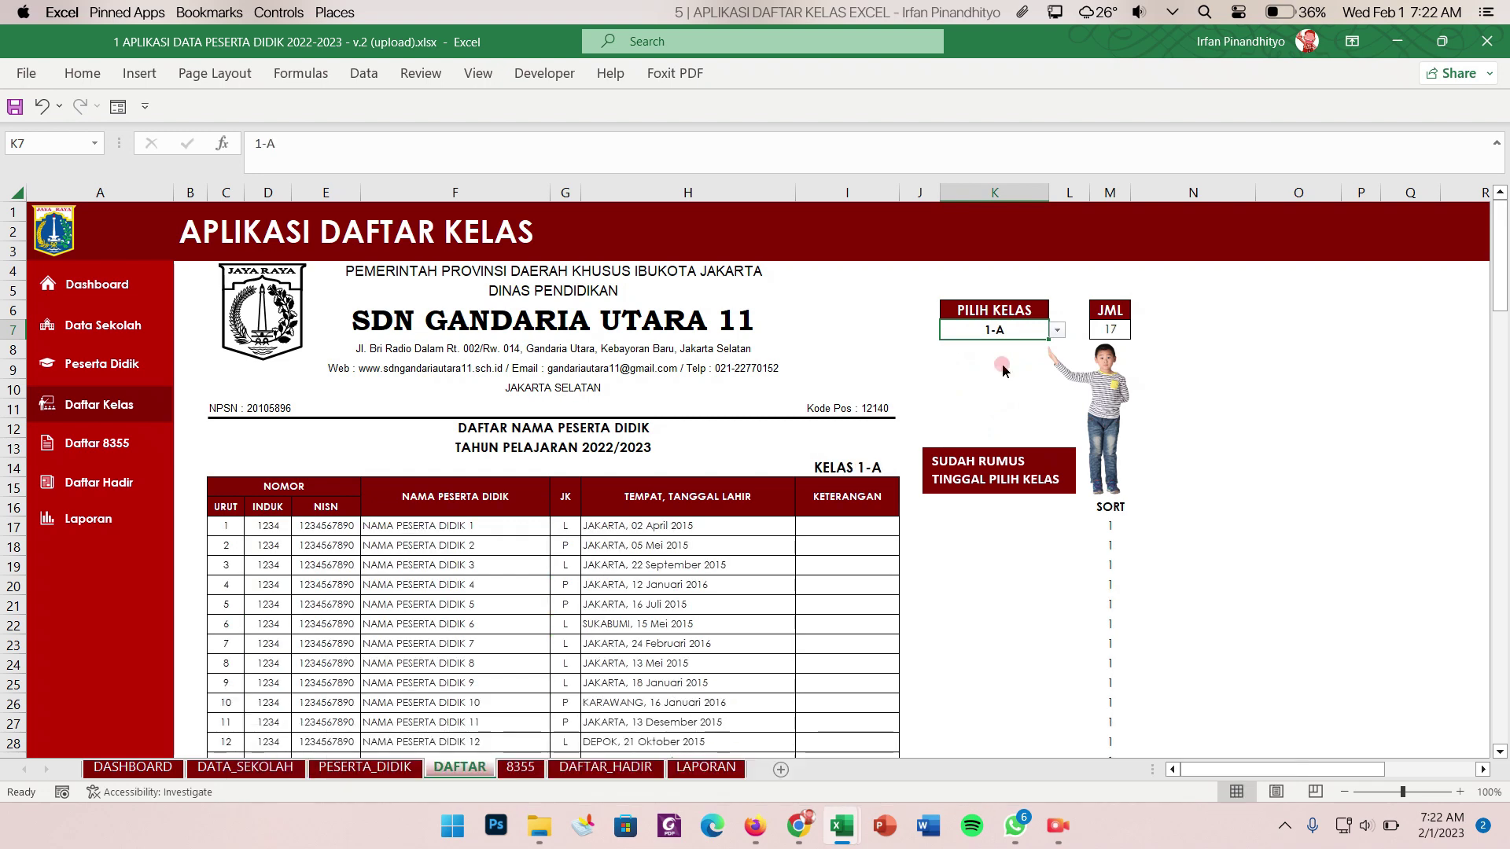
scroll(753, 518, "down", 4)
scroll(753, 518, "up", 3)
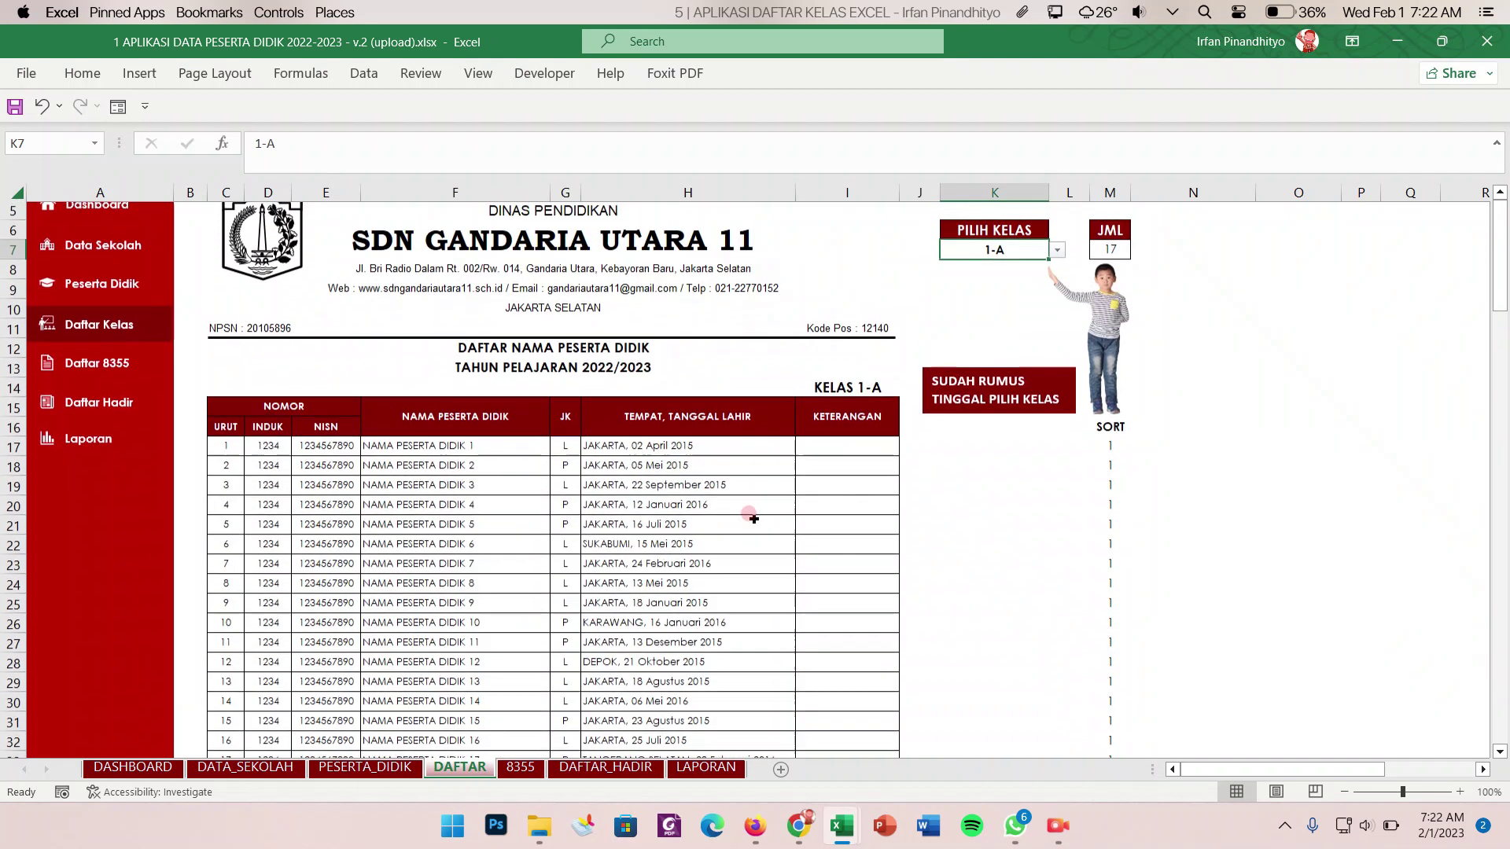
- Display the student lists of class 1-B and class 1-C in turn through PILIH KELAS
left_click(1057, 252)
left_click(1022, 282)
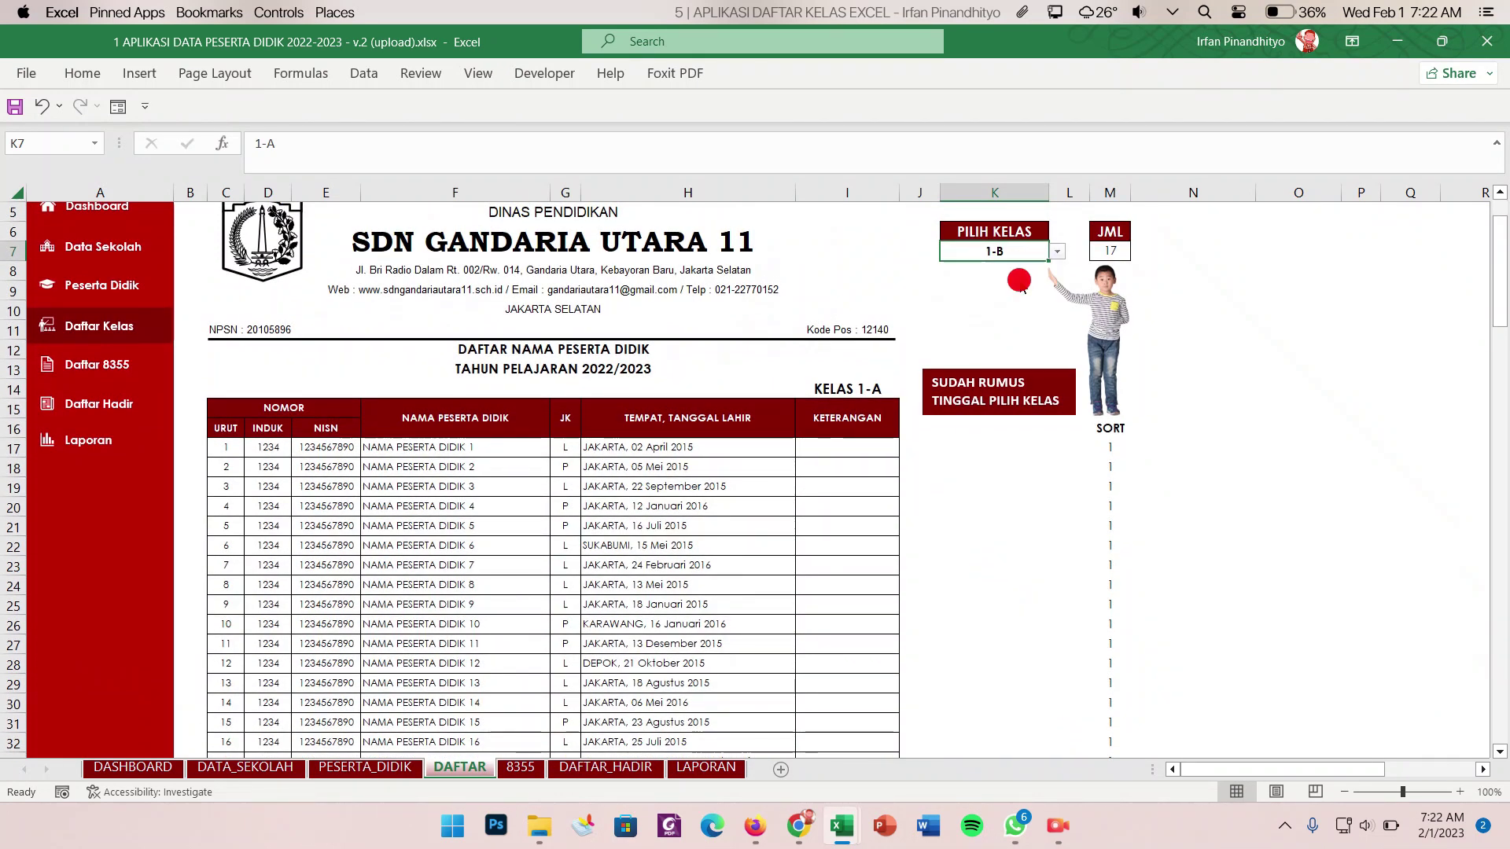
left_click(1057, 252)
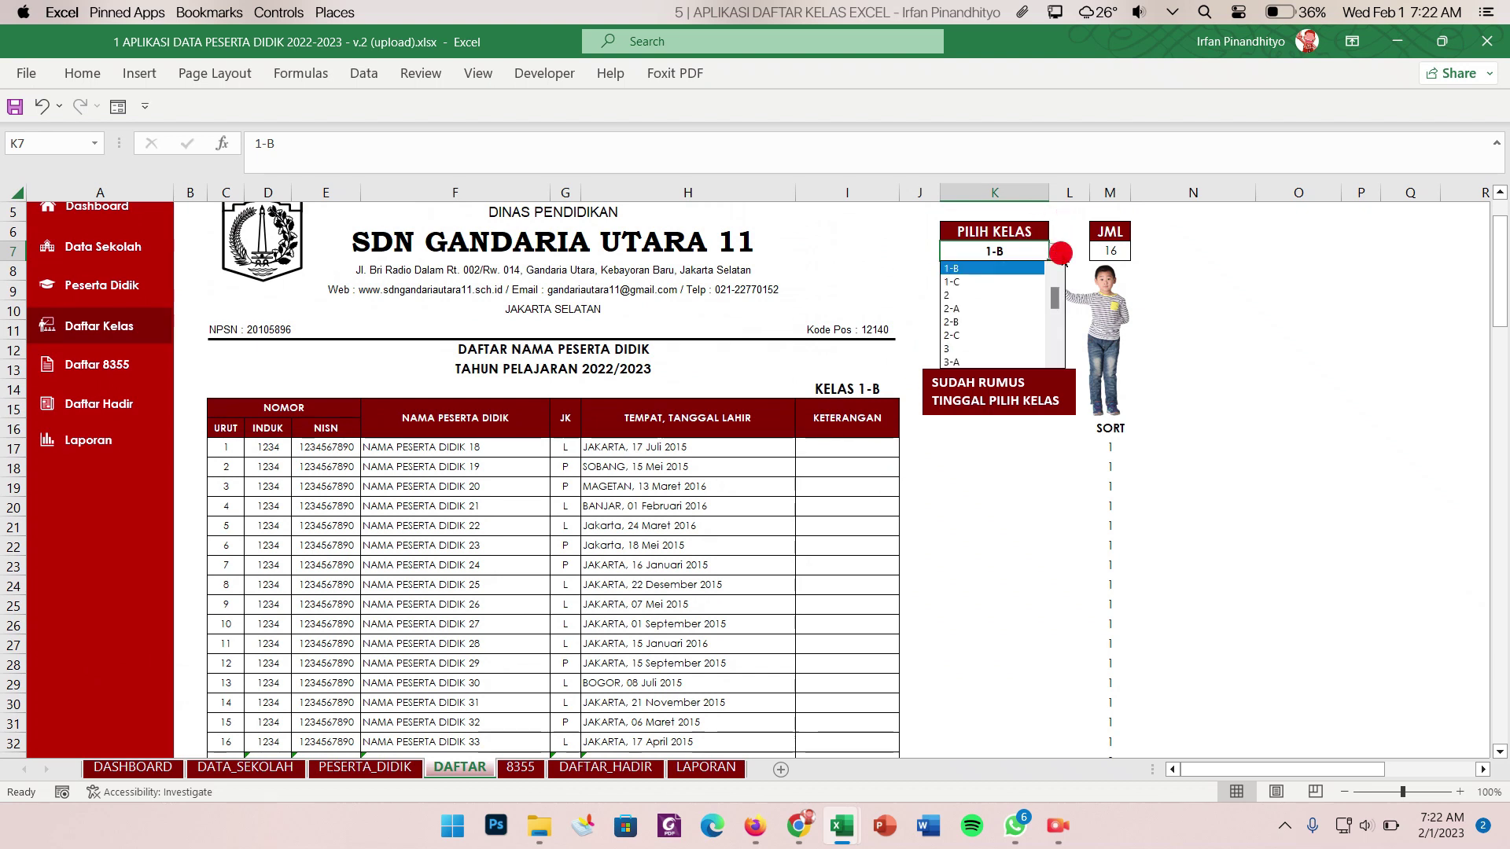
left_click(954, 281)
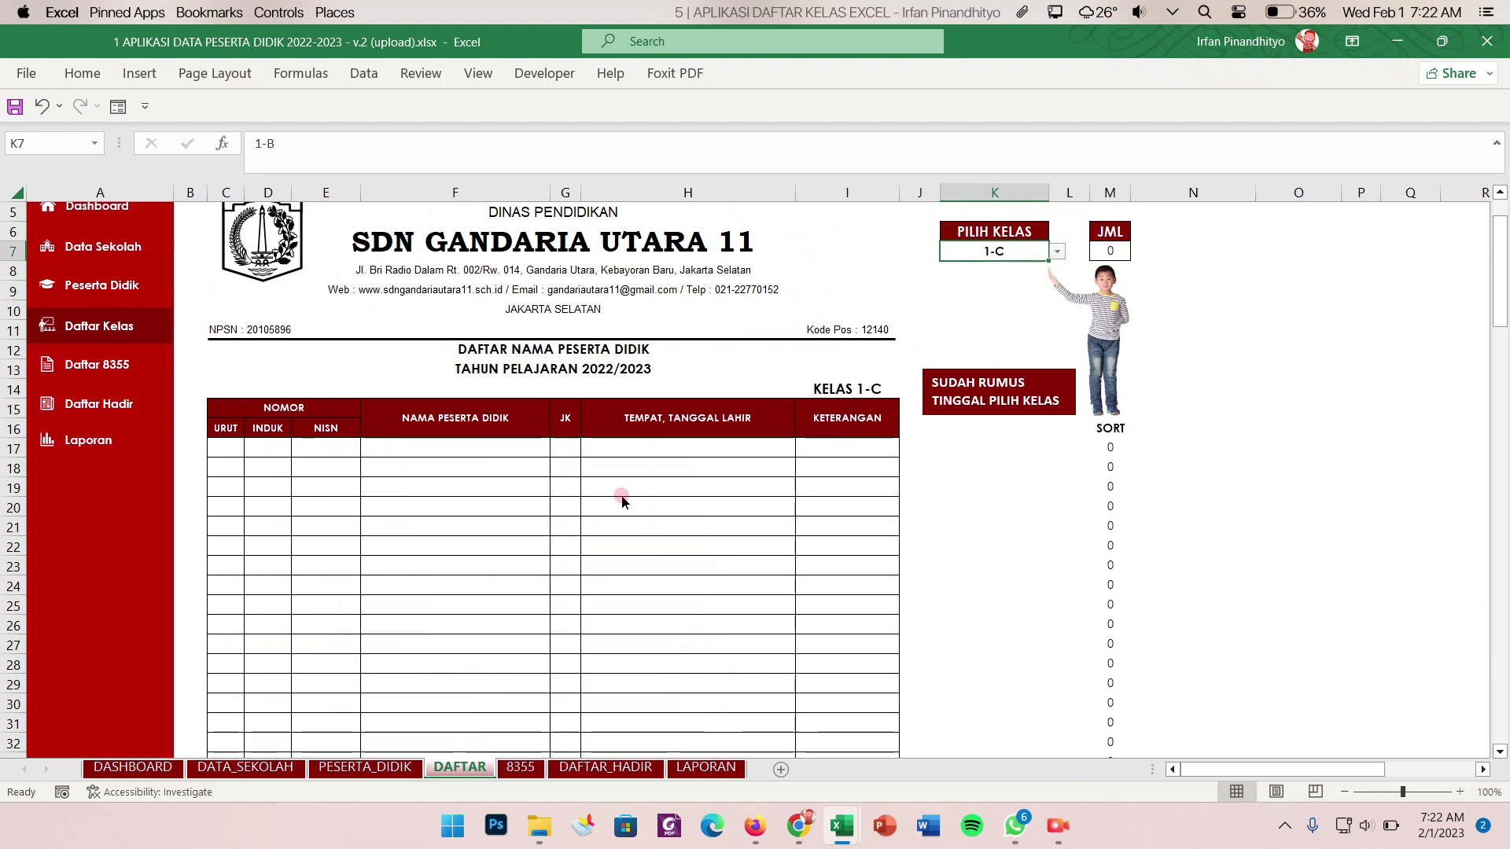
- Set PILIH KELAS to class 2 and review its student list down to the Keterangan summary and signature block
left_click(1058, 252)
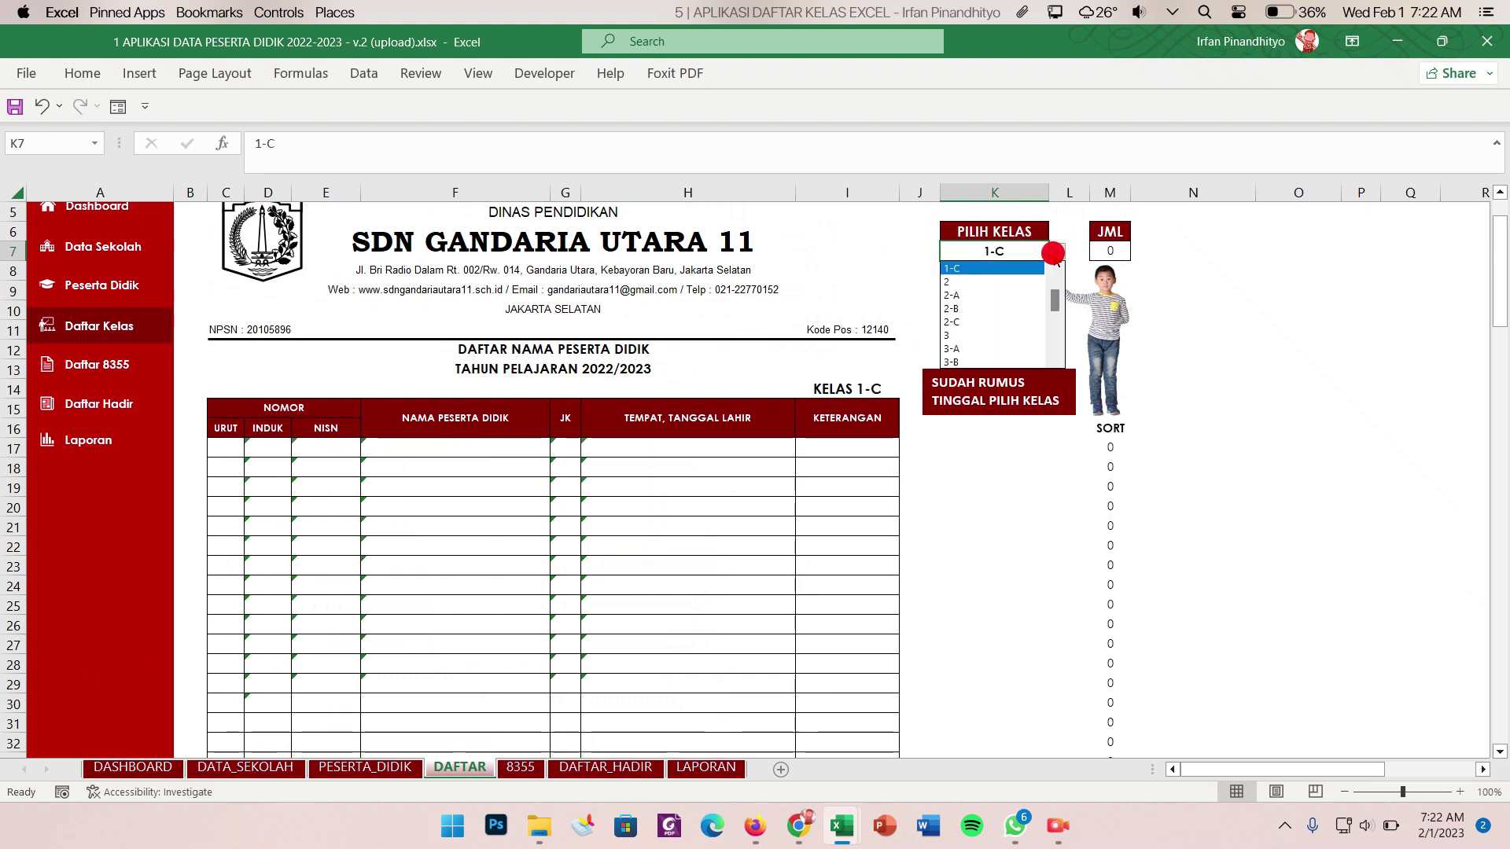
left_click(990, 290)
scroll(566, 510, "down", 6)
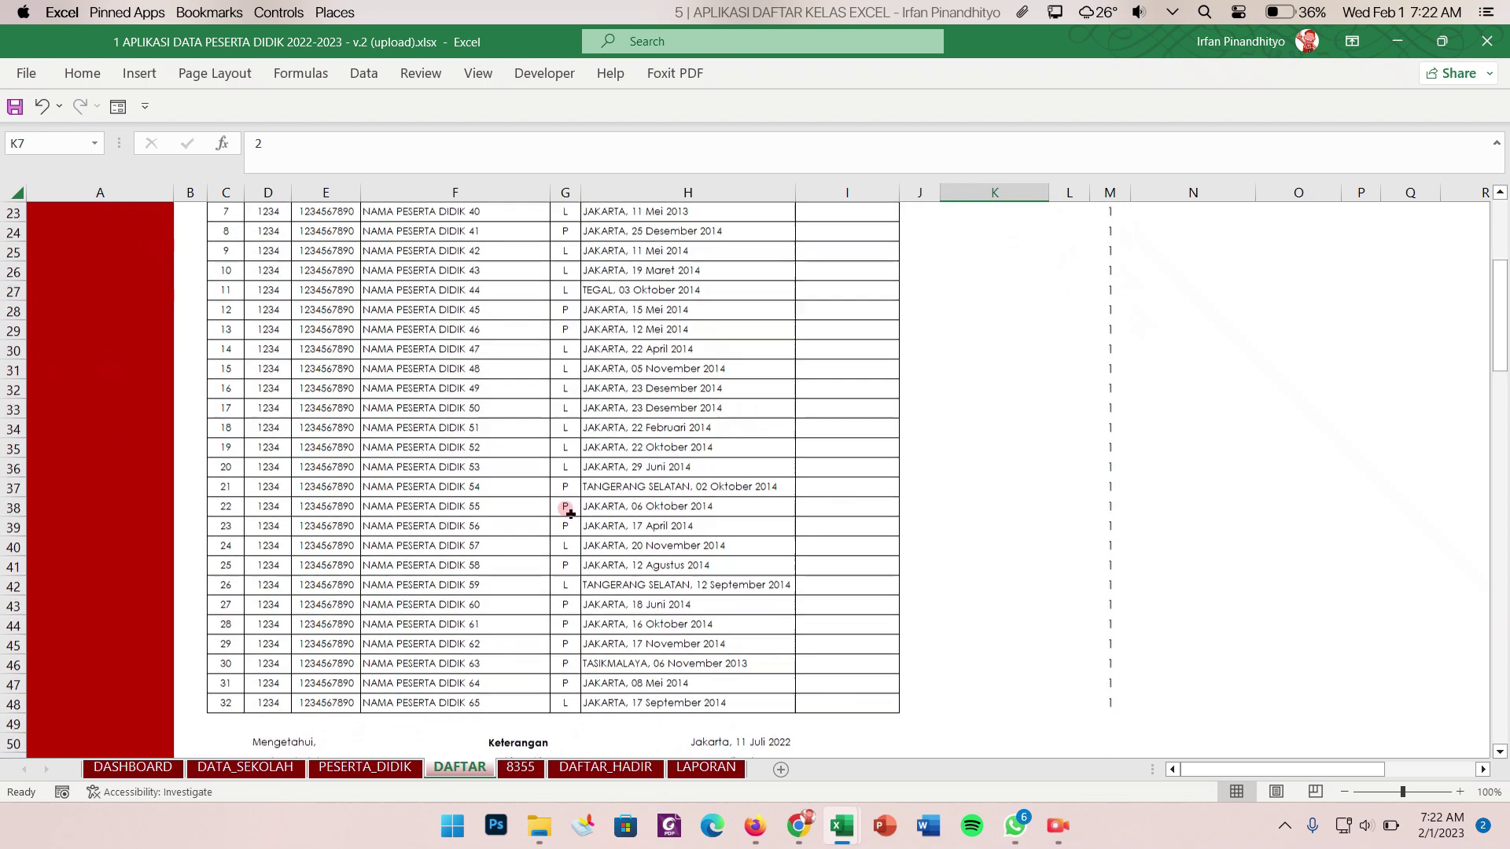
scroll(538, 632, "down", 5)
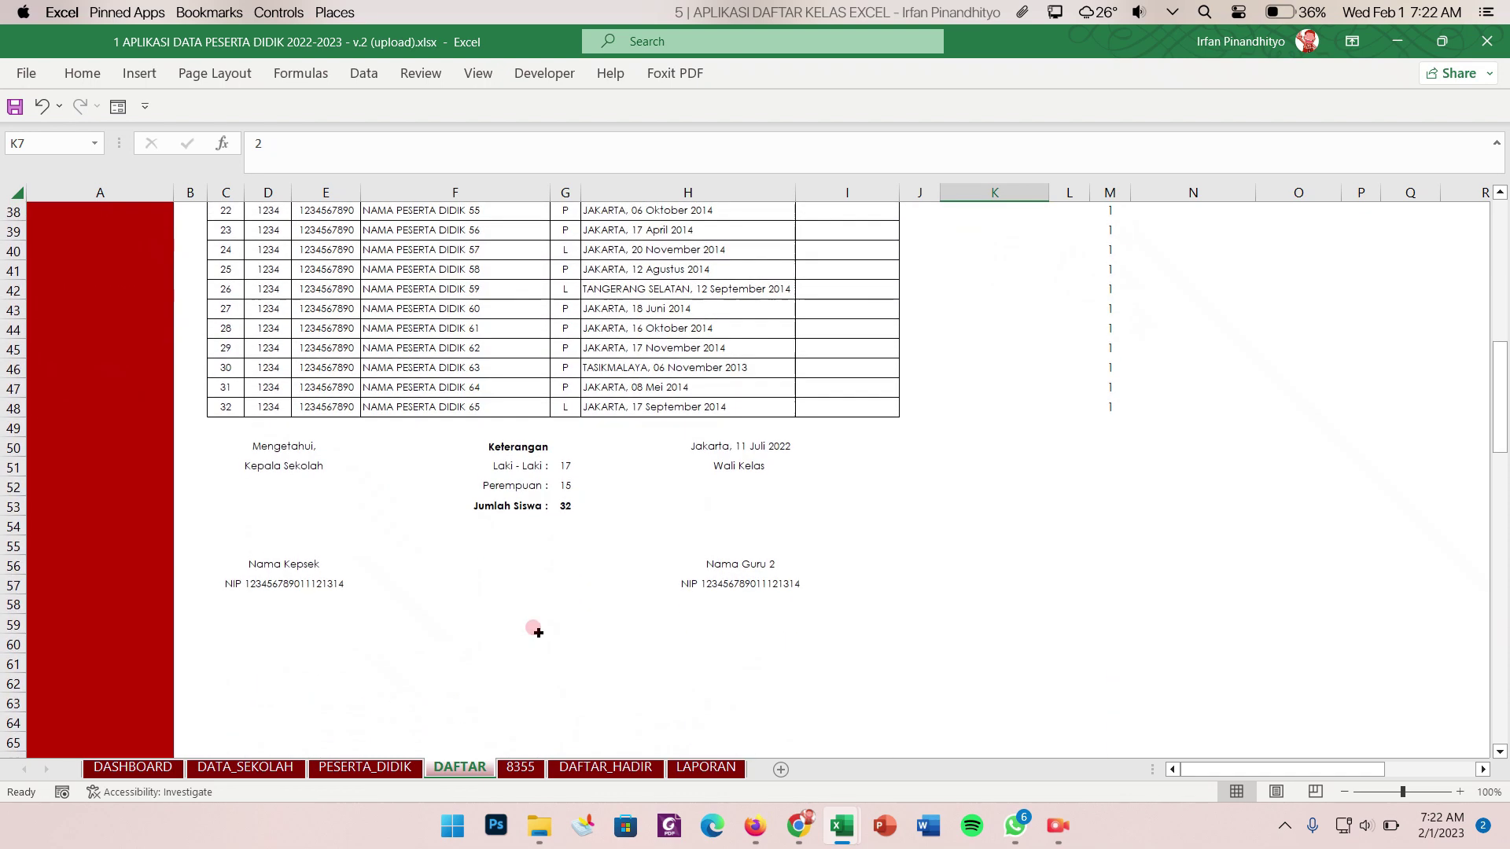
scroll(540, 504, "up", 1)
scroll(540, 504, "up", 12)
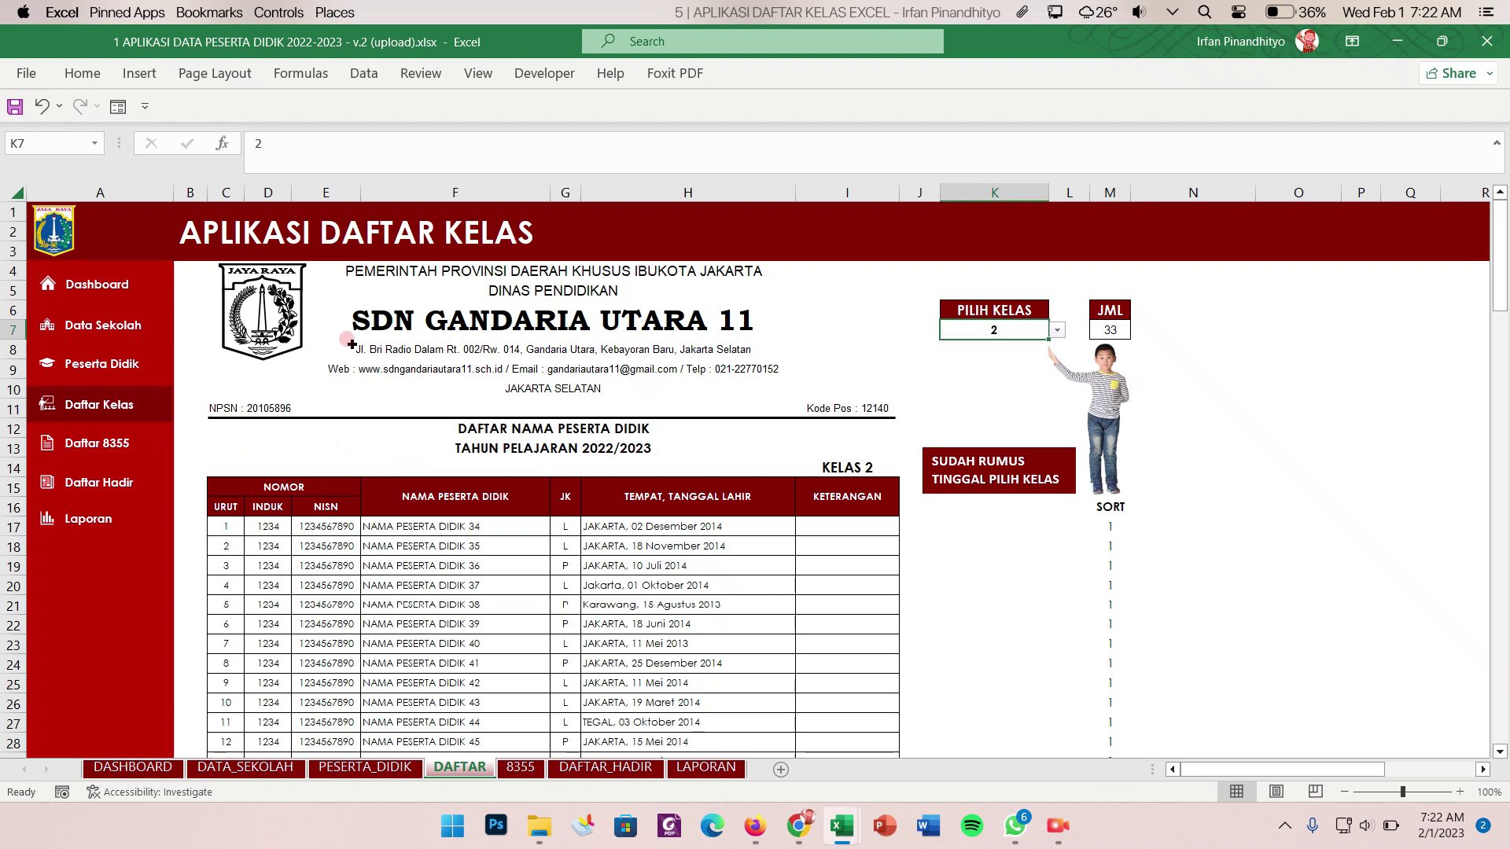
- Inspect the letterhead cells on the DAFTAR sheet, including the government heading and the school name and address formulas
left_click(502, 267)
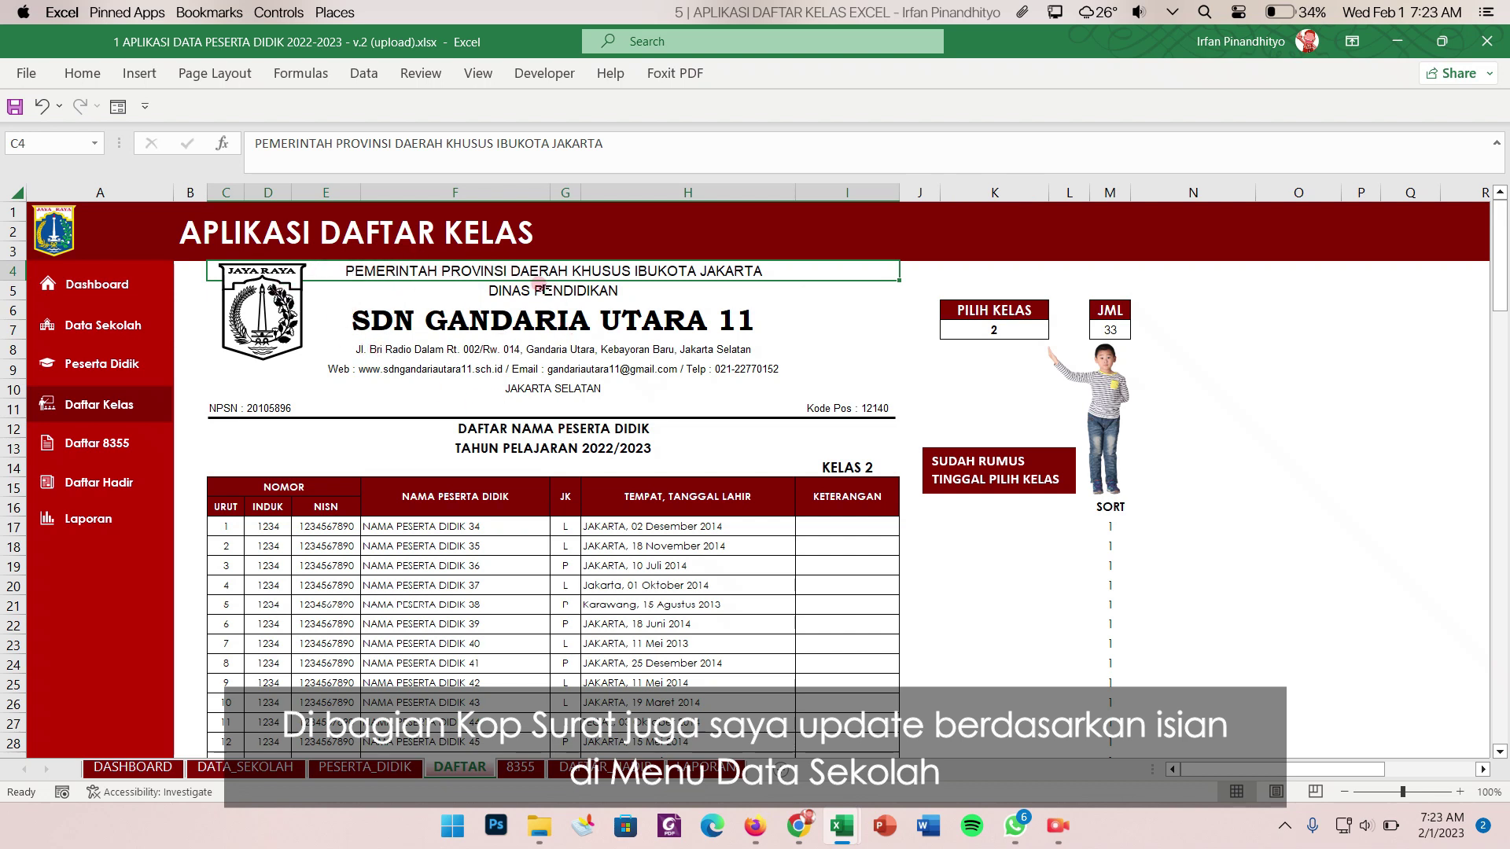
left_click(555, 305)
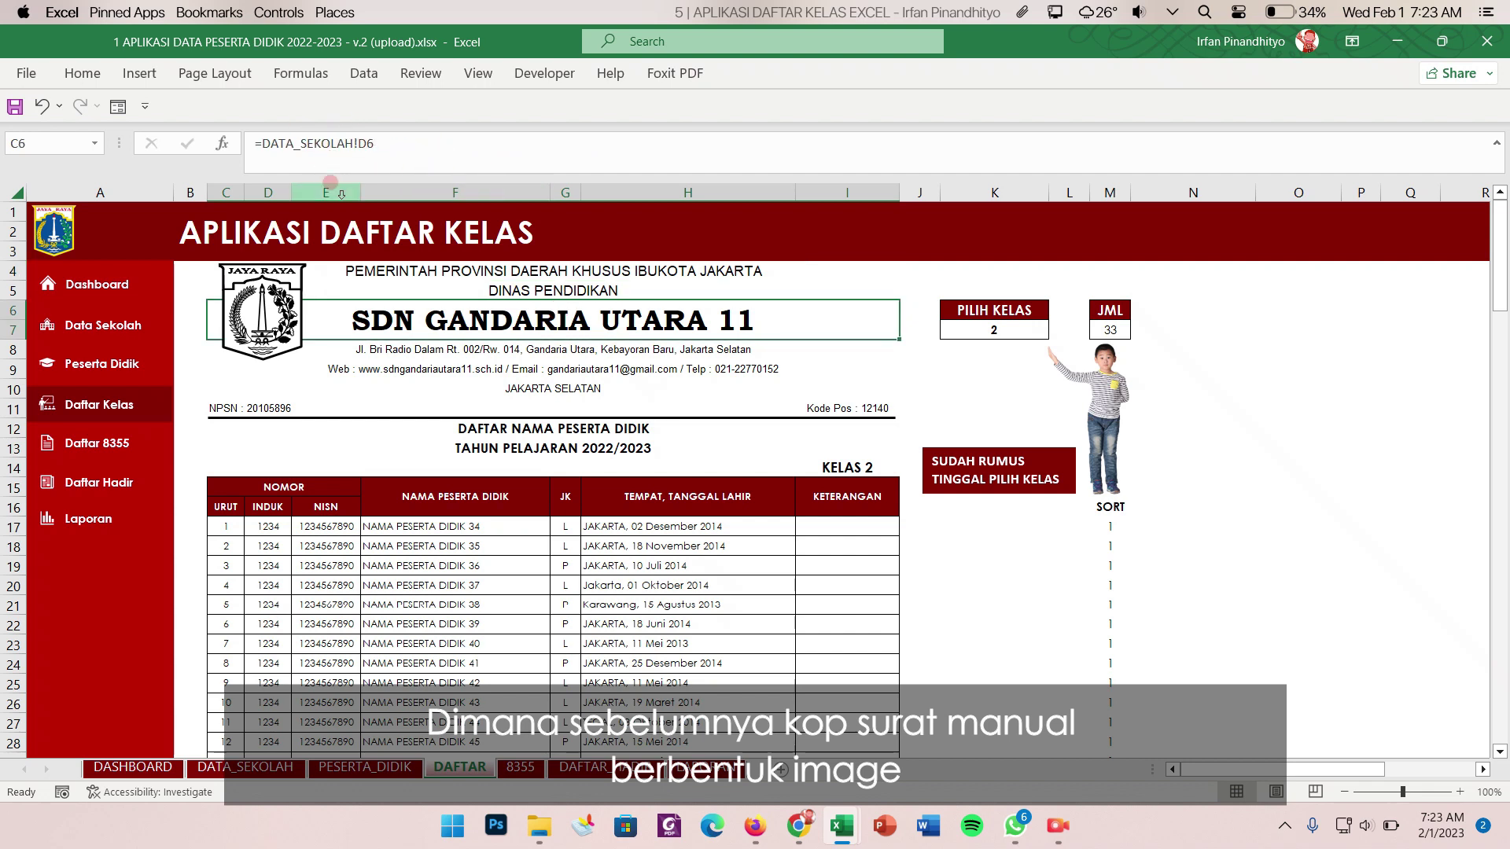
left_click(448, 346)
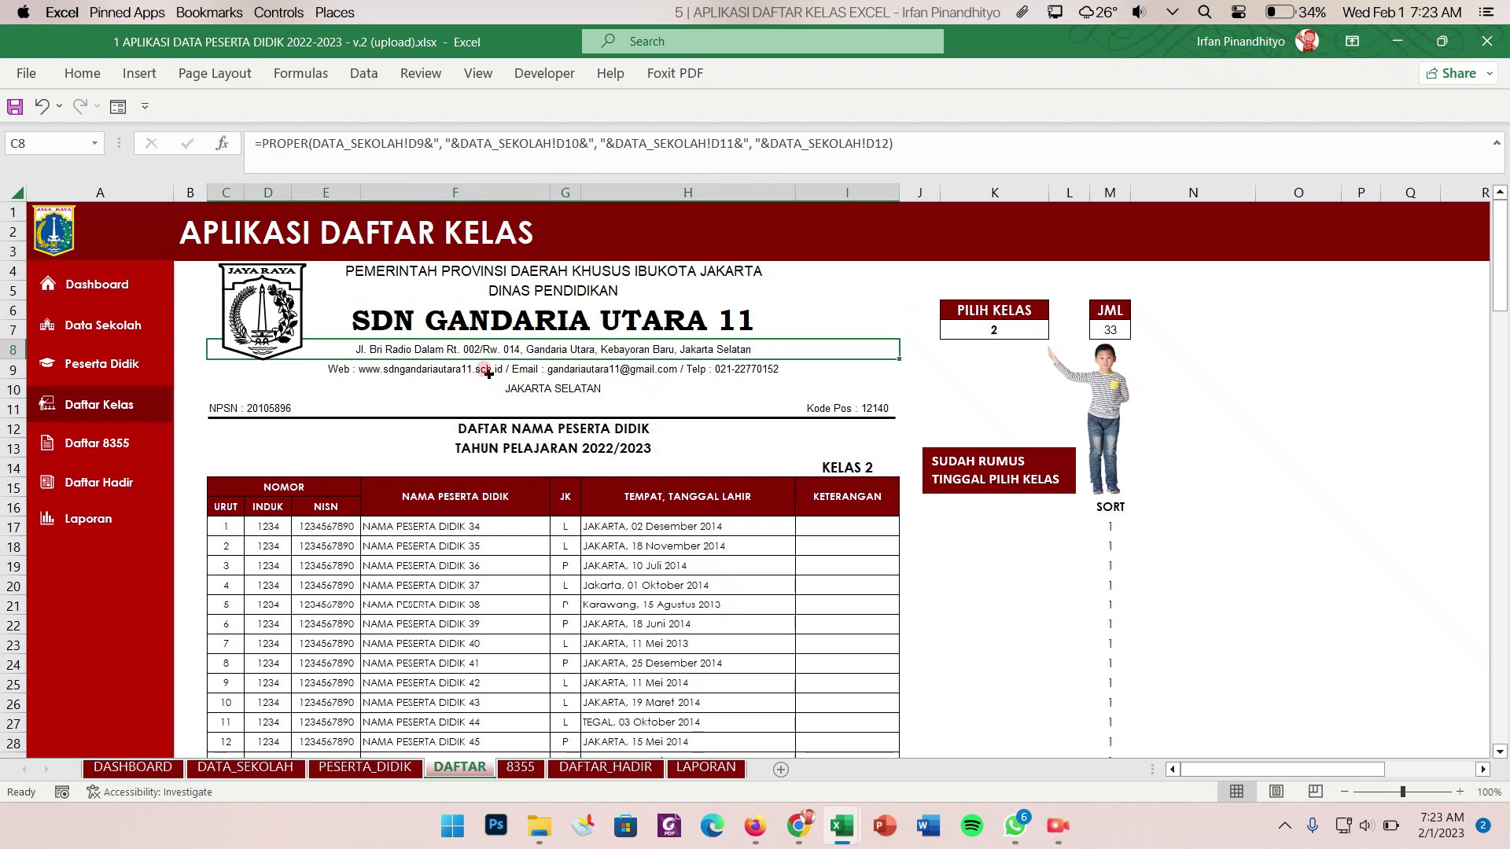
- Replace the school name in the DATA_SEKOLAH sheet with NAMA SEKOLAH
left_click(120, 330)
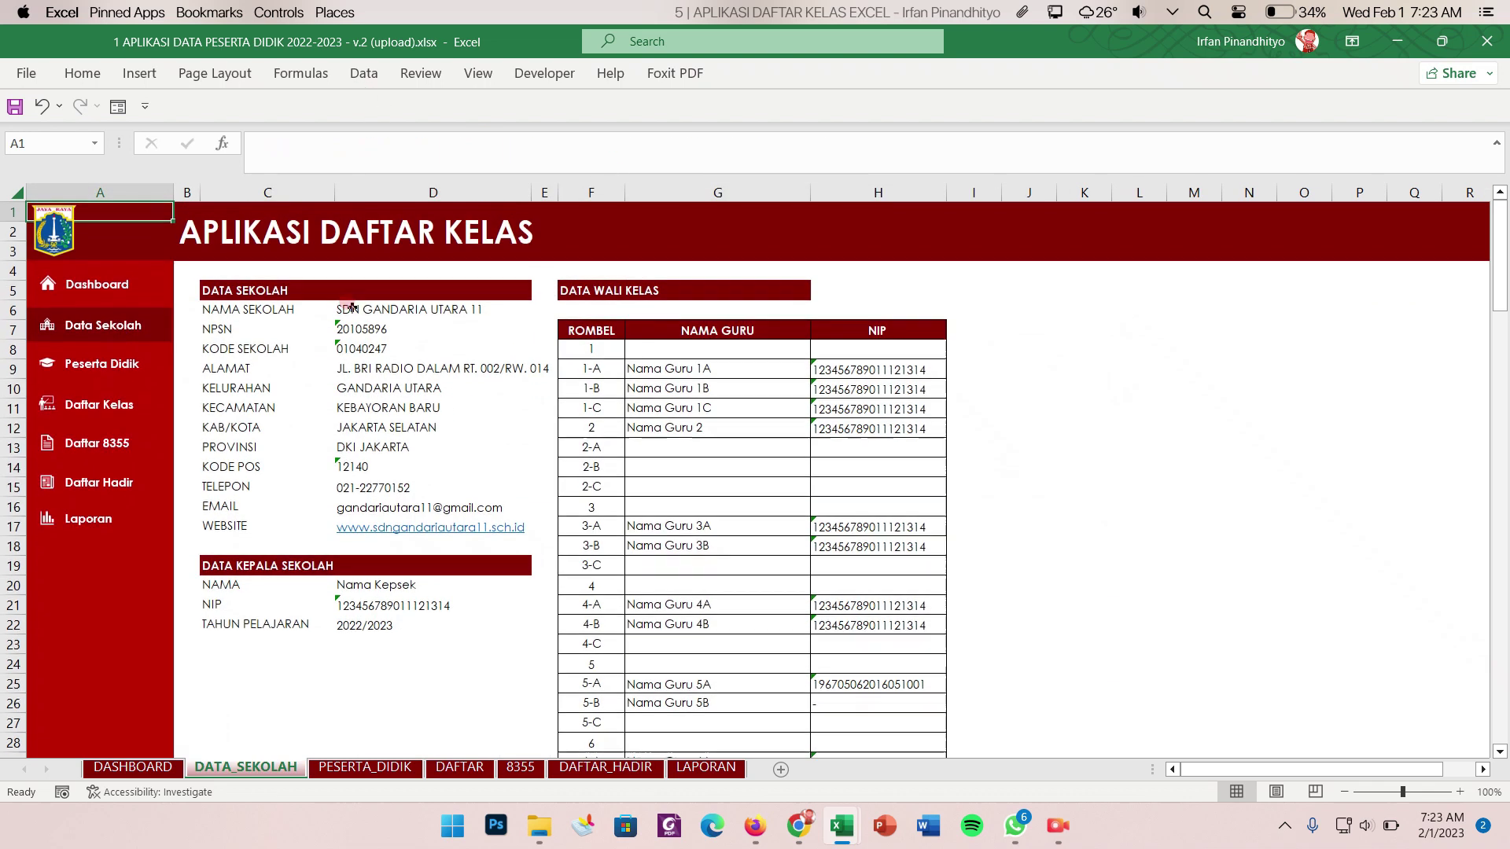
left_click(393, 308)
double_click(299, 145)
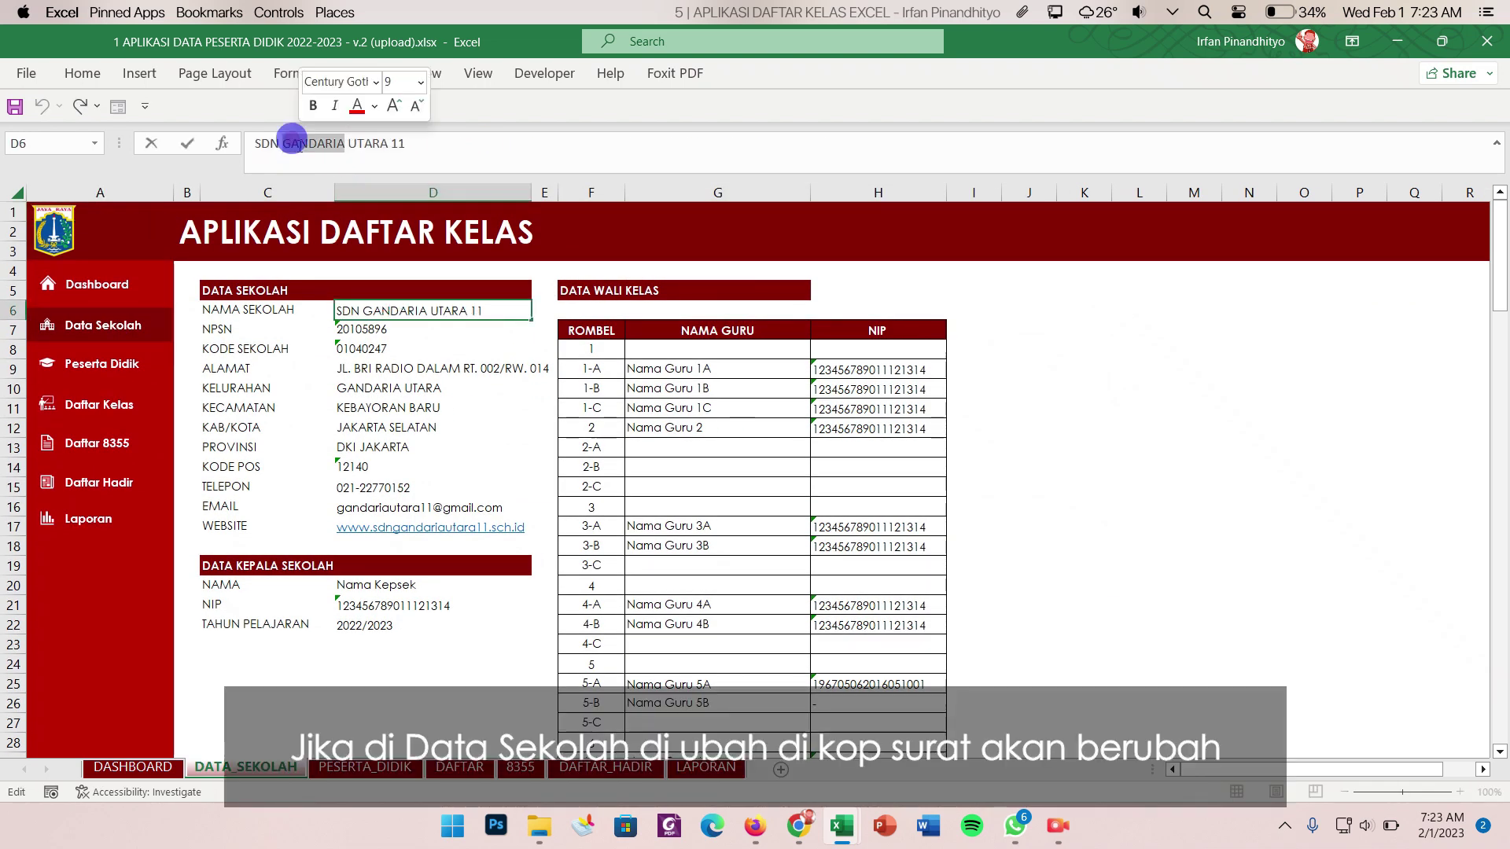
triple_click(300, 145)
type("nam")
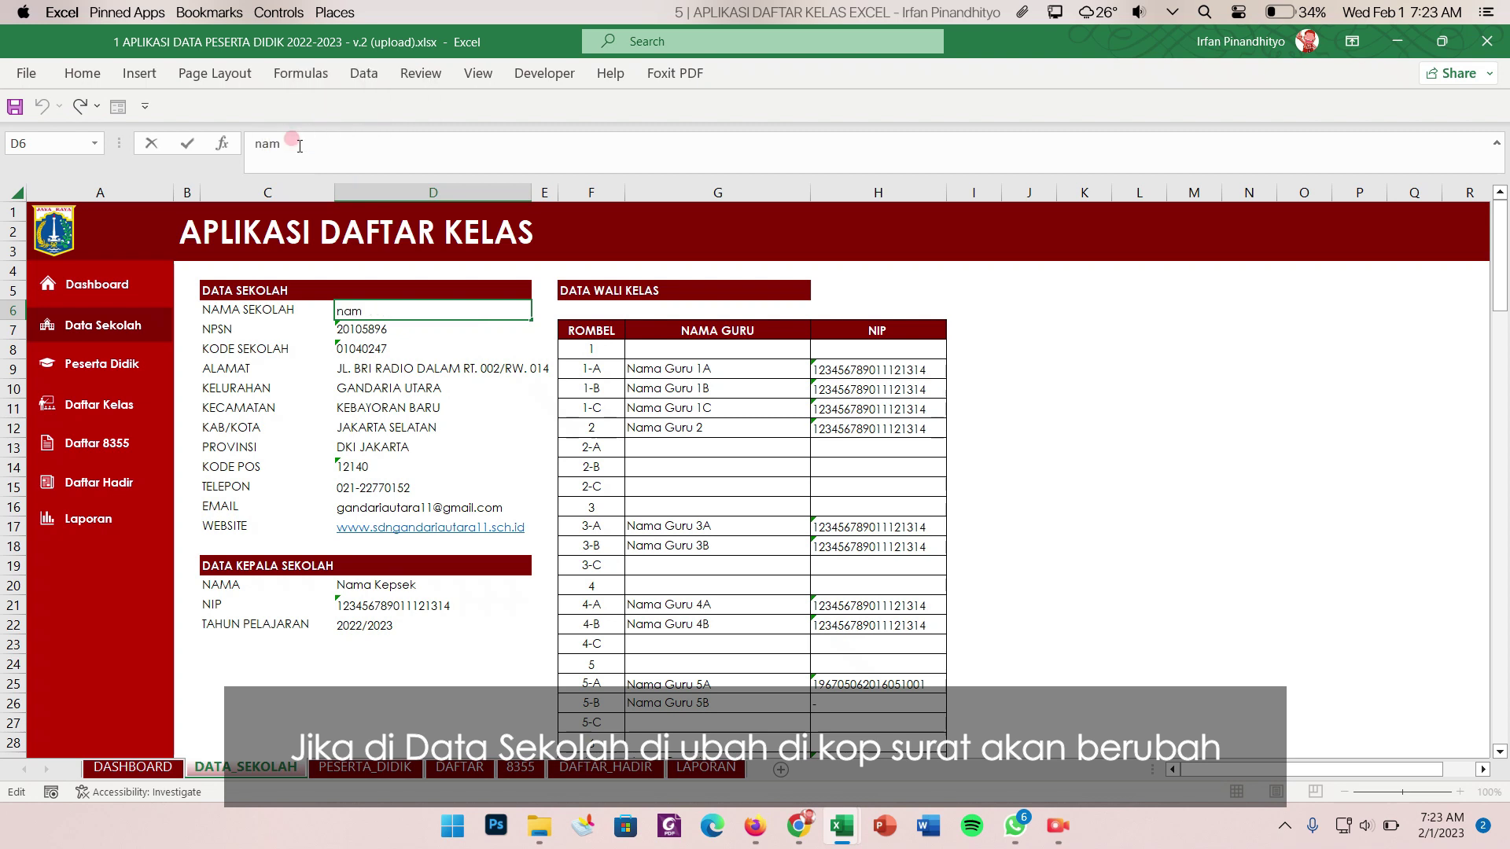
type("a")
key("BackSpace")
key("BackSpace")
key("BackSpace")
key("BackSpace")
key("Caps_Lock")
type("NAM")
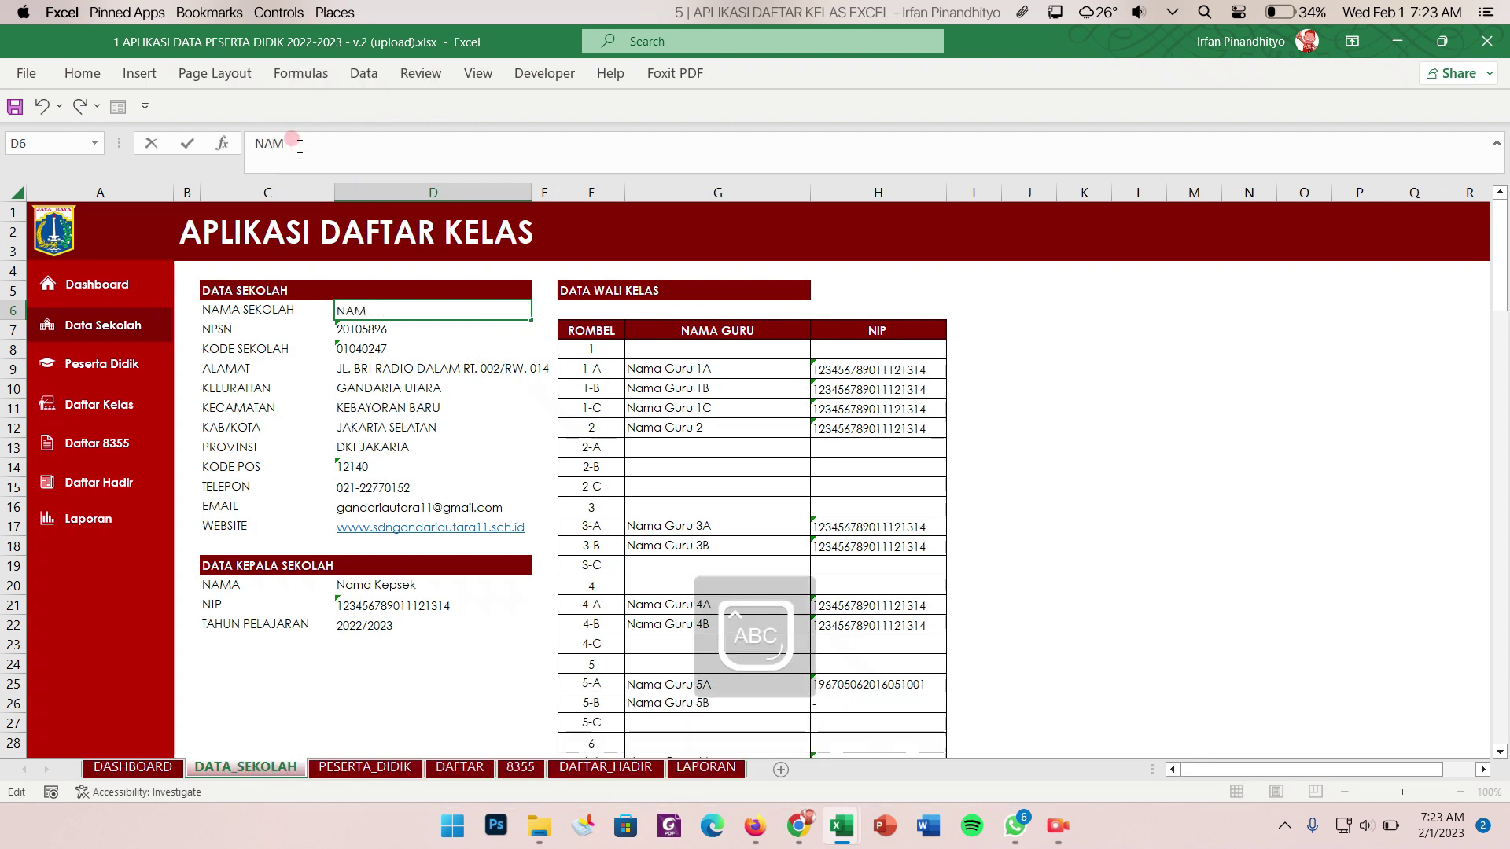
type("A SEKOLAH")
key("Return")
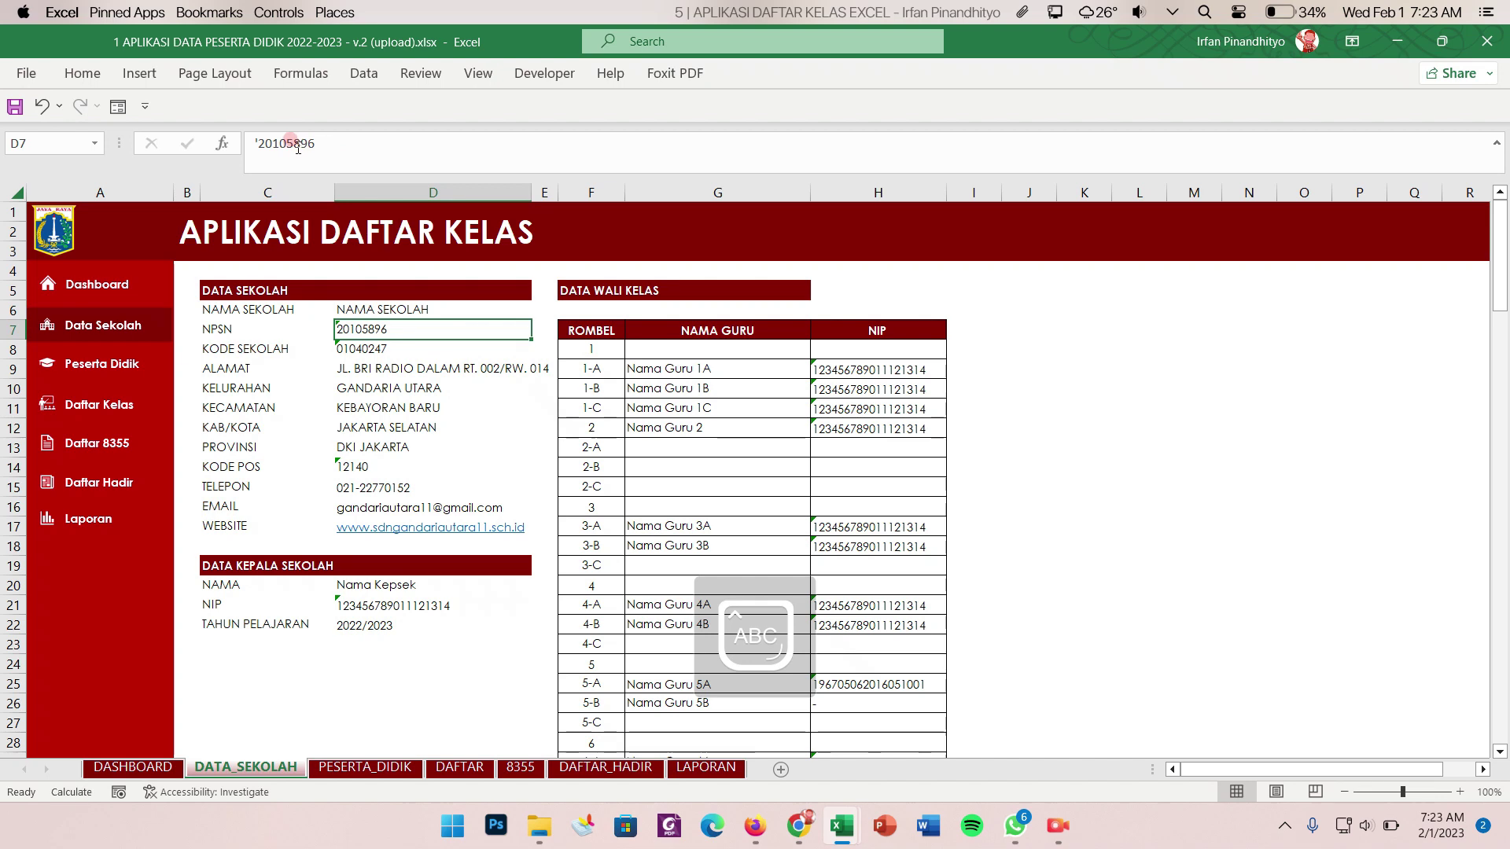
- Check the class list letterhead on the DAFTAR sheet, inspecting the school name, address and contact line formulas
left_click(116, 406)
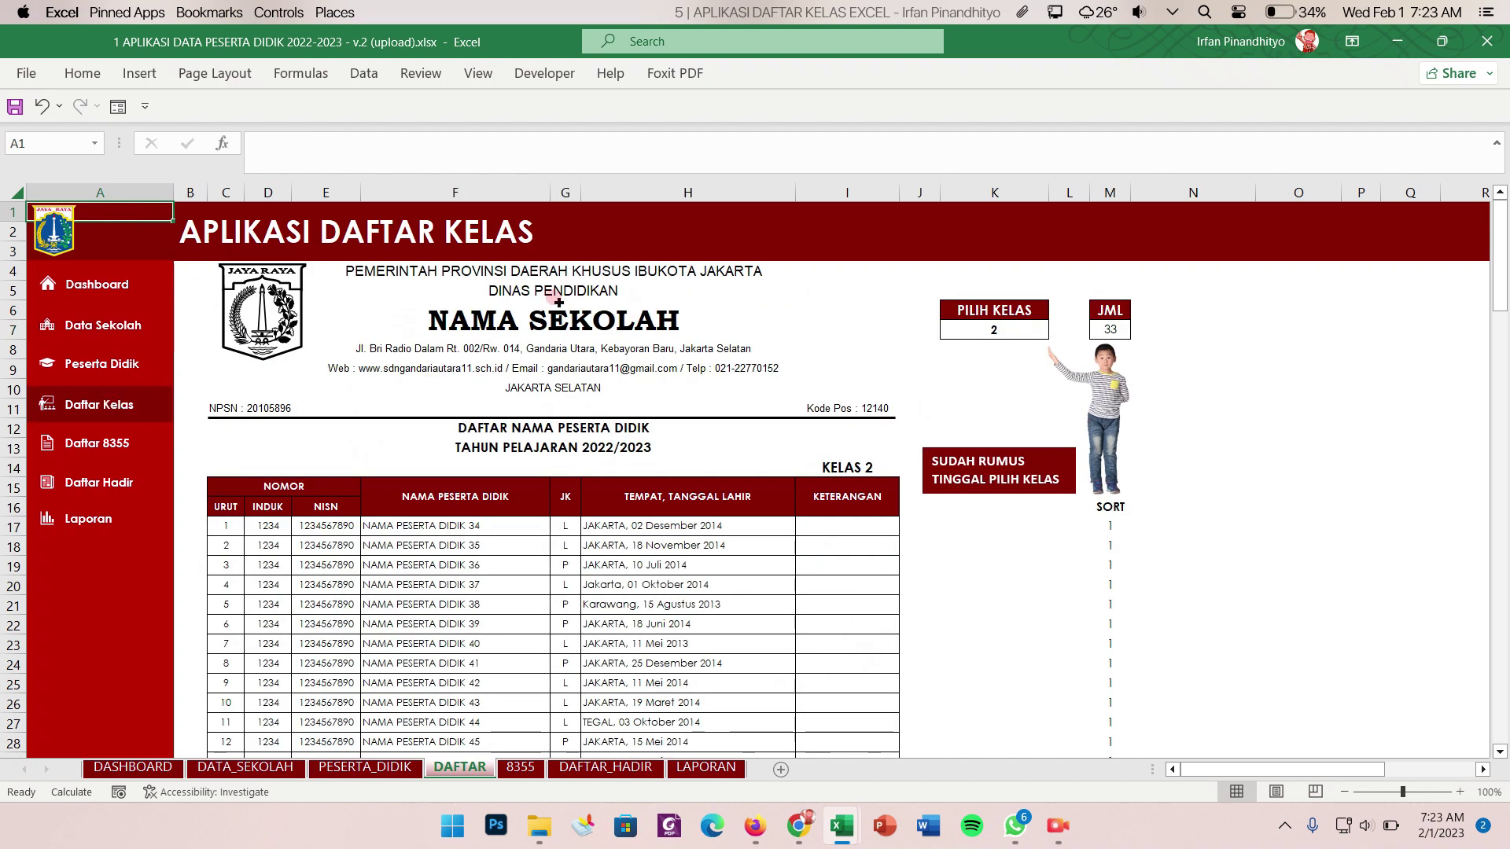
left_click(554, 303)
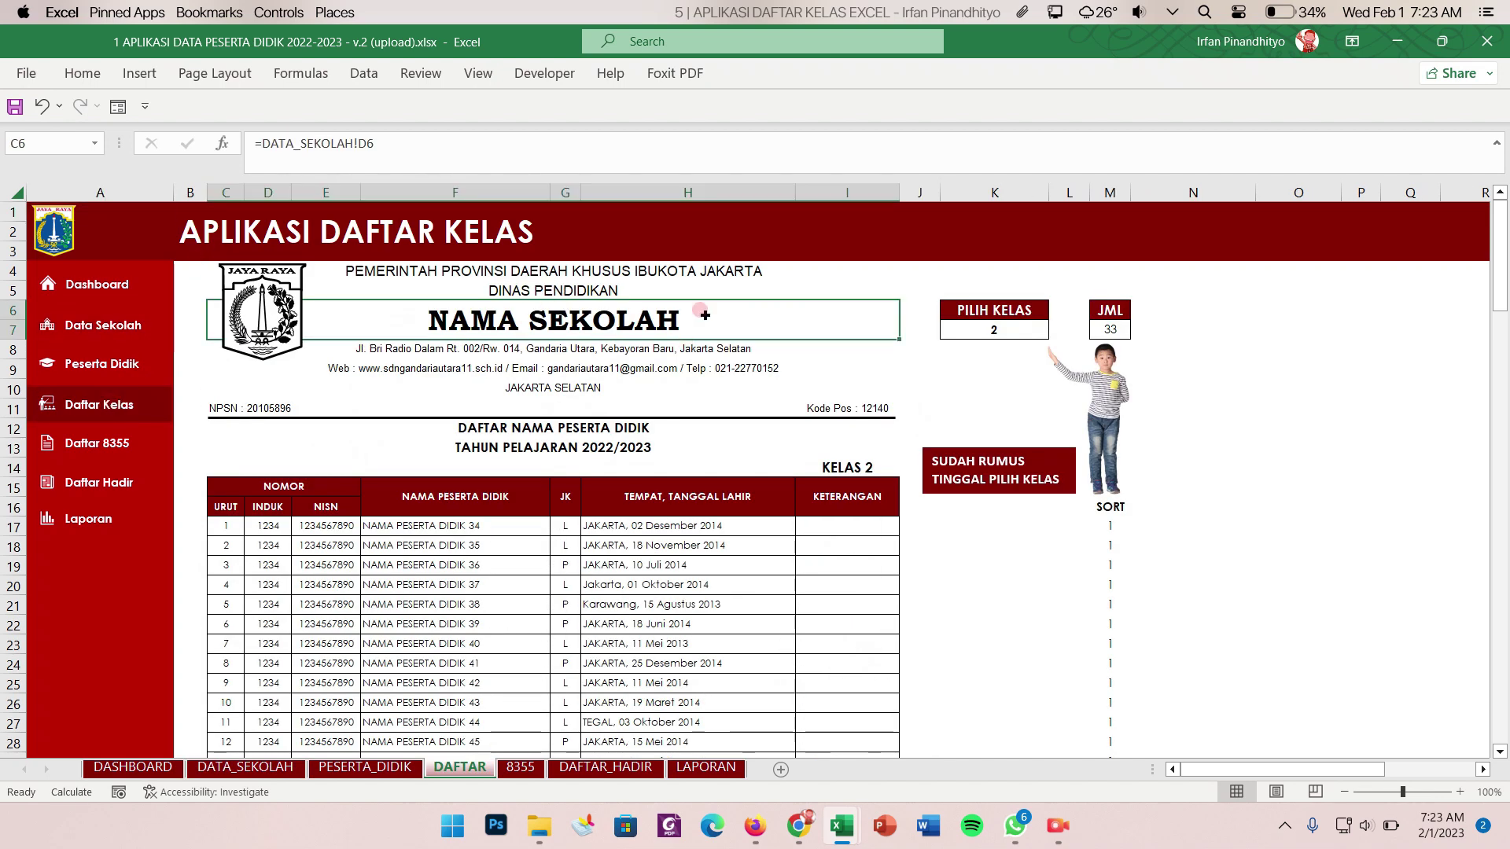
left_click(454, 348)
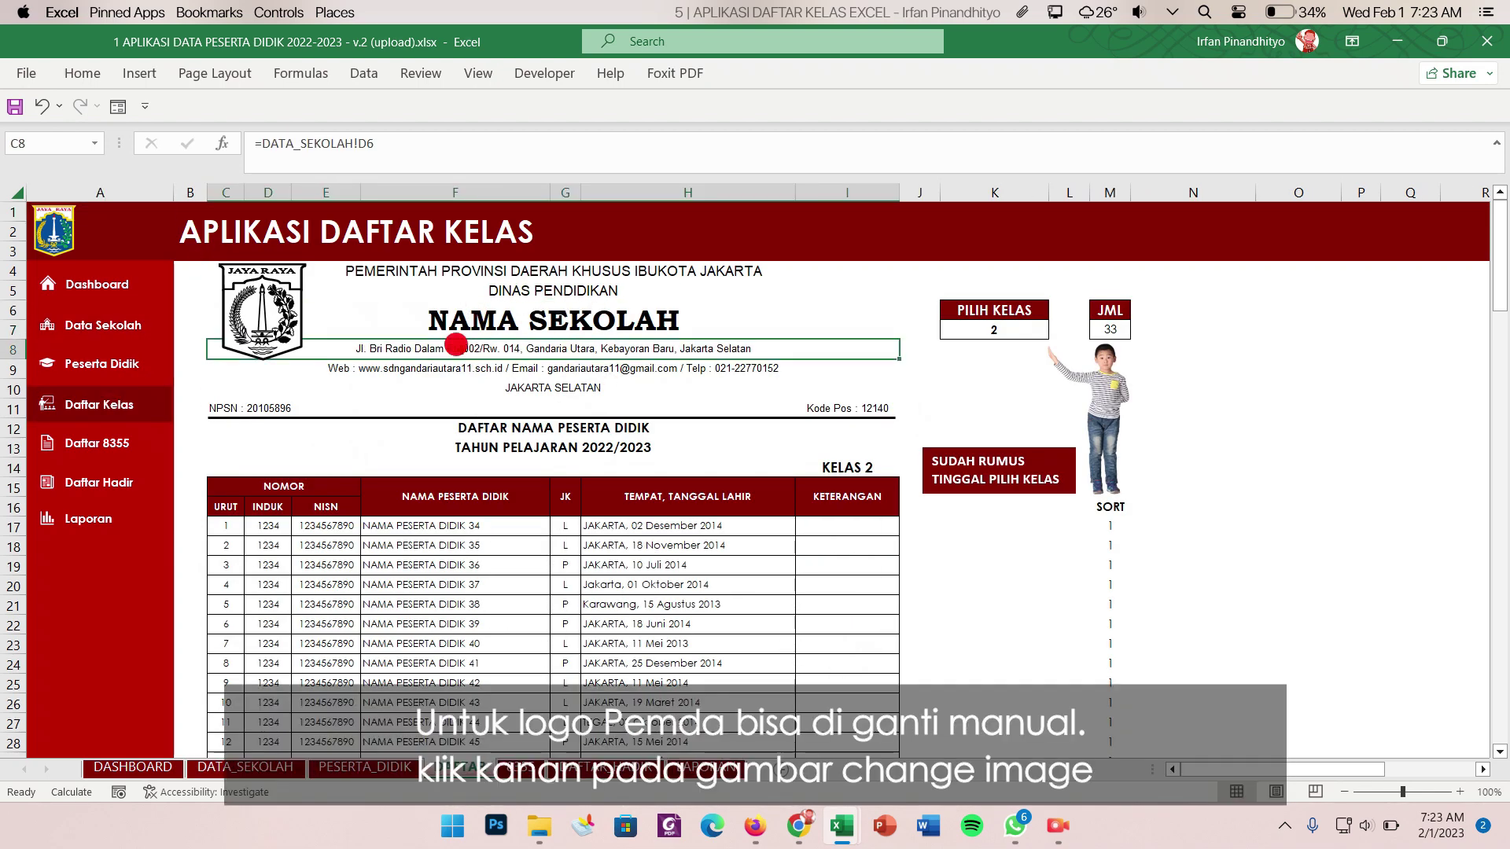
left_click(597, 375)
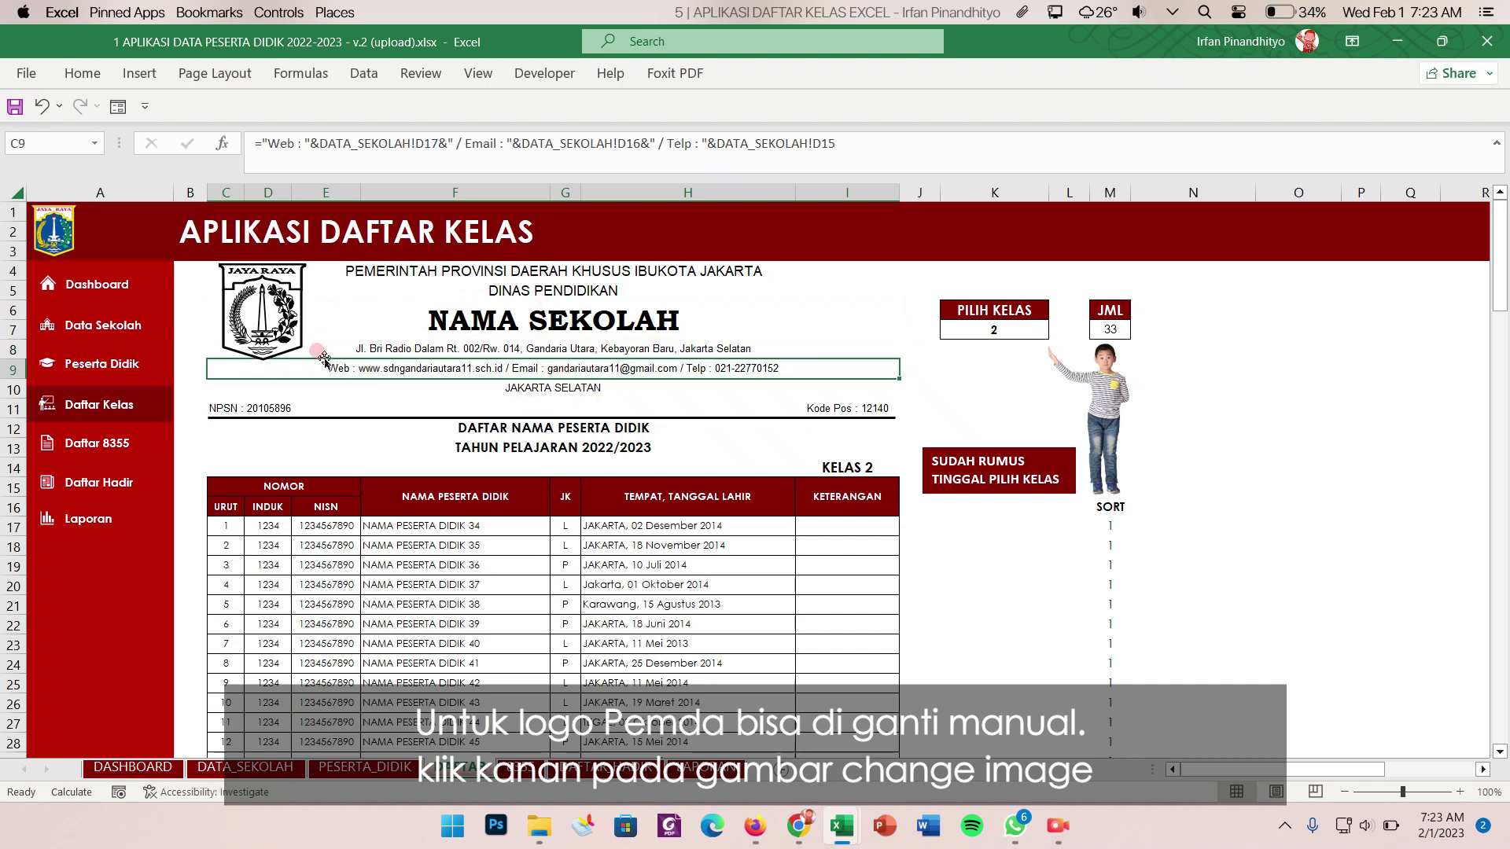
- Set the school name in the DATA_SEKOLAH sheet back to SDN GANDARIA UTARA 11
left_click(94, 343)
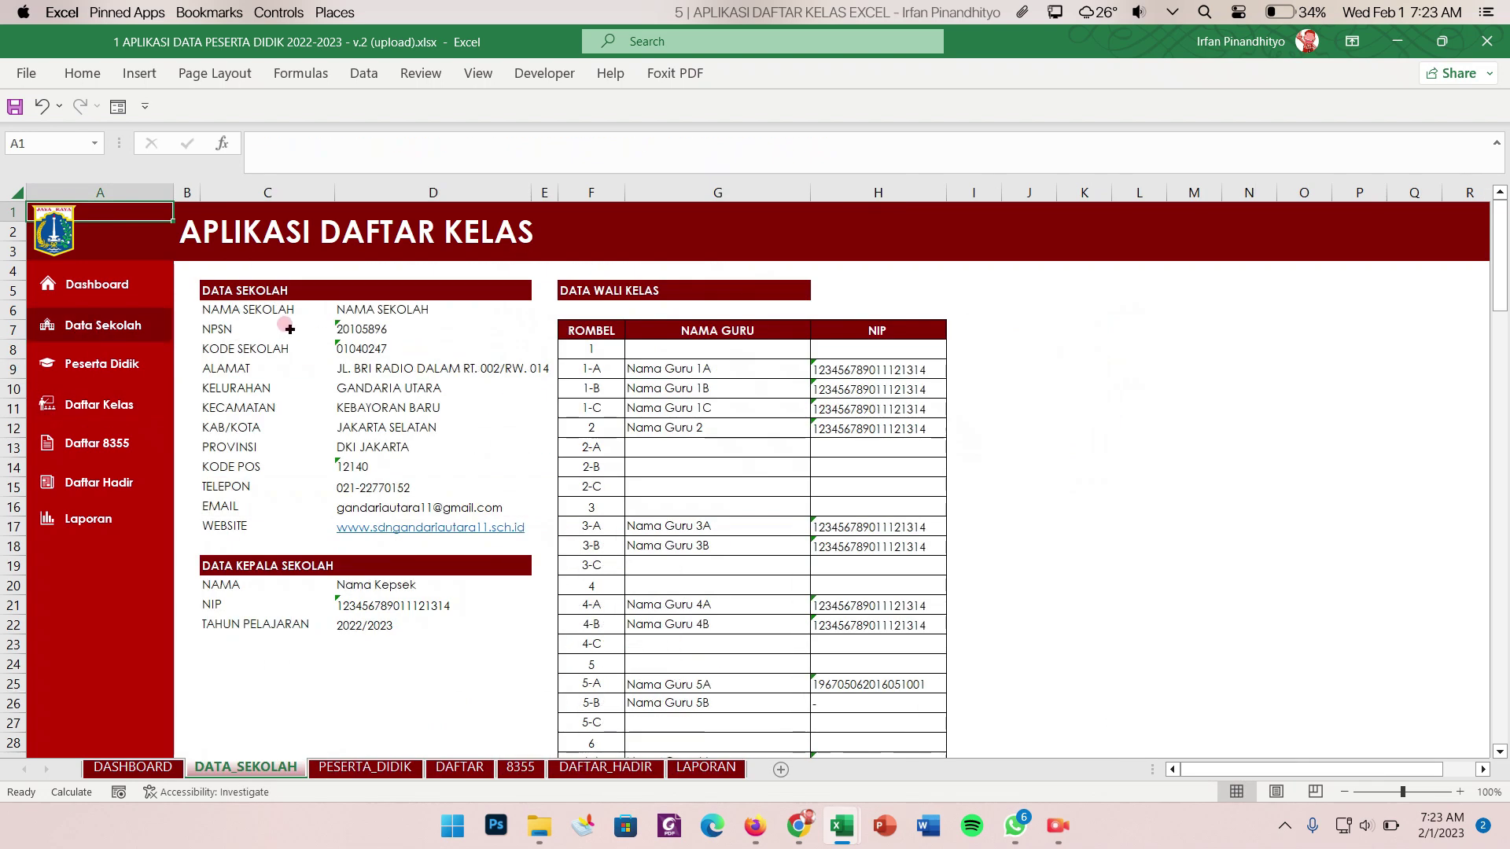
left_click(372, 308)
left_click_drag(374, 142, 253, 145)
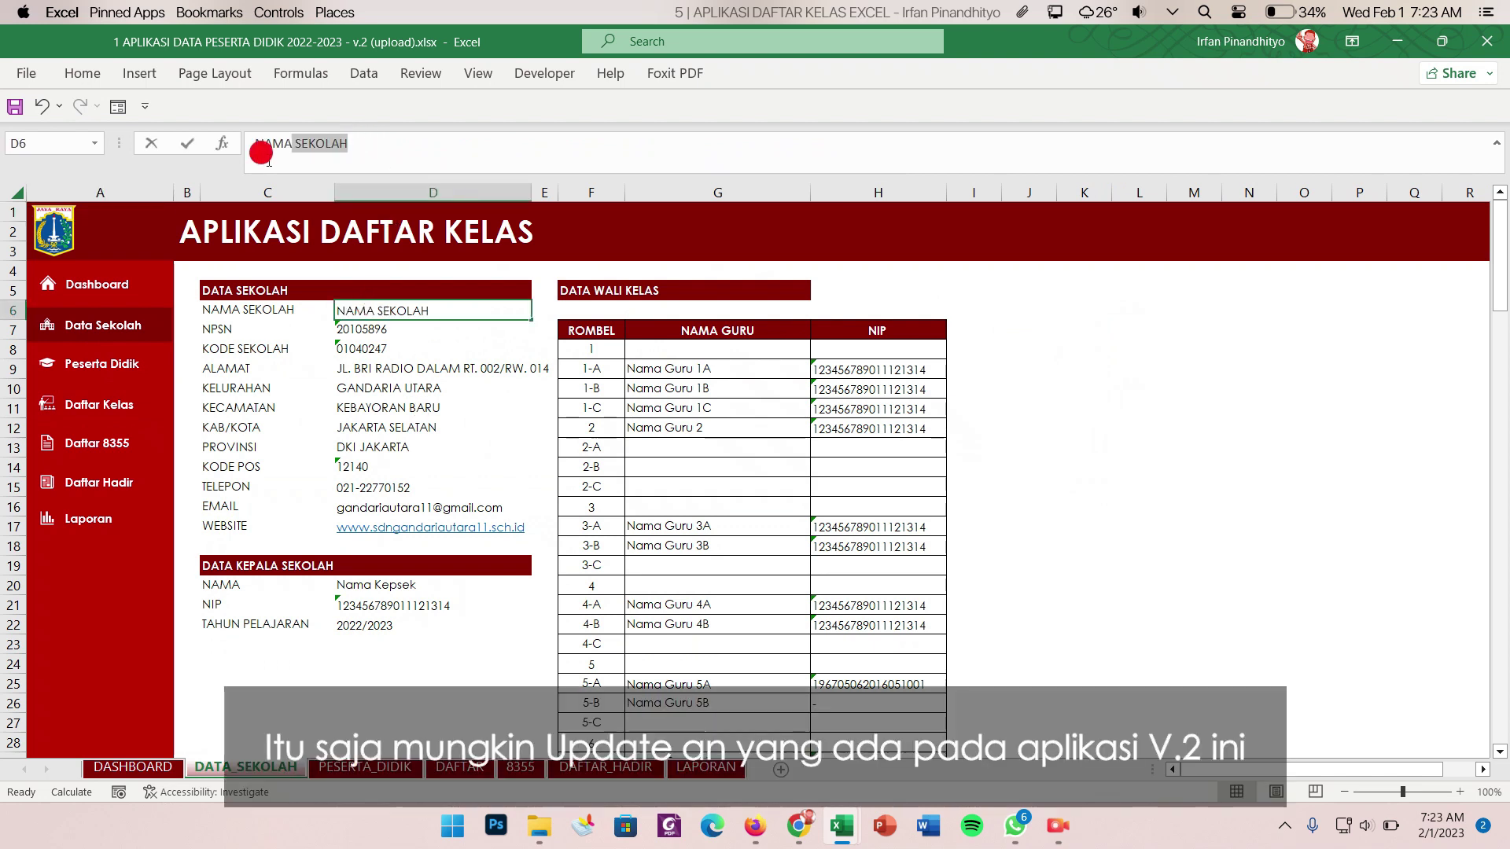
type("SDN GANDARIA UTARA 11")
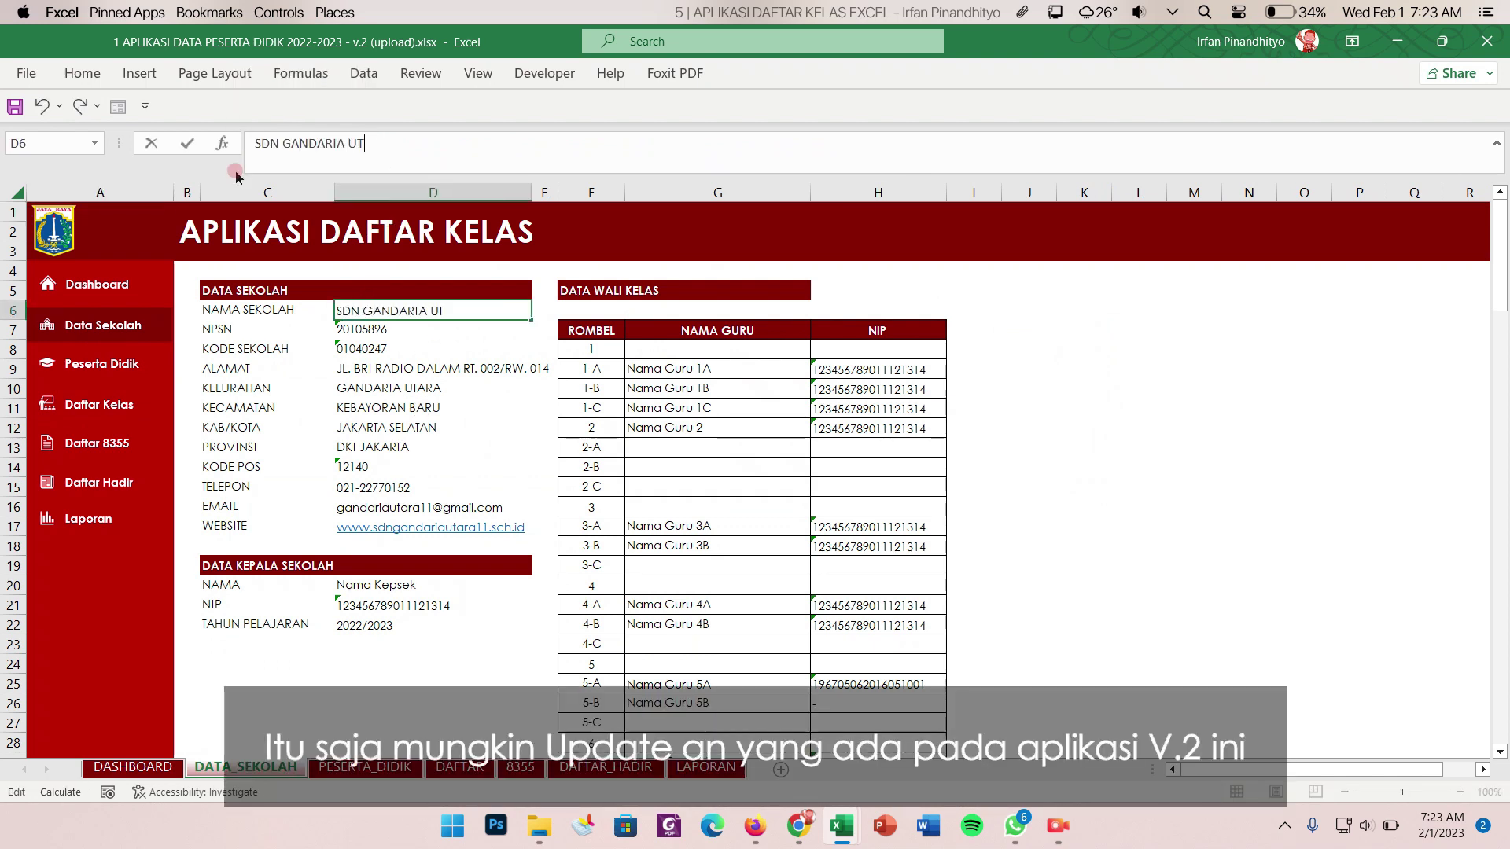
key("Return")
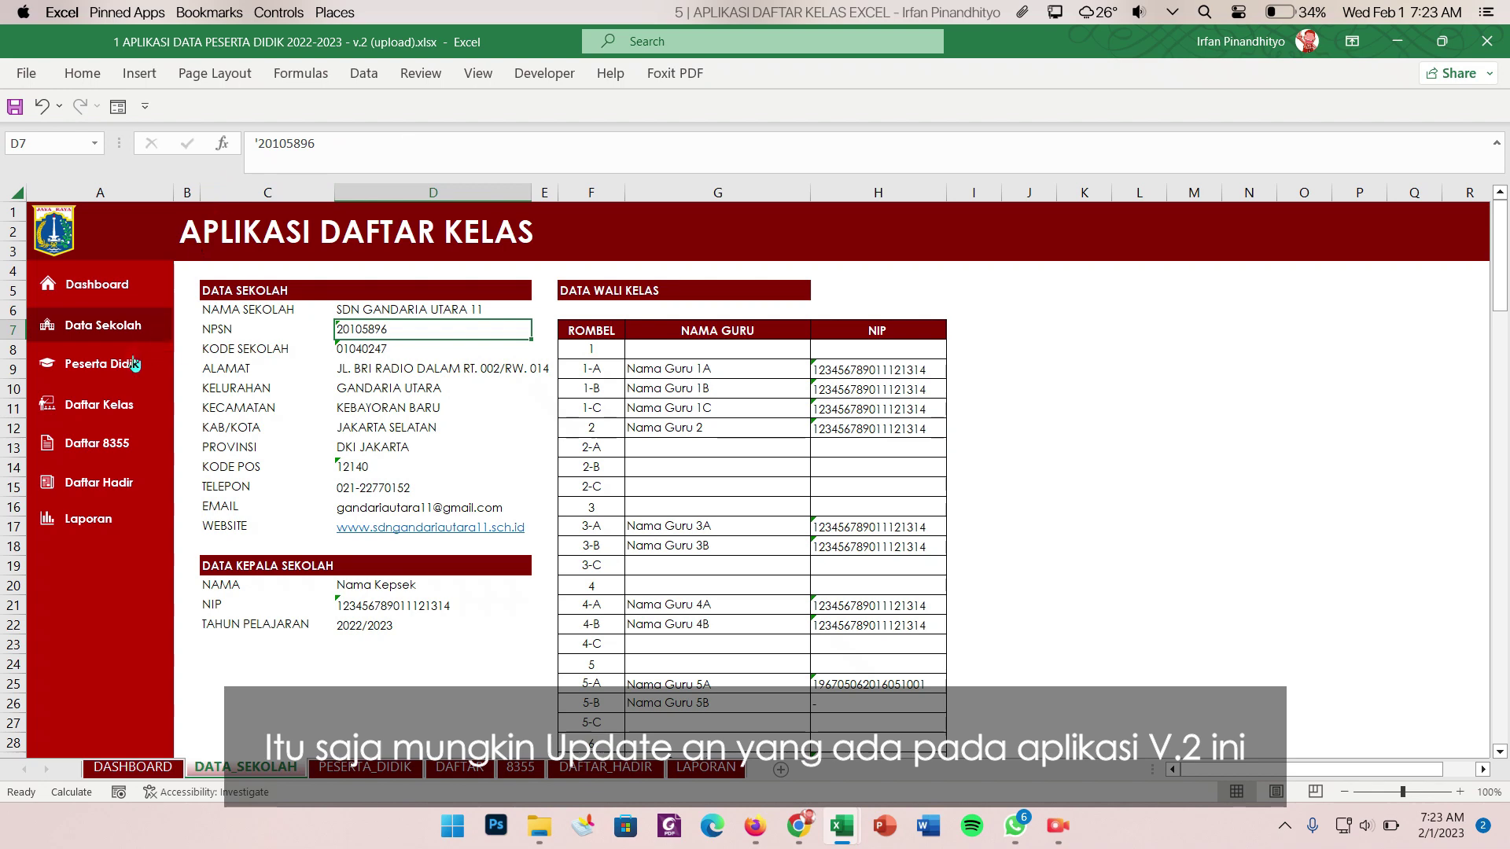
- Recheck the DAFTAR sheet's letterhead, examining the school name, NPSN line and city formula
left_click(117, 425)
left_click(460, 332)
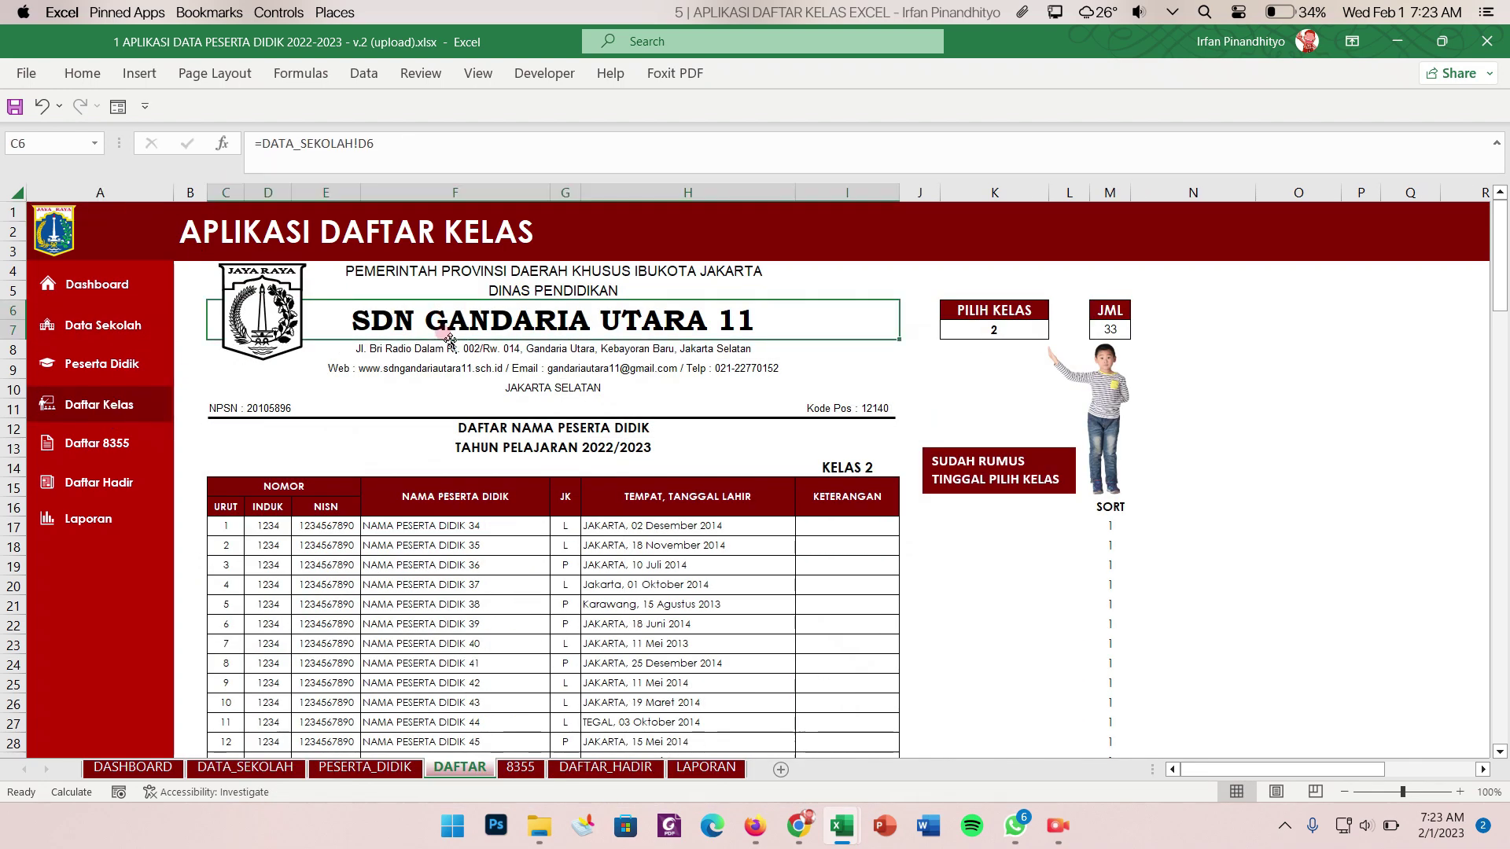
left_click(250, 413)
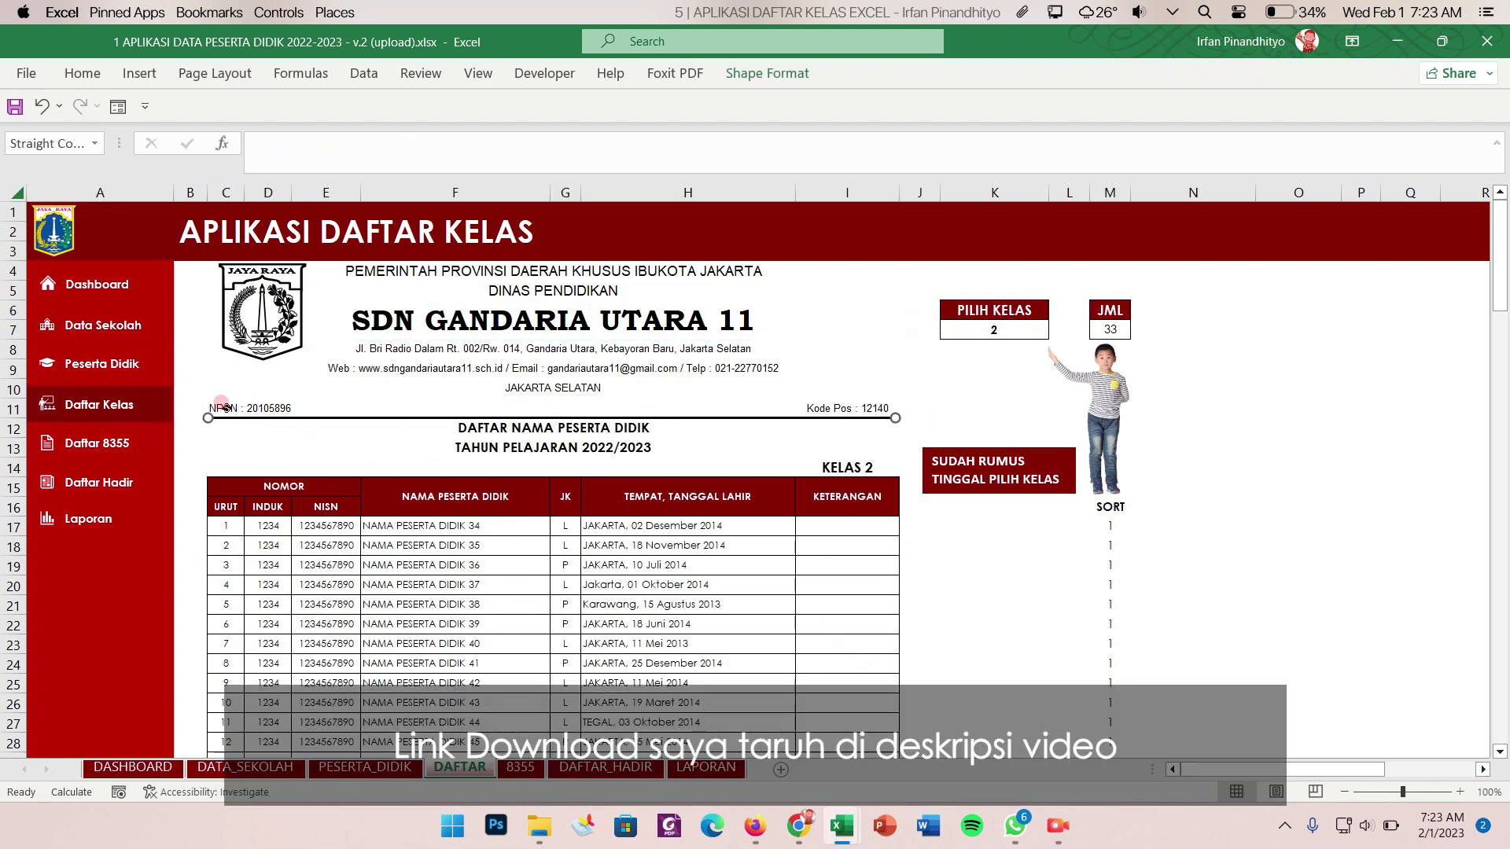
left_click(222, 405)
left_click(875, 389)
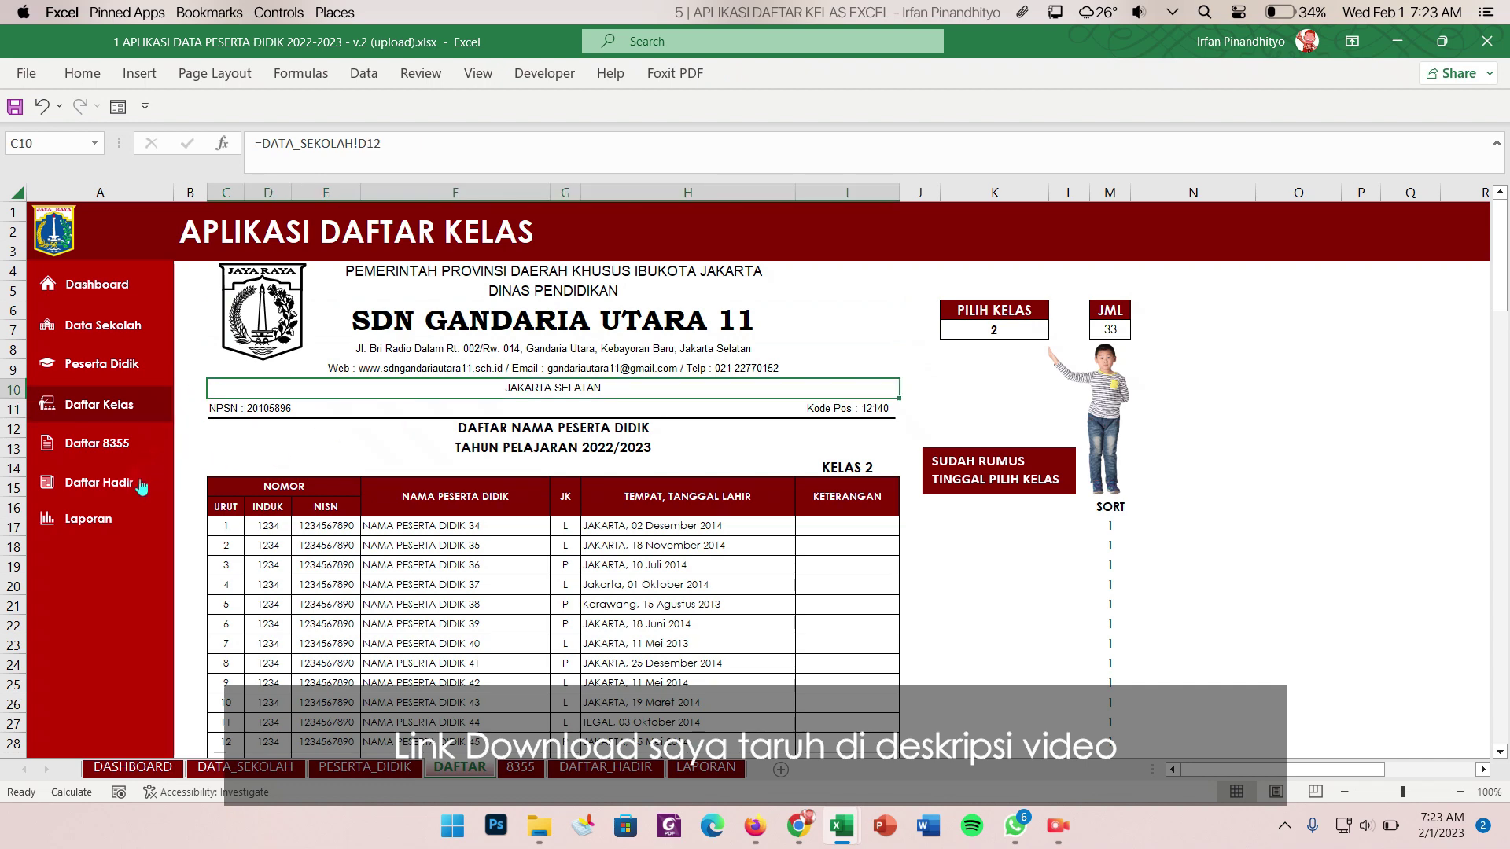
left_click(1019, 315)
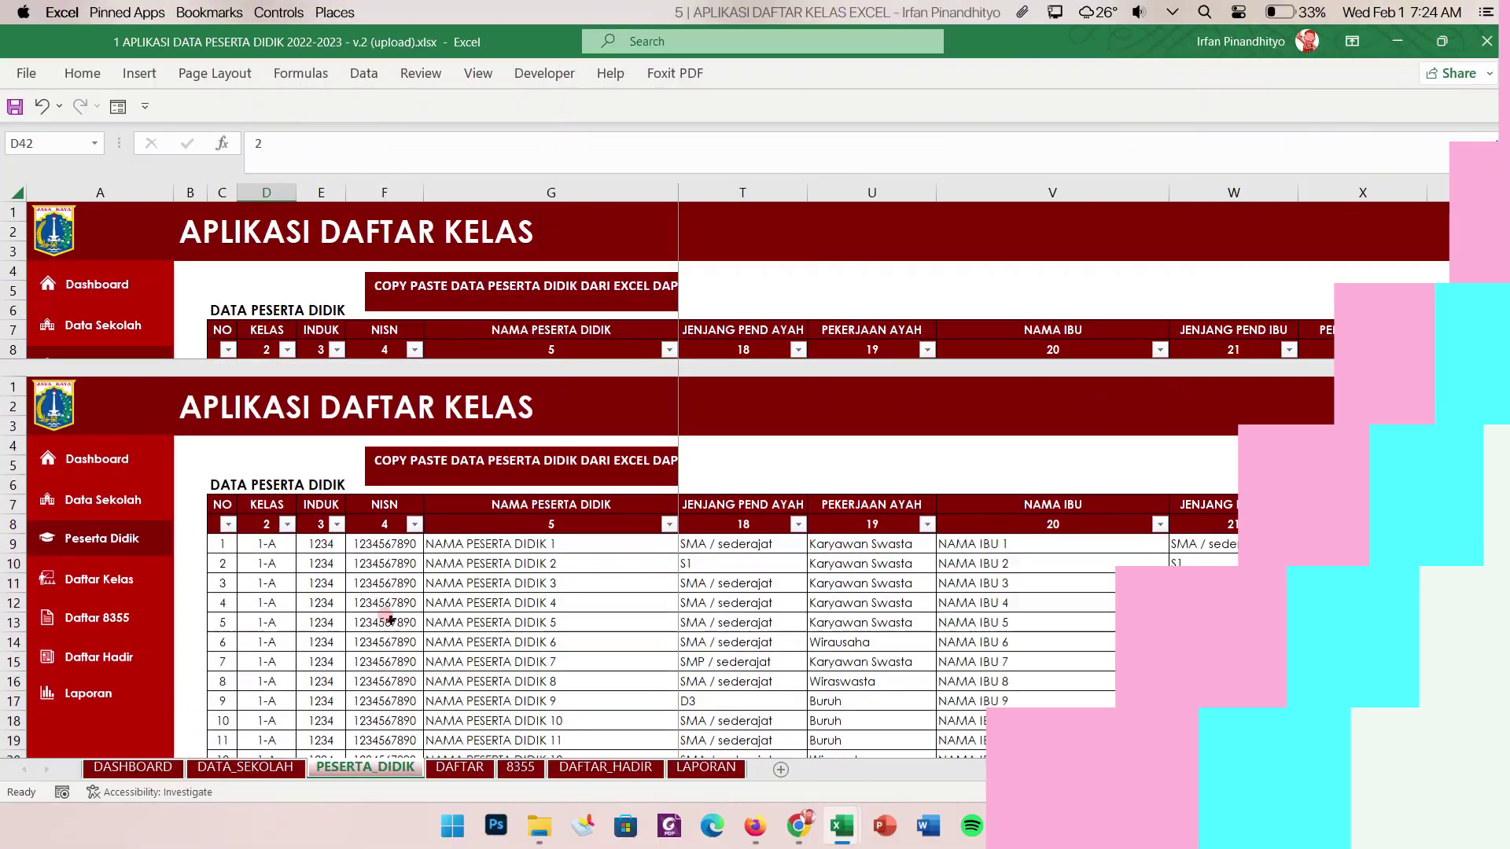
- Return to the dashboard and review its school data, charts and the Rekap Daya Tampung table
left_click(448, 618)
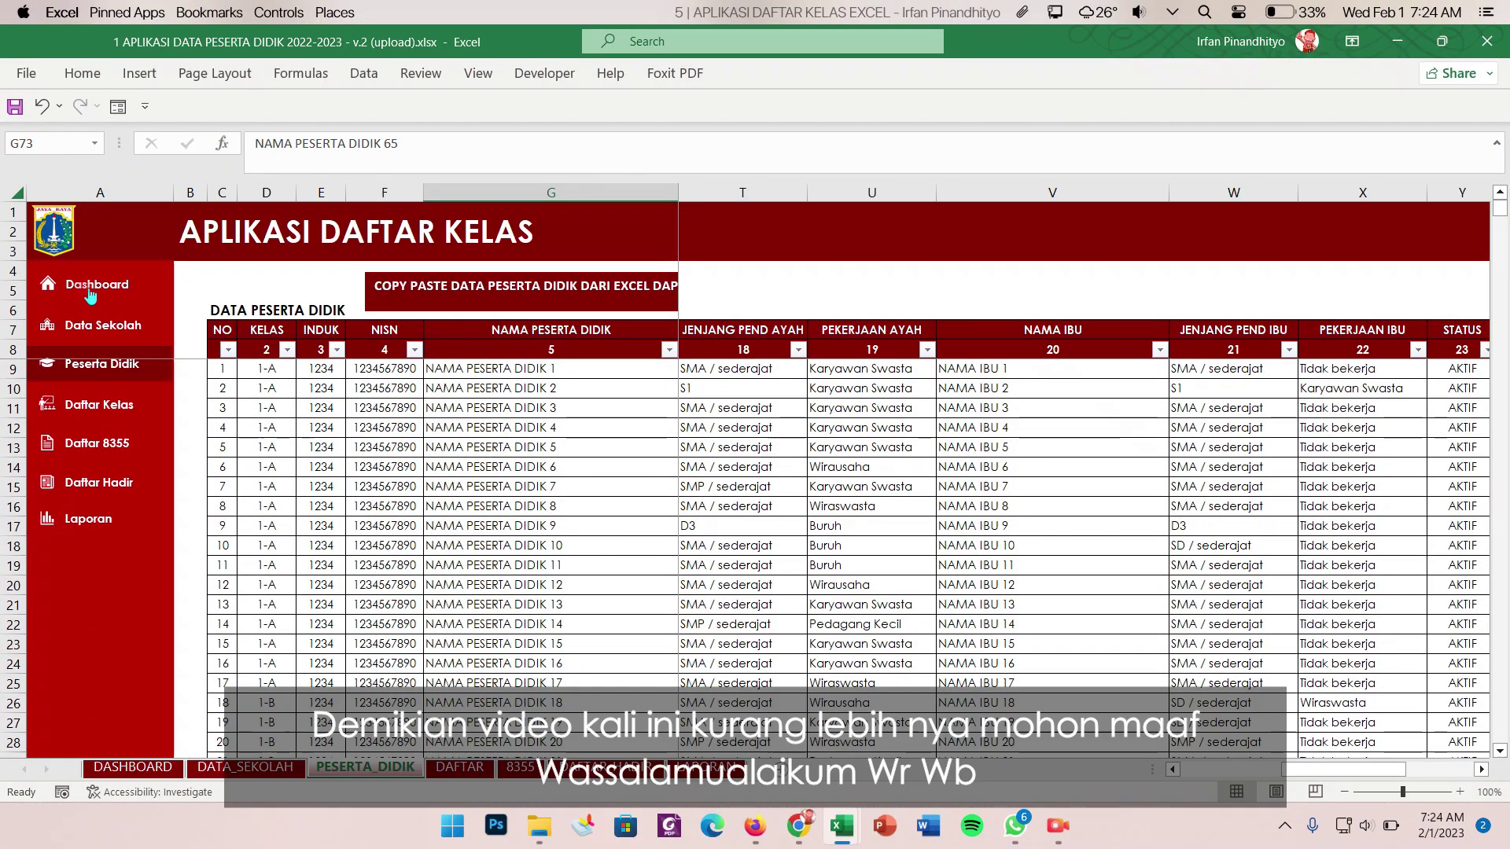
left_click(90, 286)
left_click(621, 440)
scroll(695, 610, "down", 2)
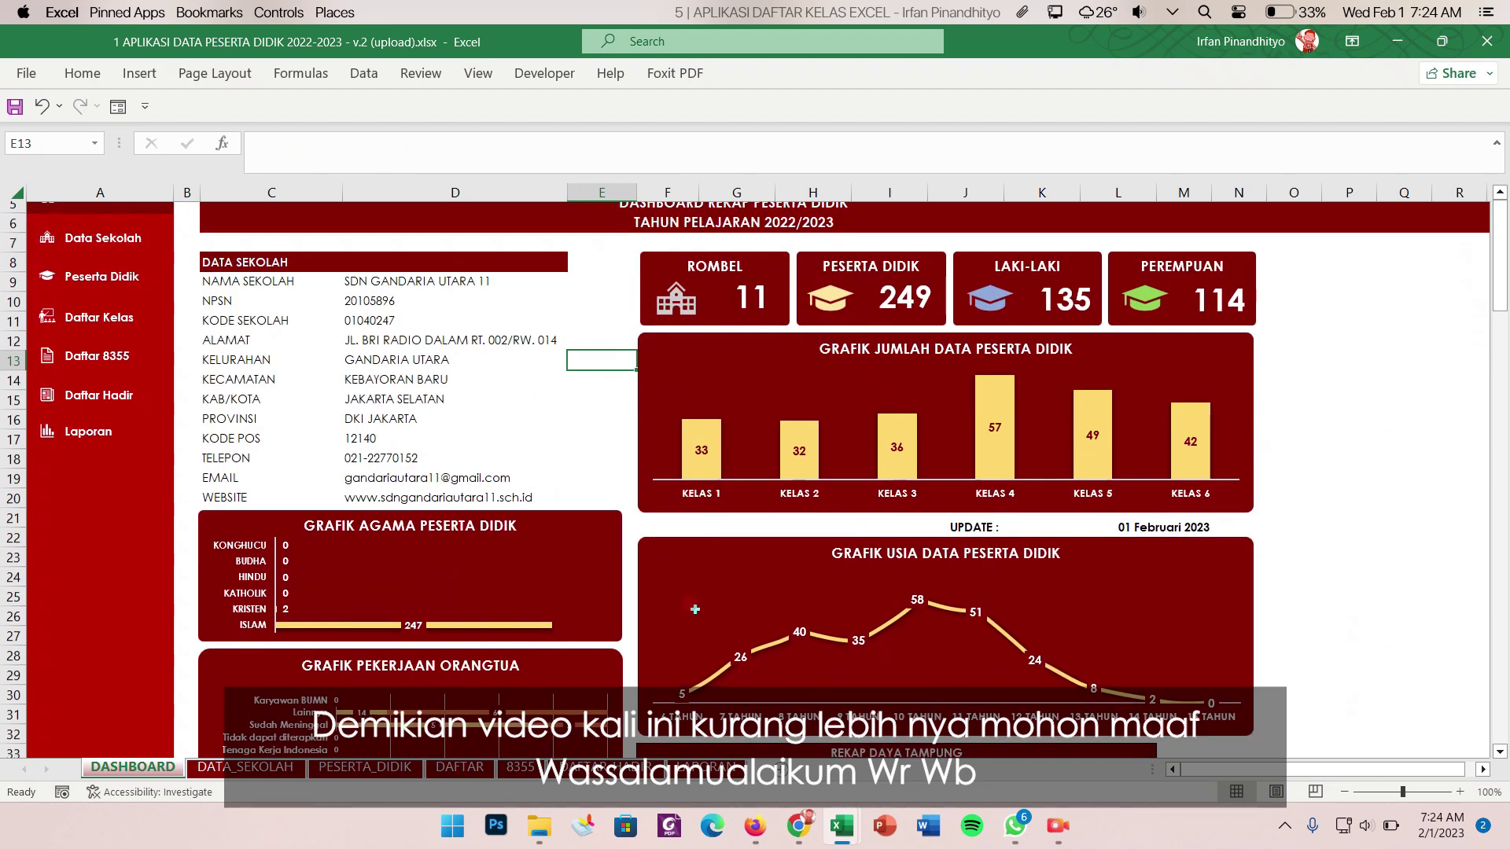
scroll(695, 609, "down", 5)
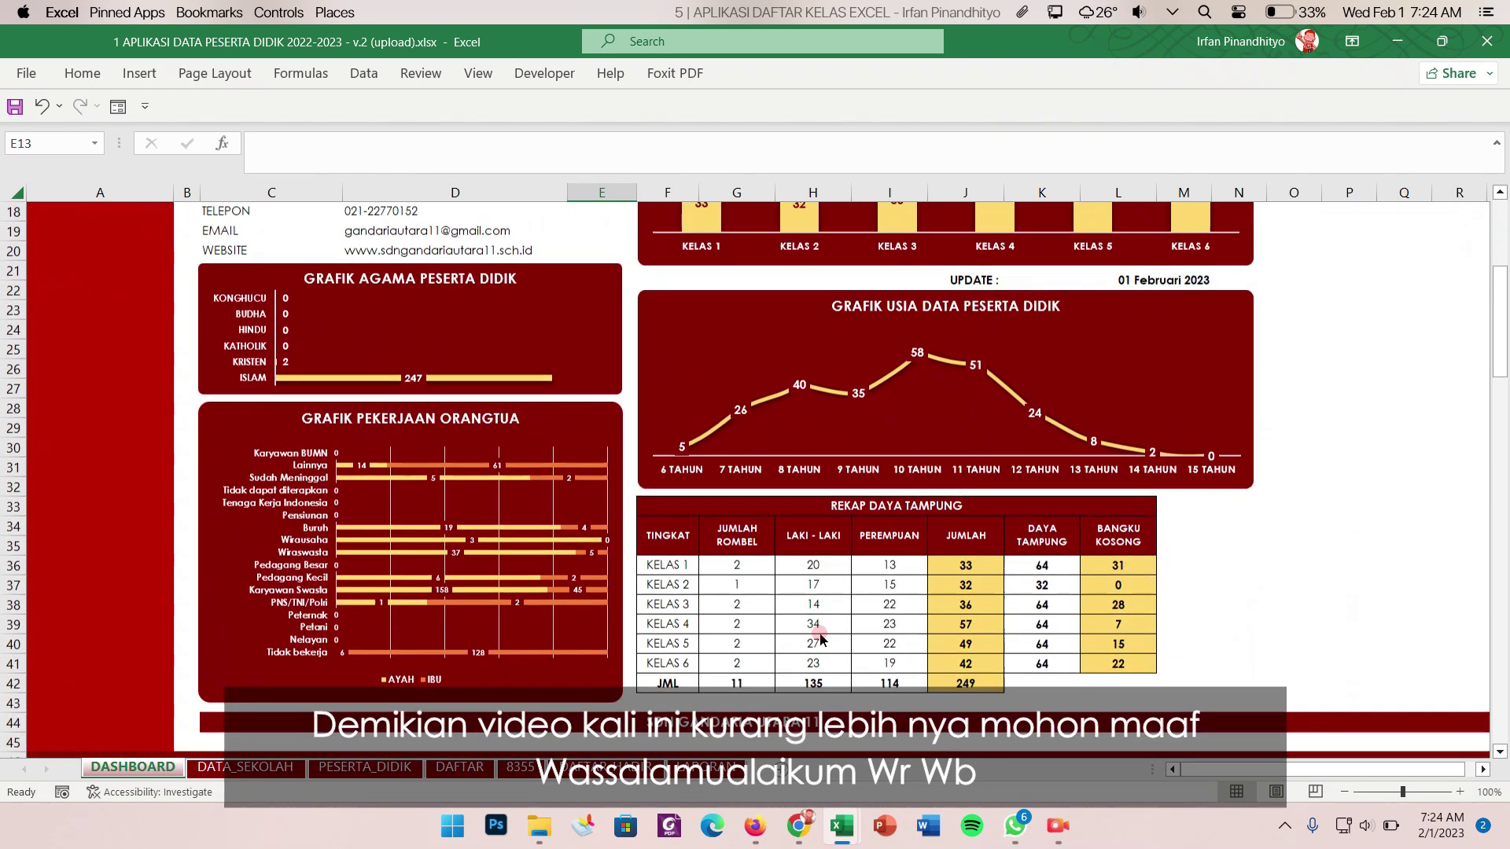
left_click(896, 605)
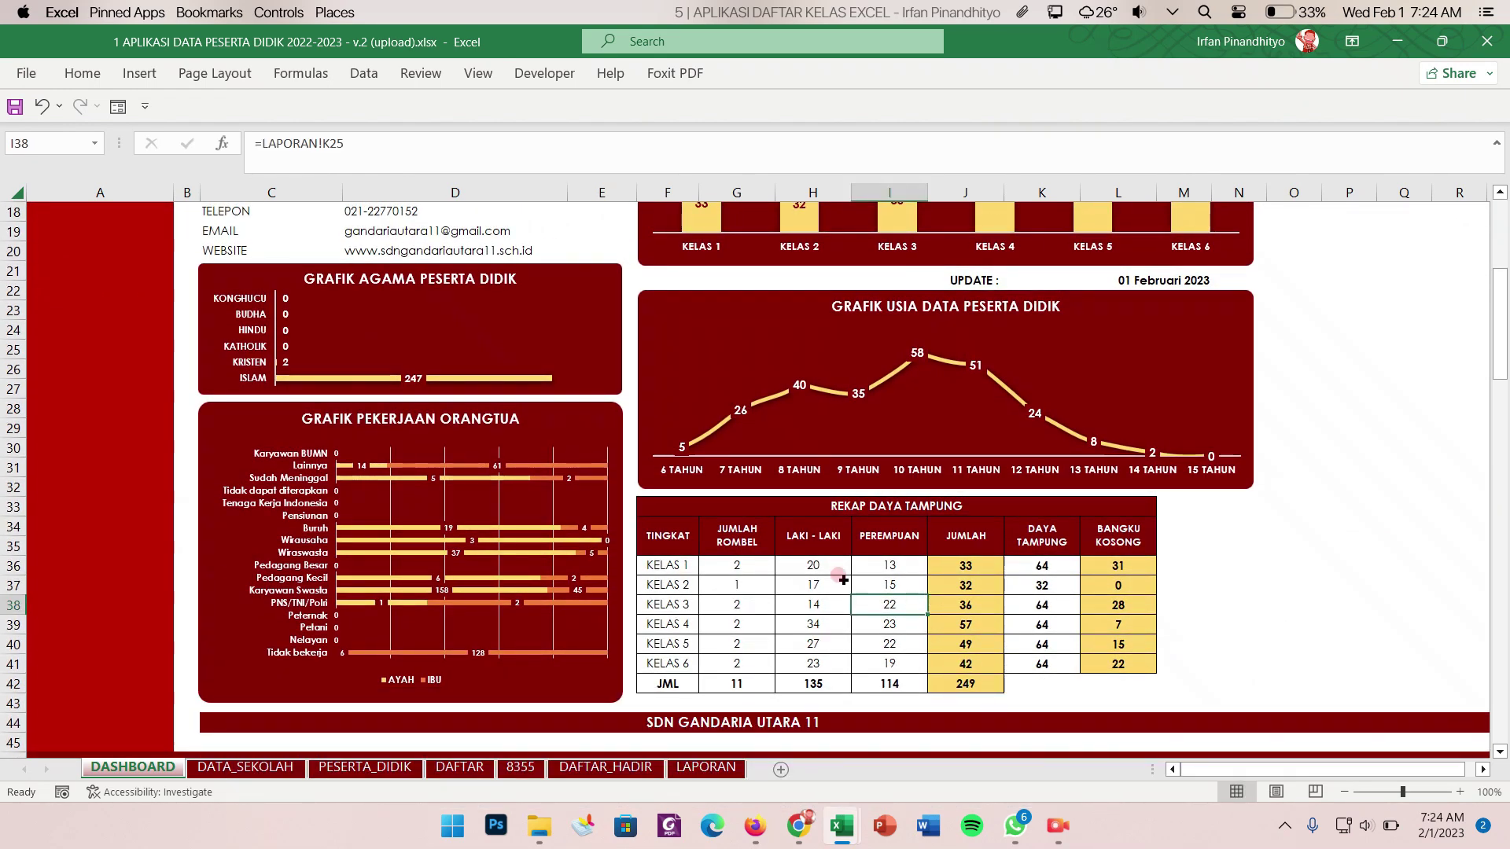
scroll(843, 580, "up", 6)
left_click(492, 432)
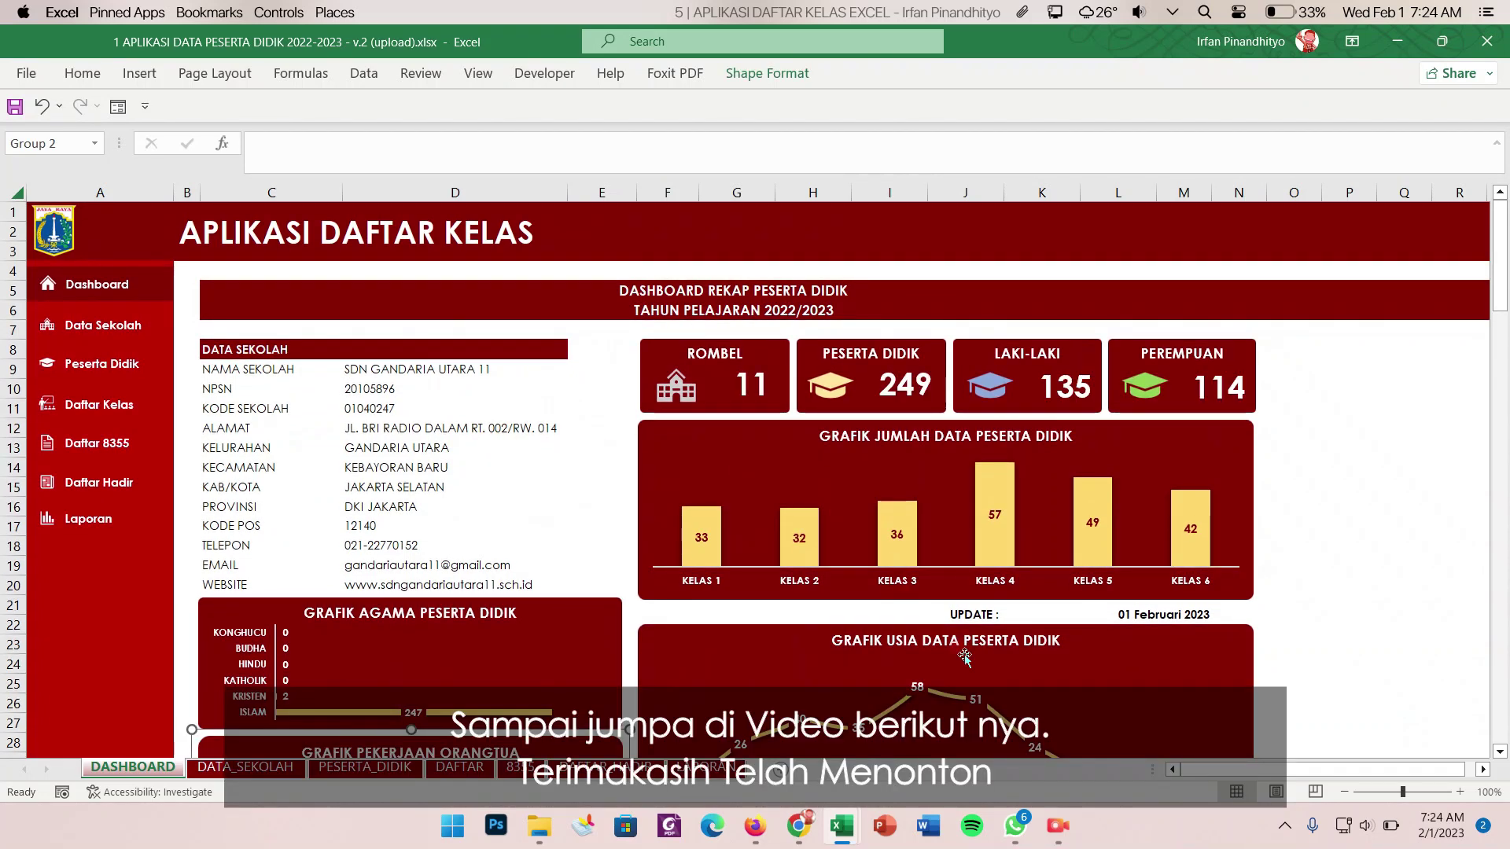
left_click(1058, 825)
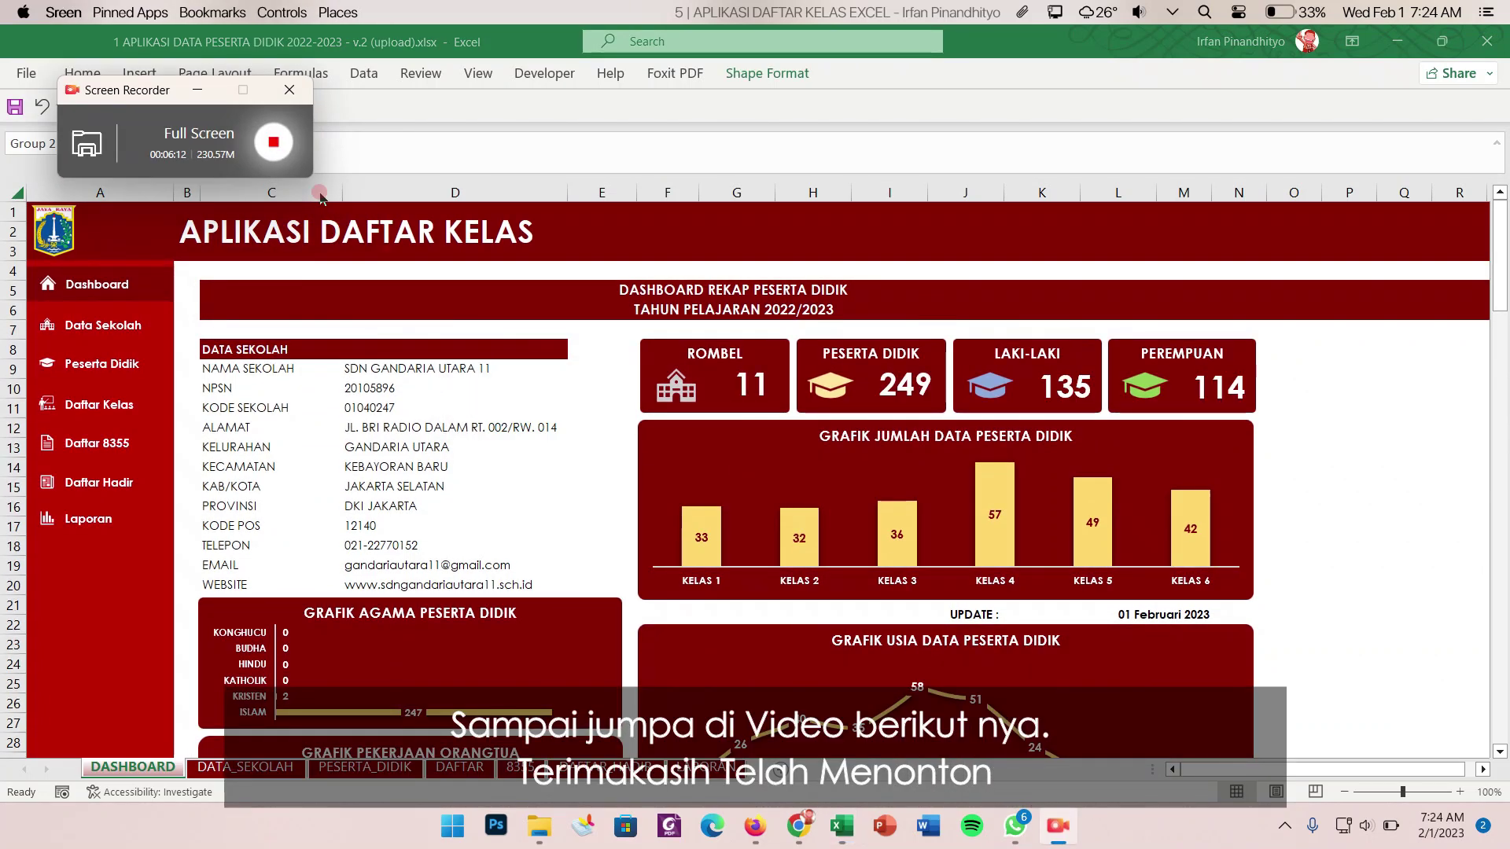